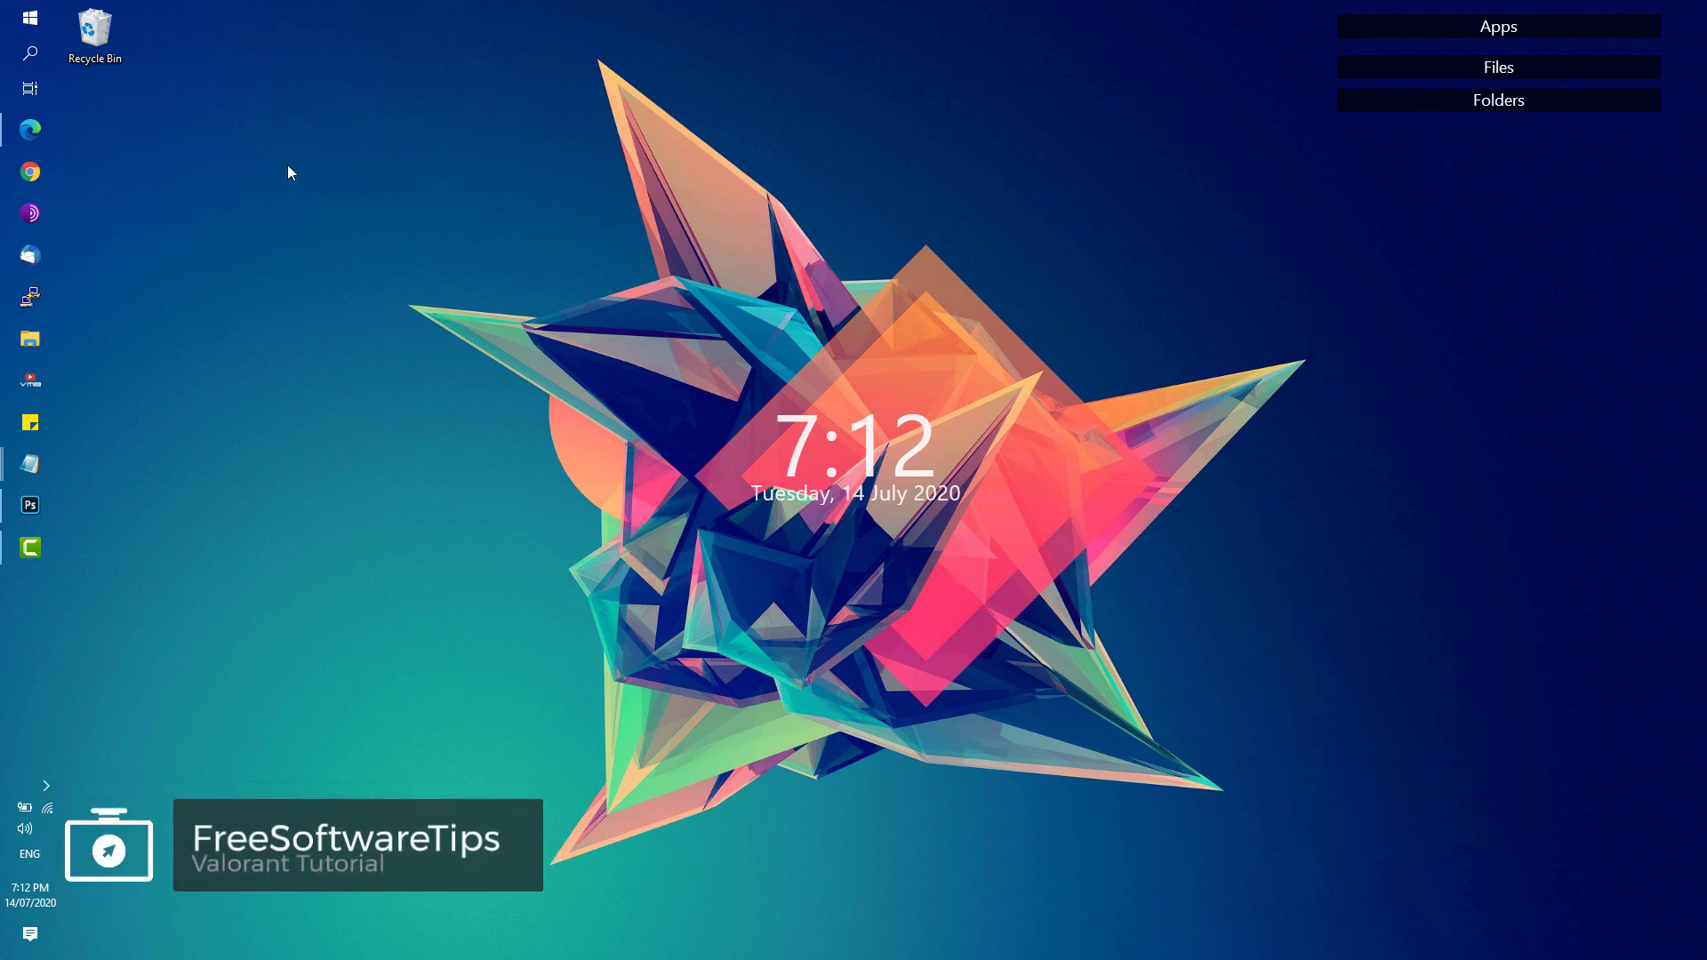
# Search Start for 'firewall' and open the Allowed apps list in Windows Defender Firewall
pyautogui.click(46, 19)
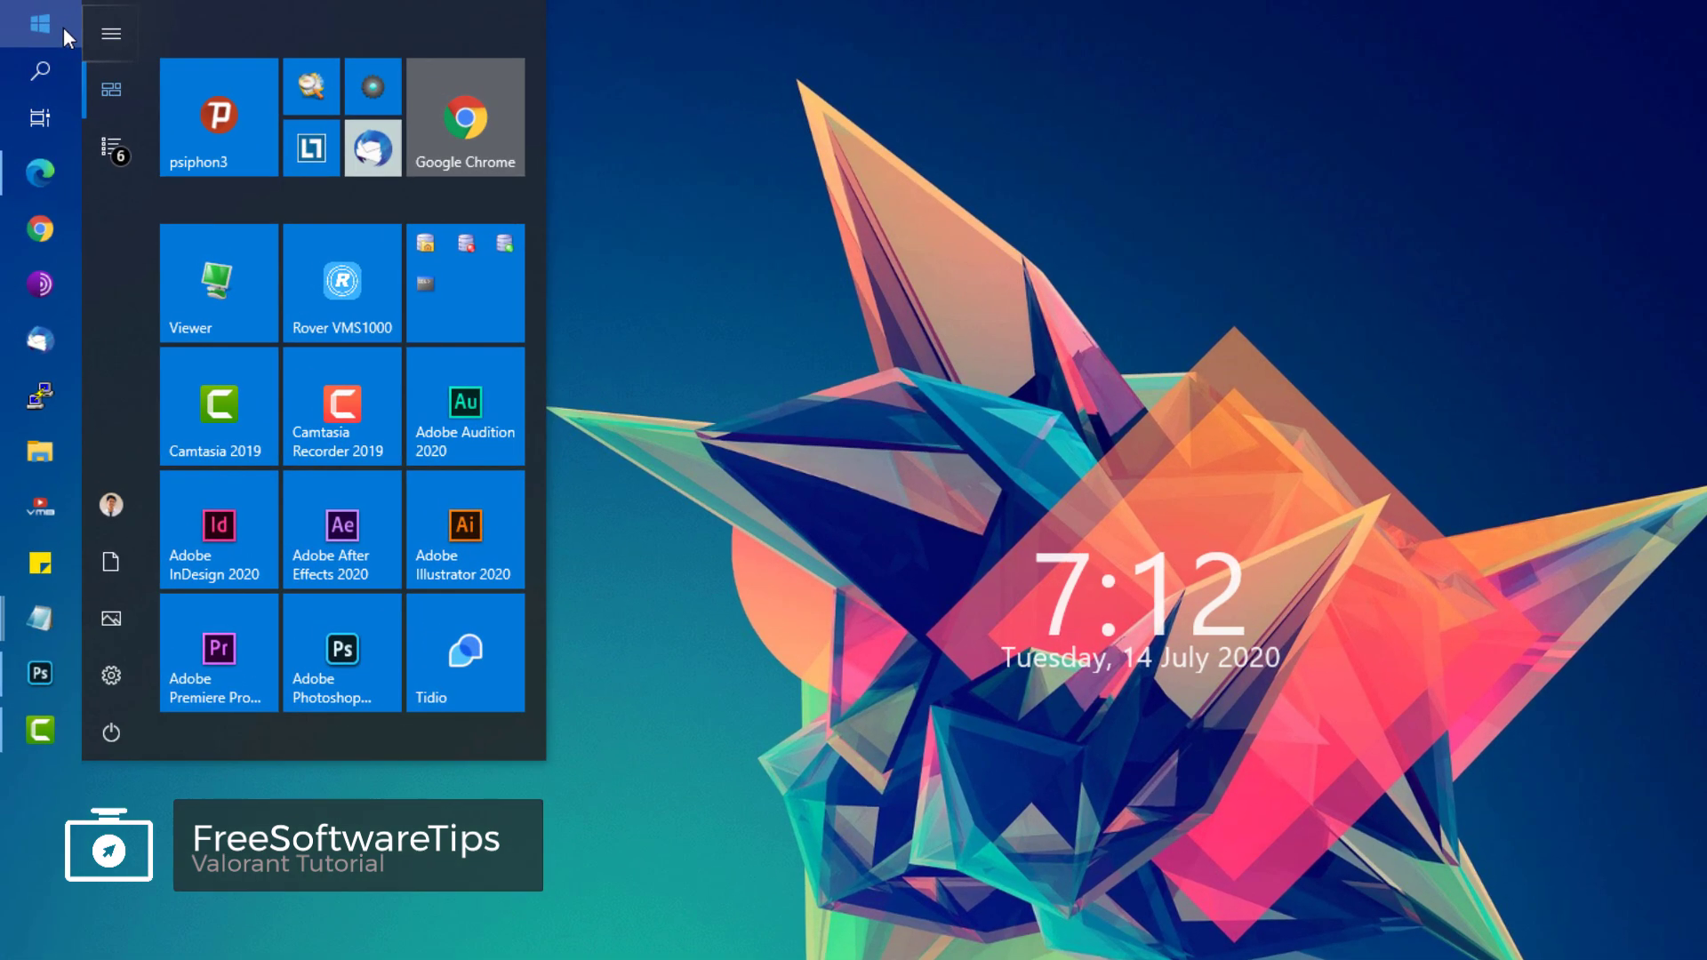
pyautogui.write('firewall')
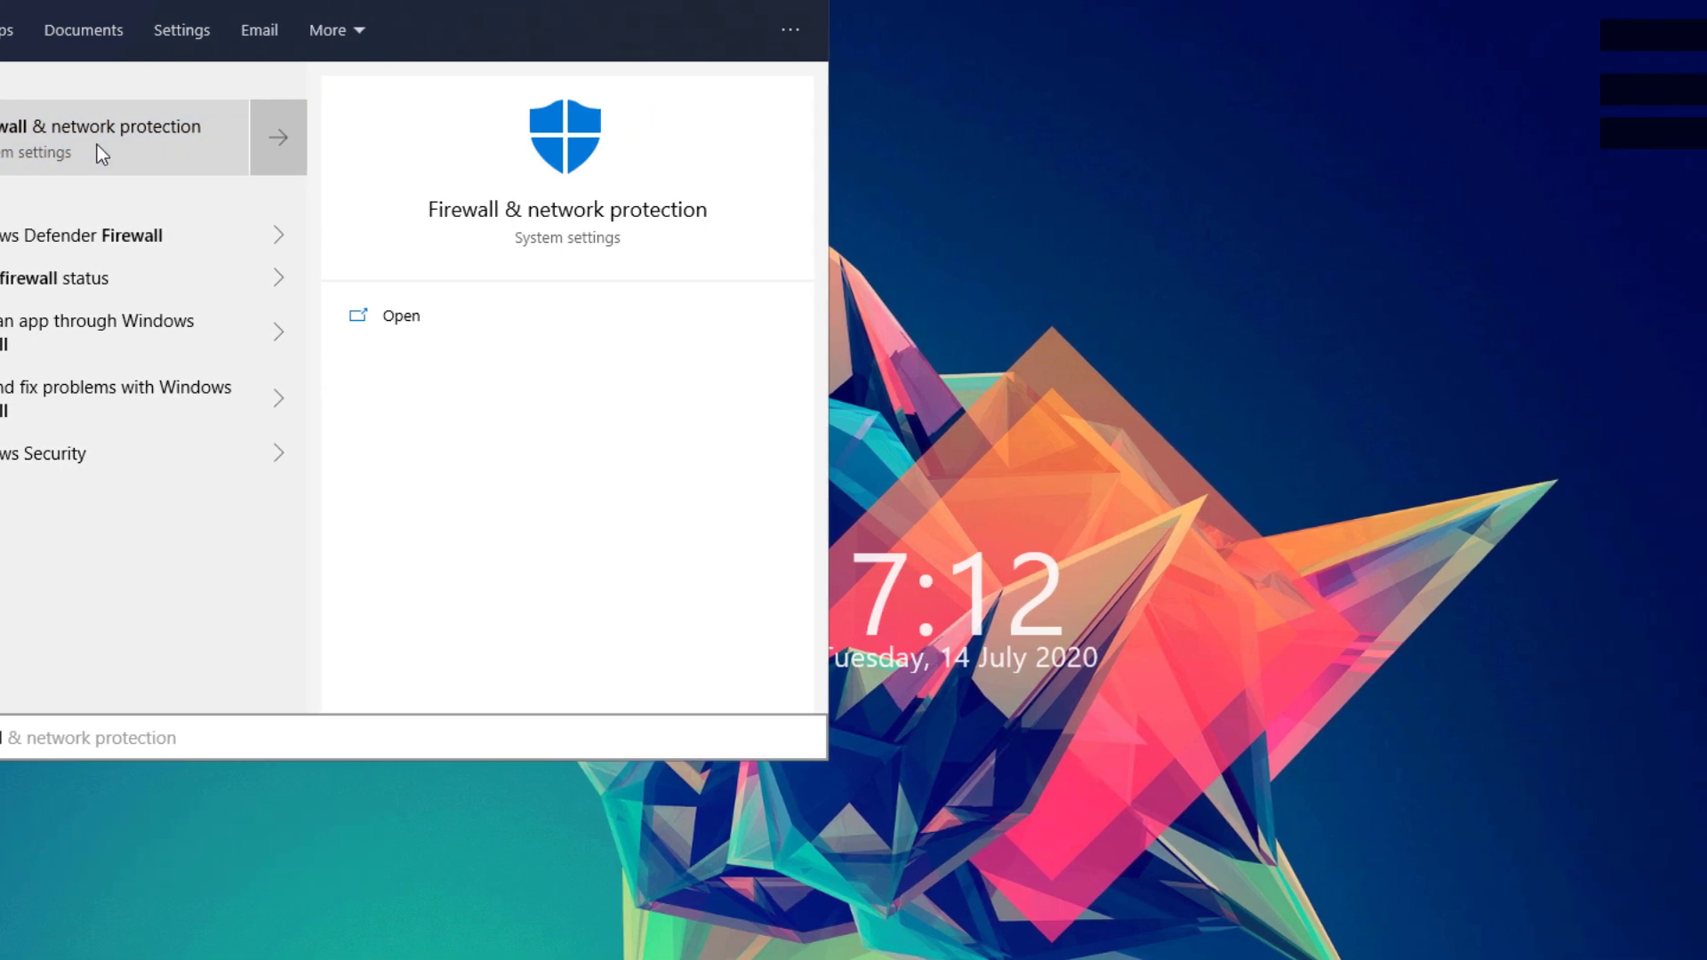
pyautogui.click(276, 146)
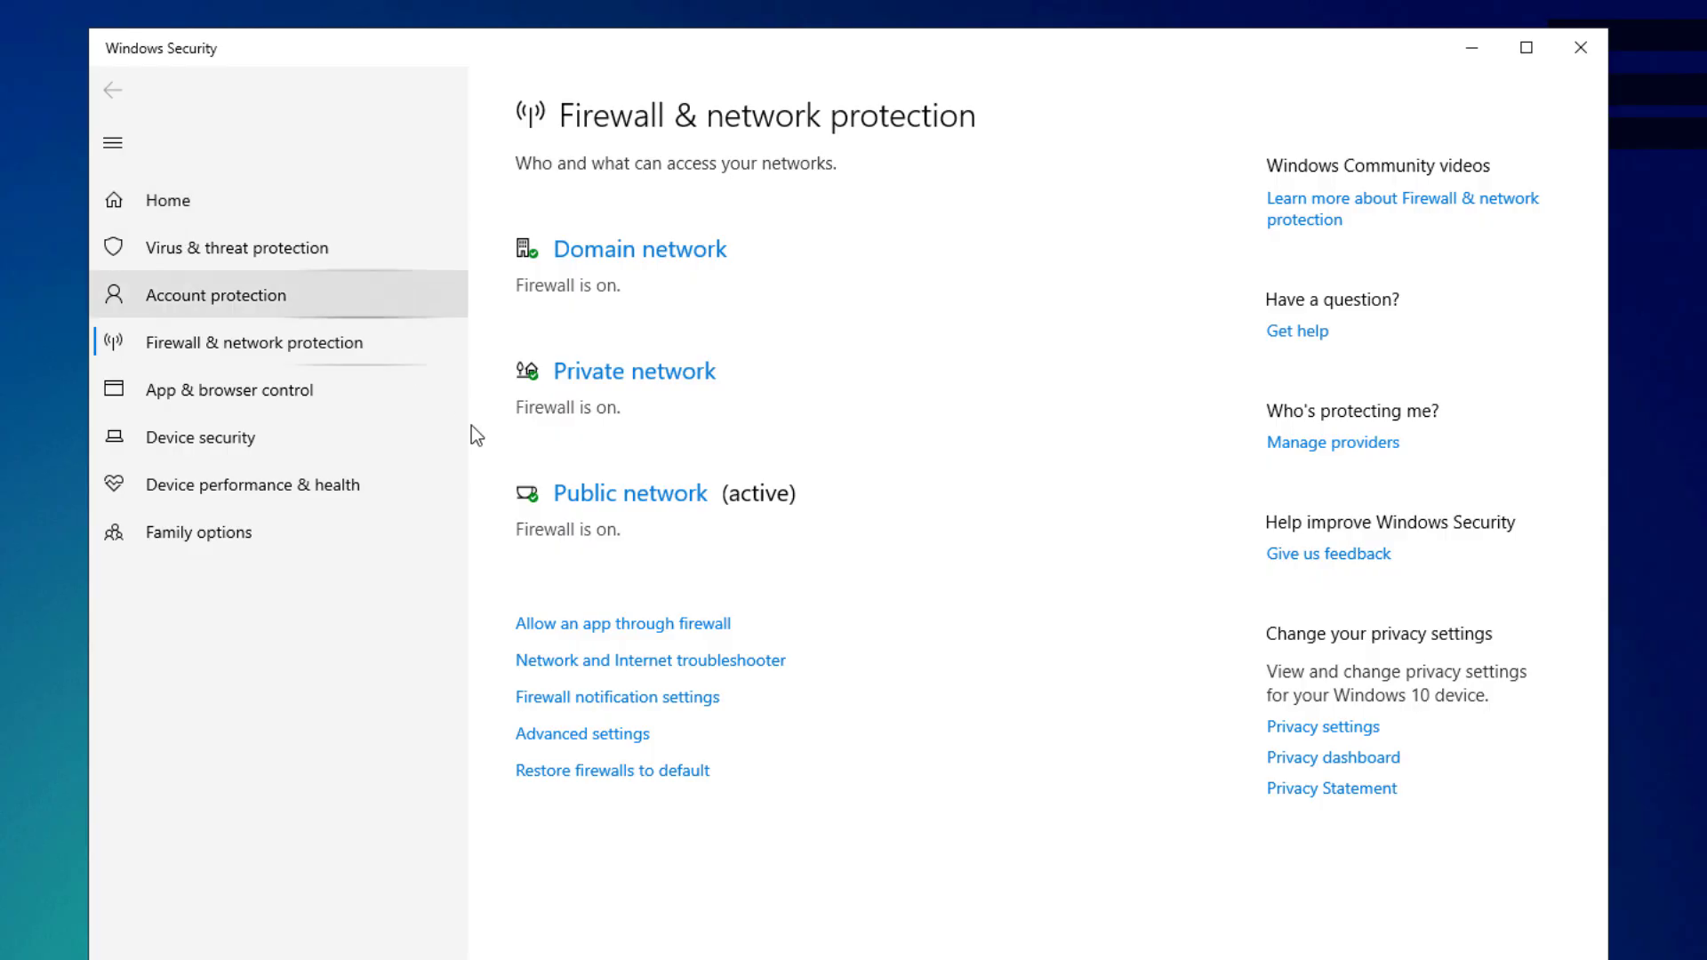
pyautogui.click(553, 633)
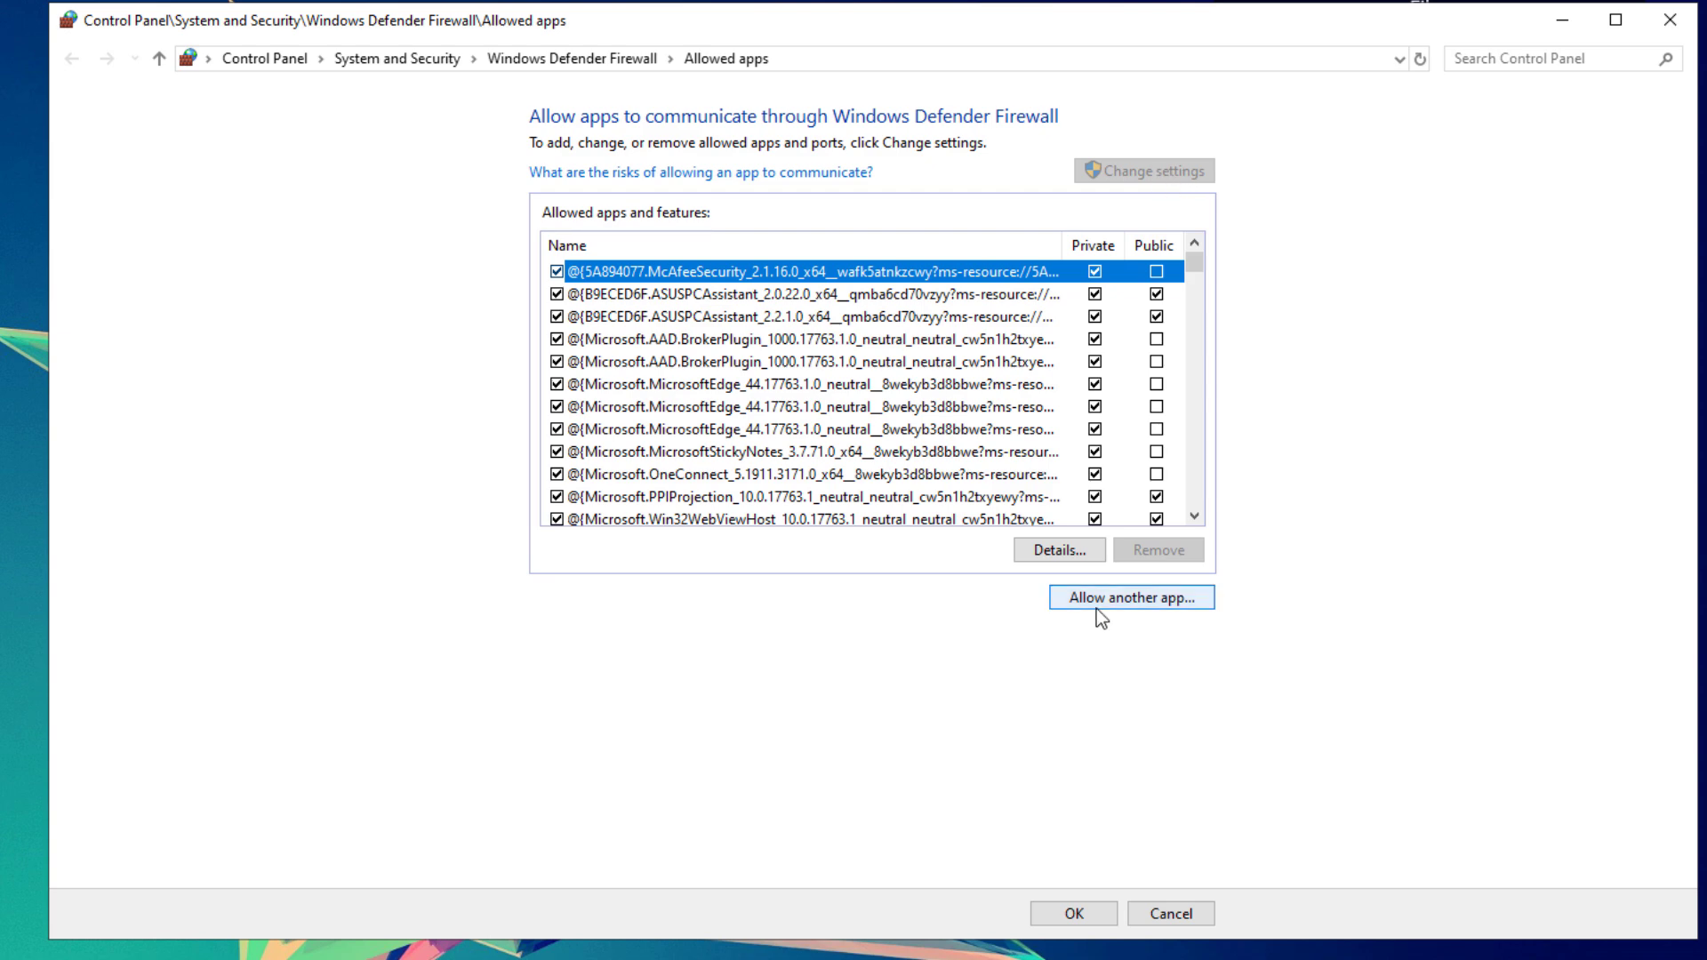
# Try adding the VALORANT desktop shortcut as an allowed app and dismiss the already-allowed error
pyautogui.click(1122, 600)
pyautogui.click(1067, 603)
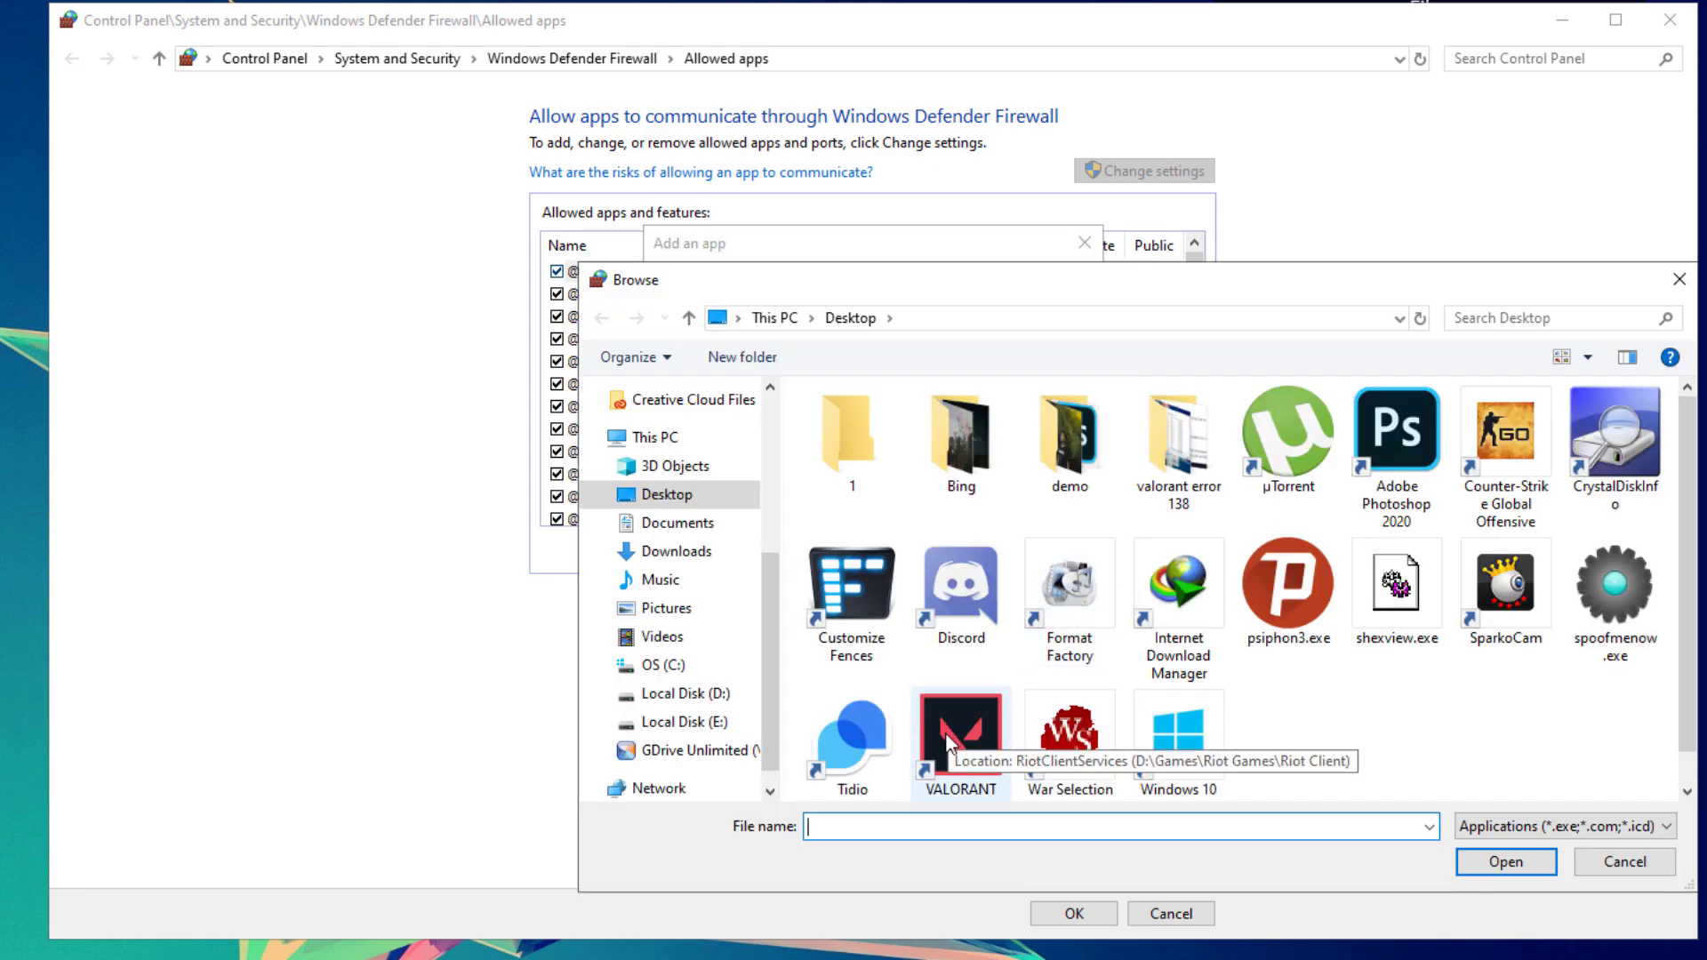
pyautogui.click(930, 770)
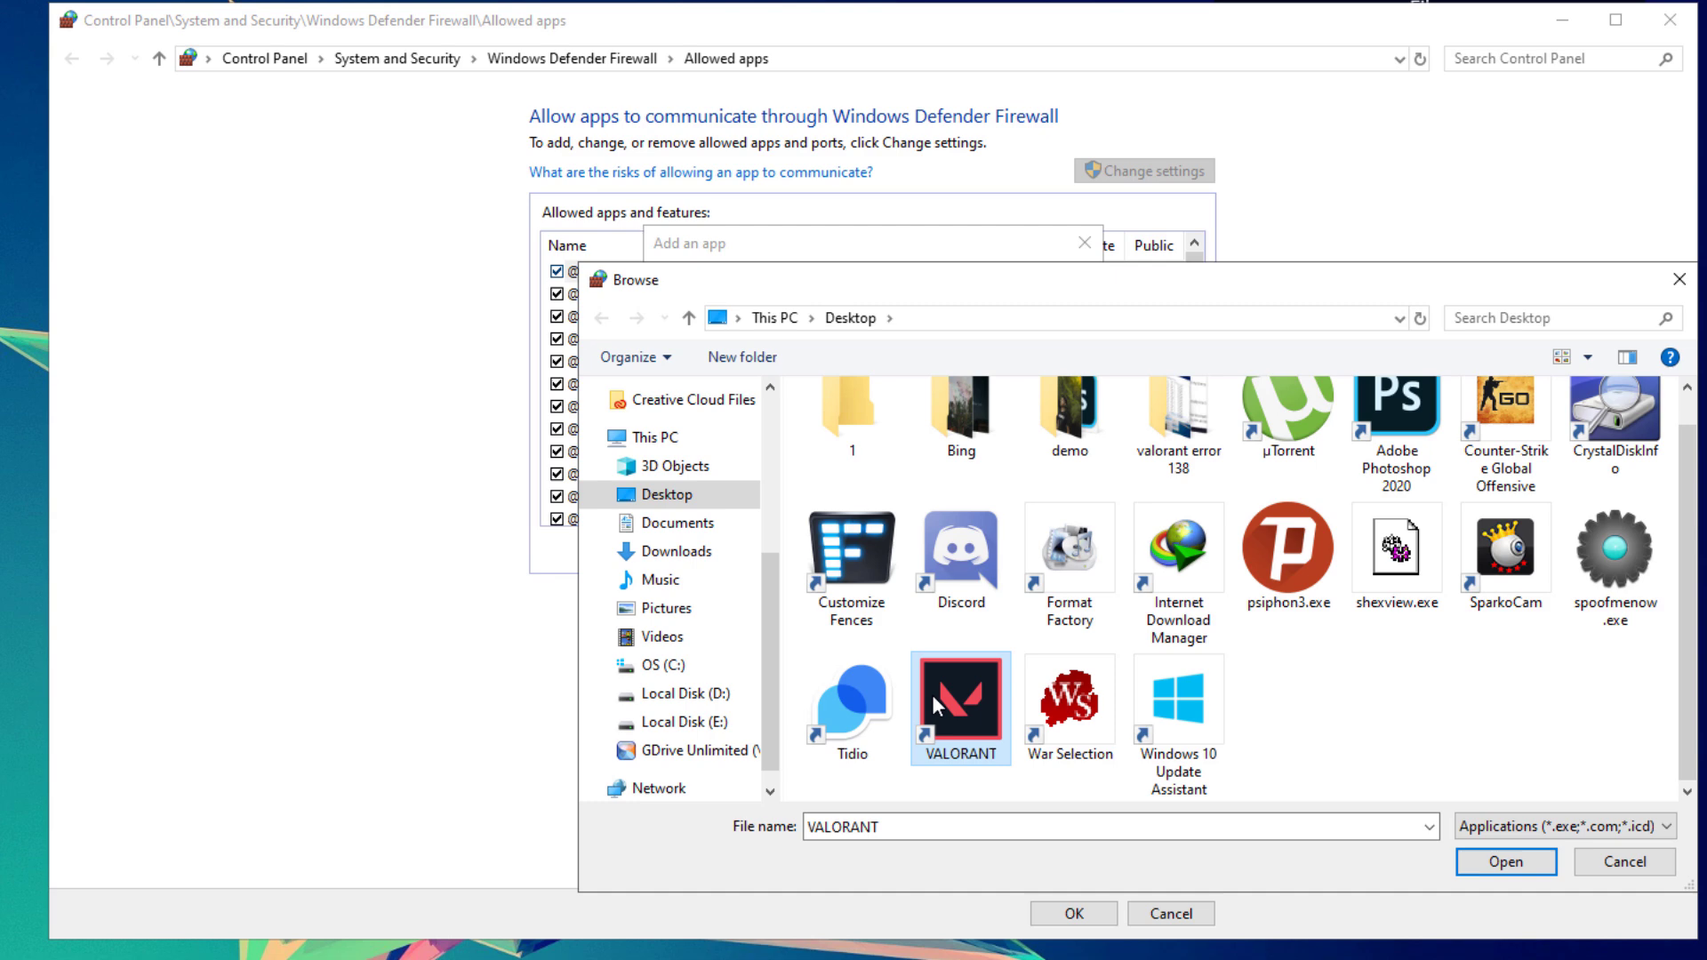
pyautogui.click(1505, 862)
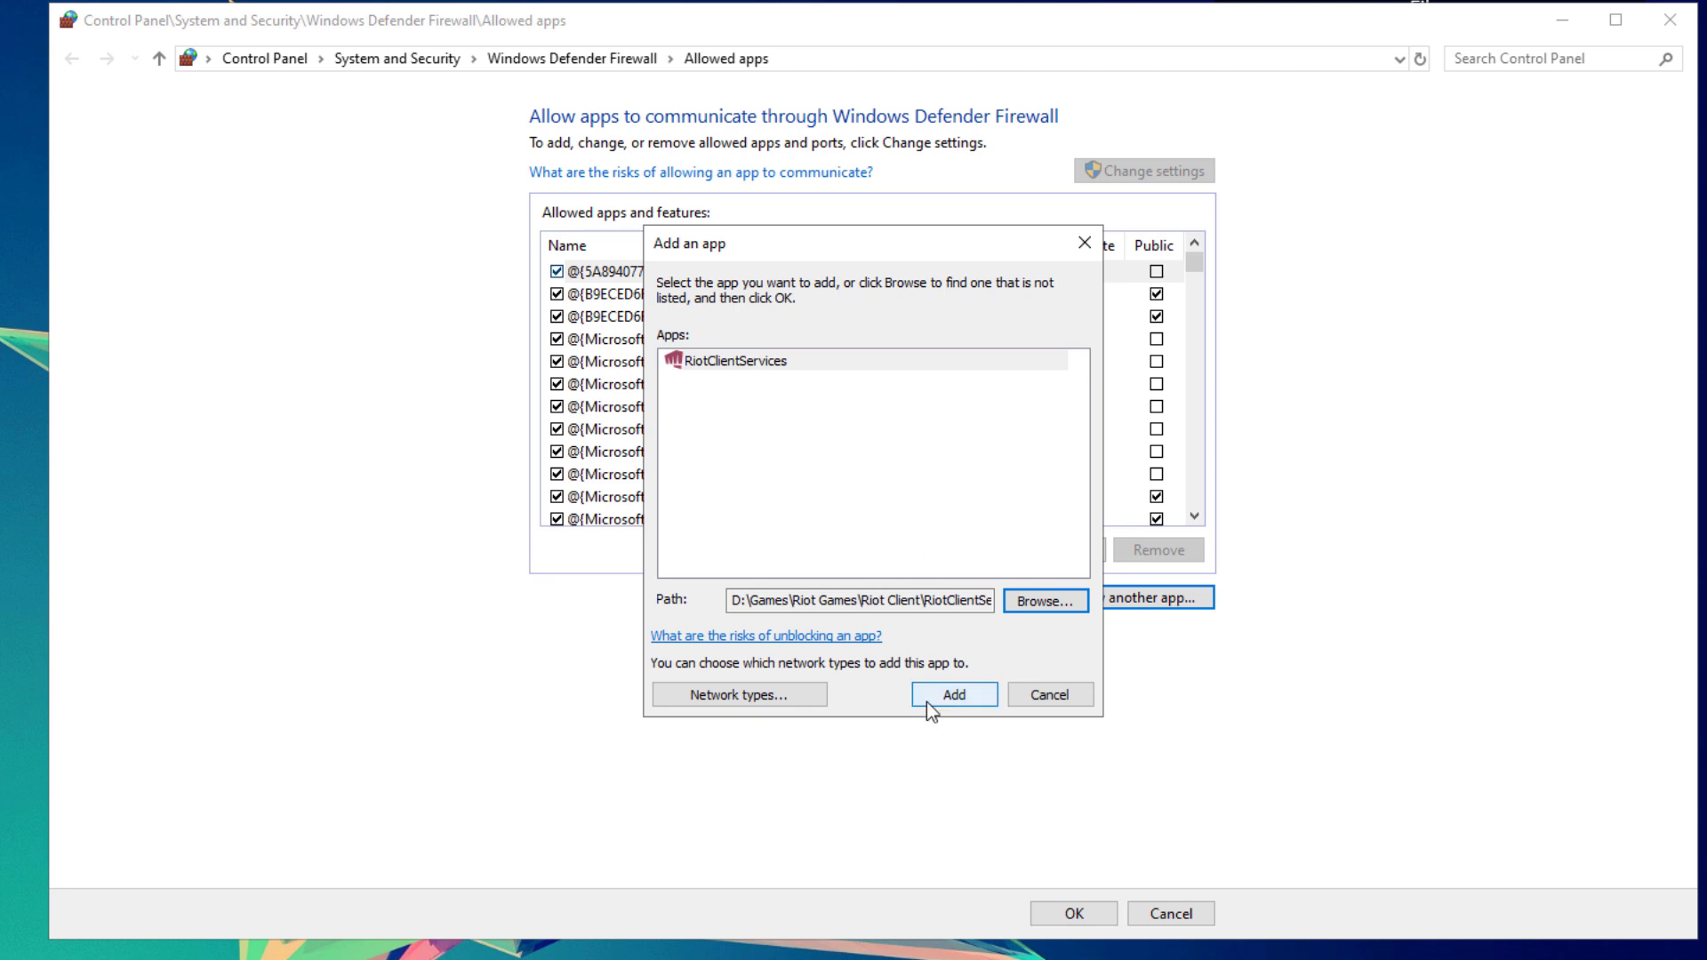
pyautogui.click(965, 700)
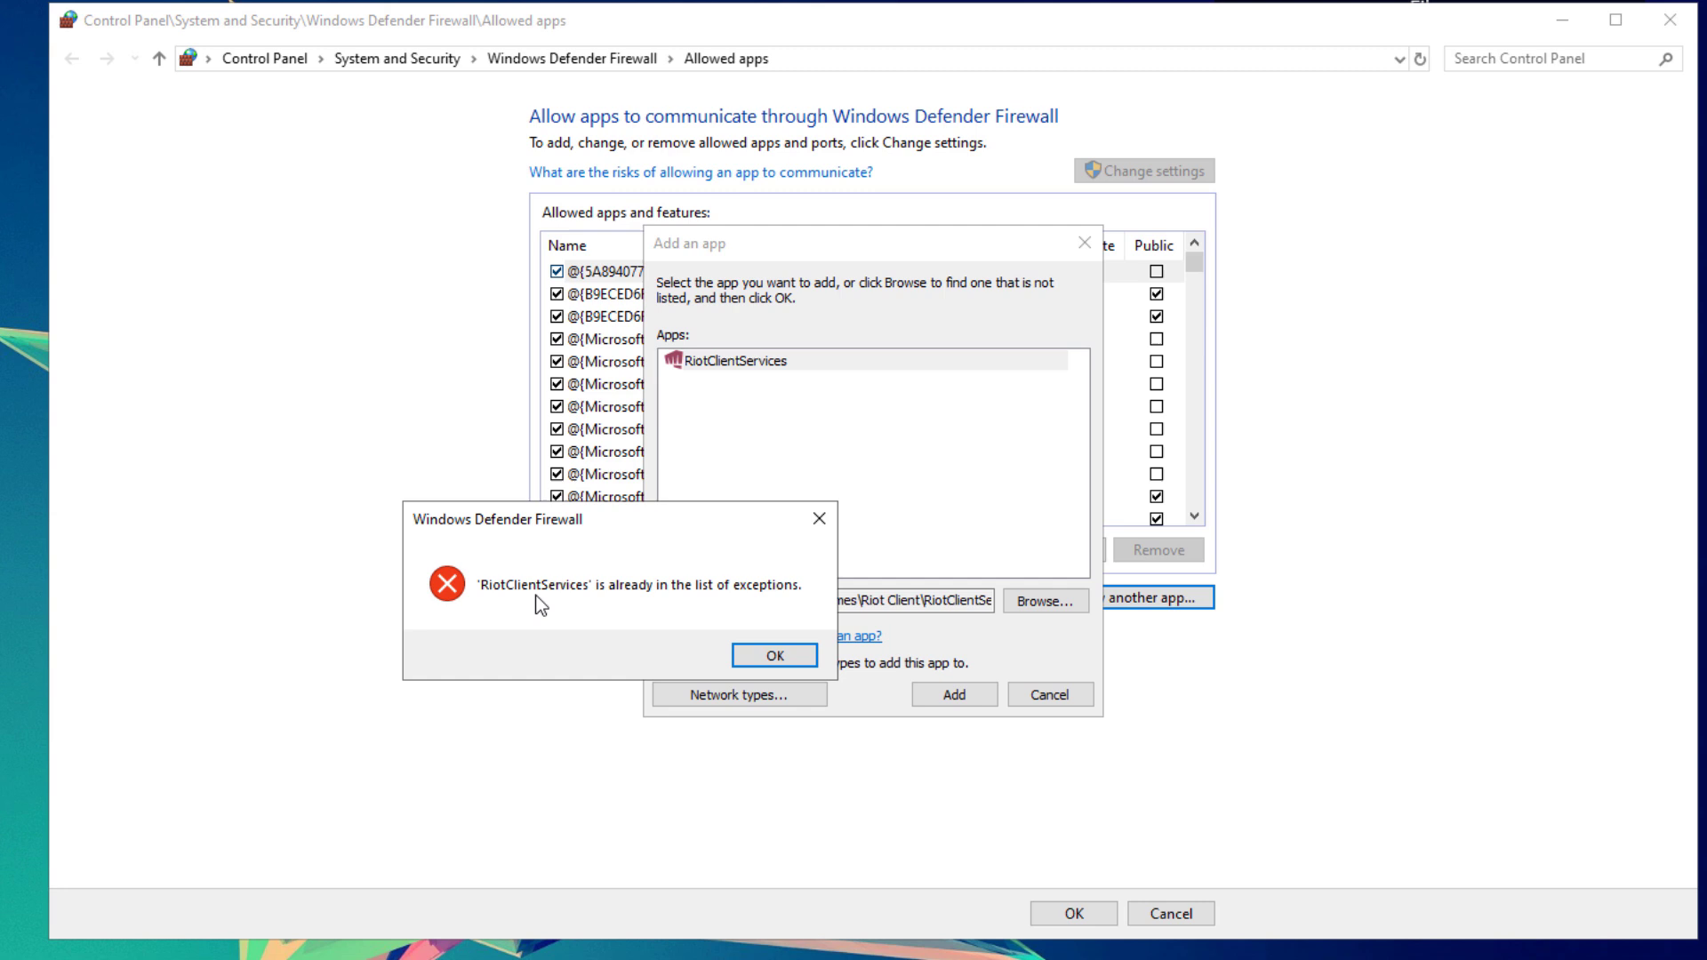
pyautogui.click(766, 649)
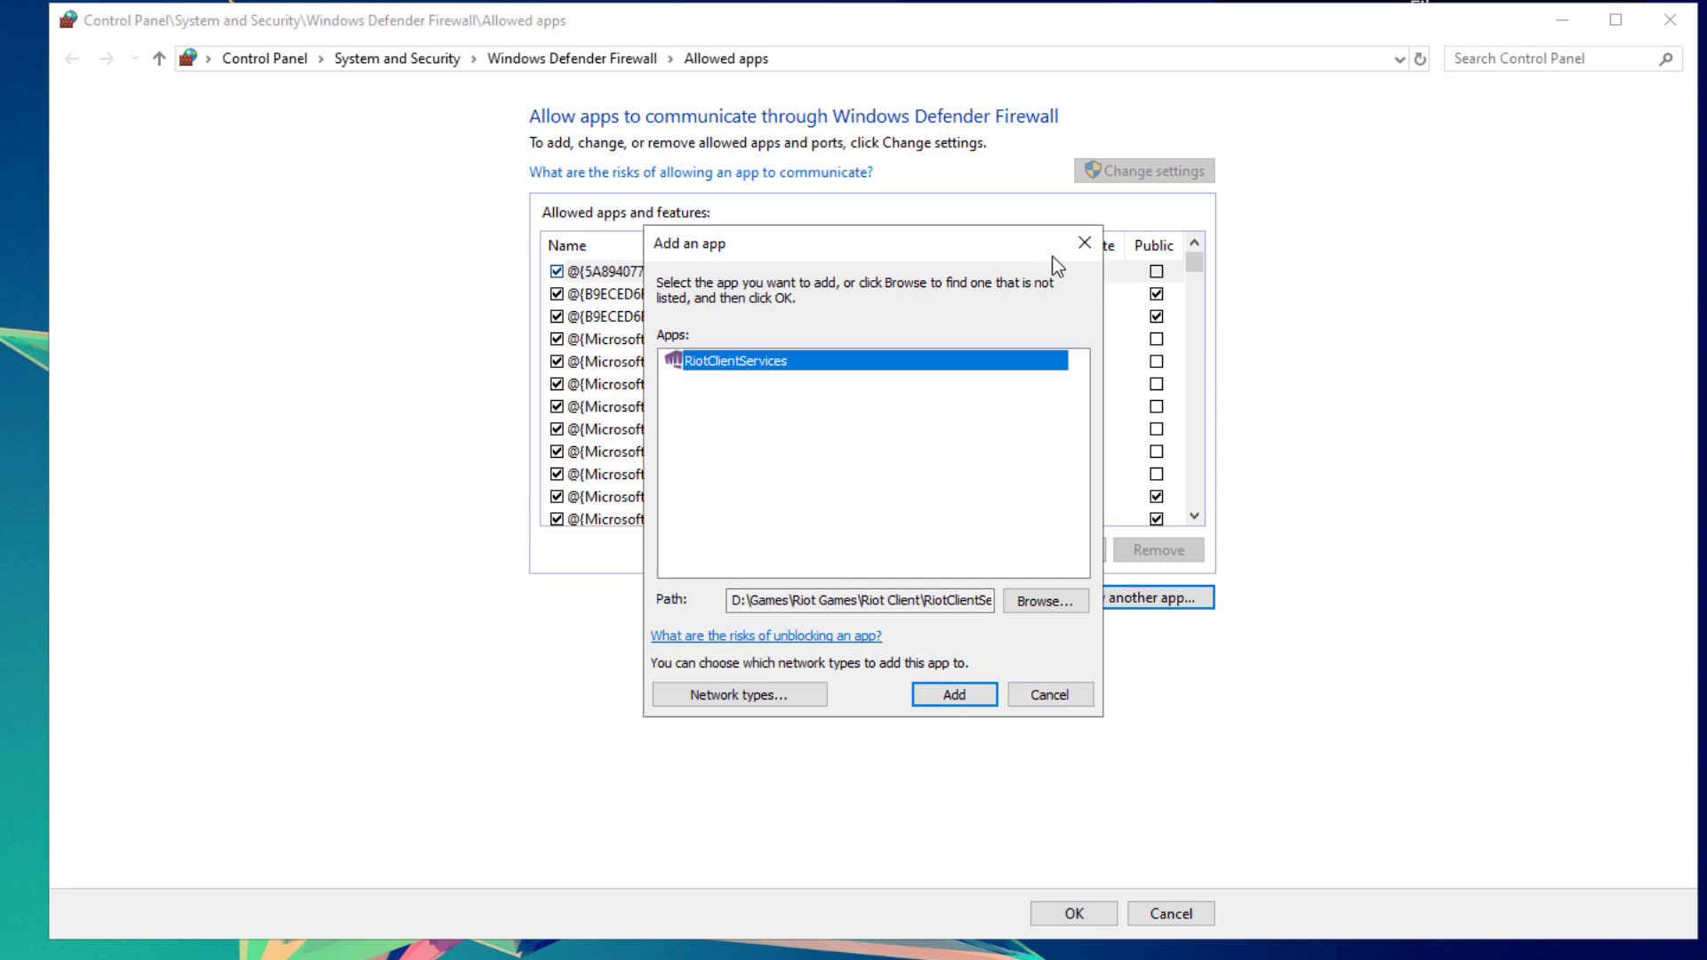
pyautogui.click(1085, 244)
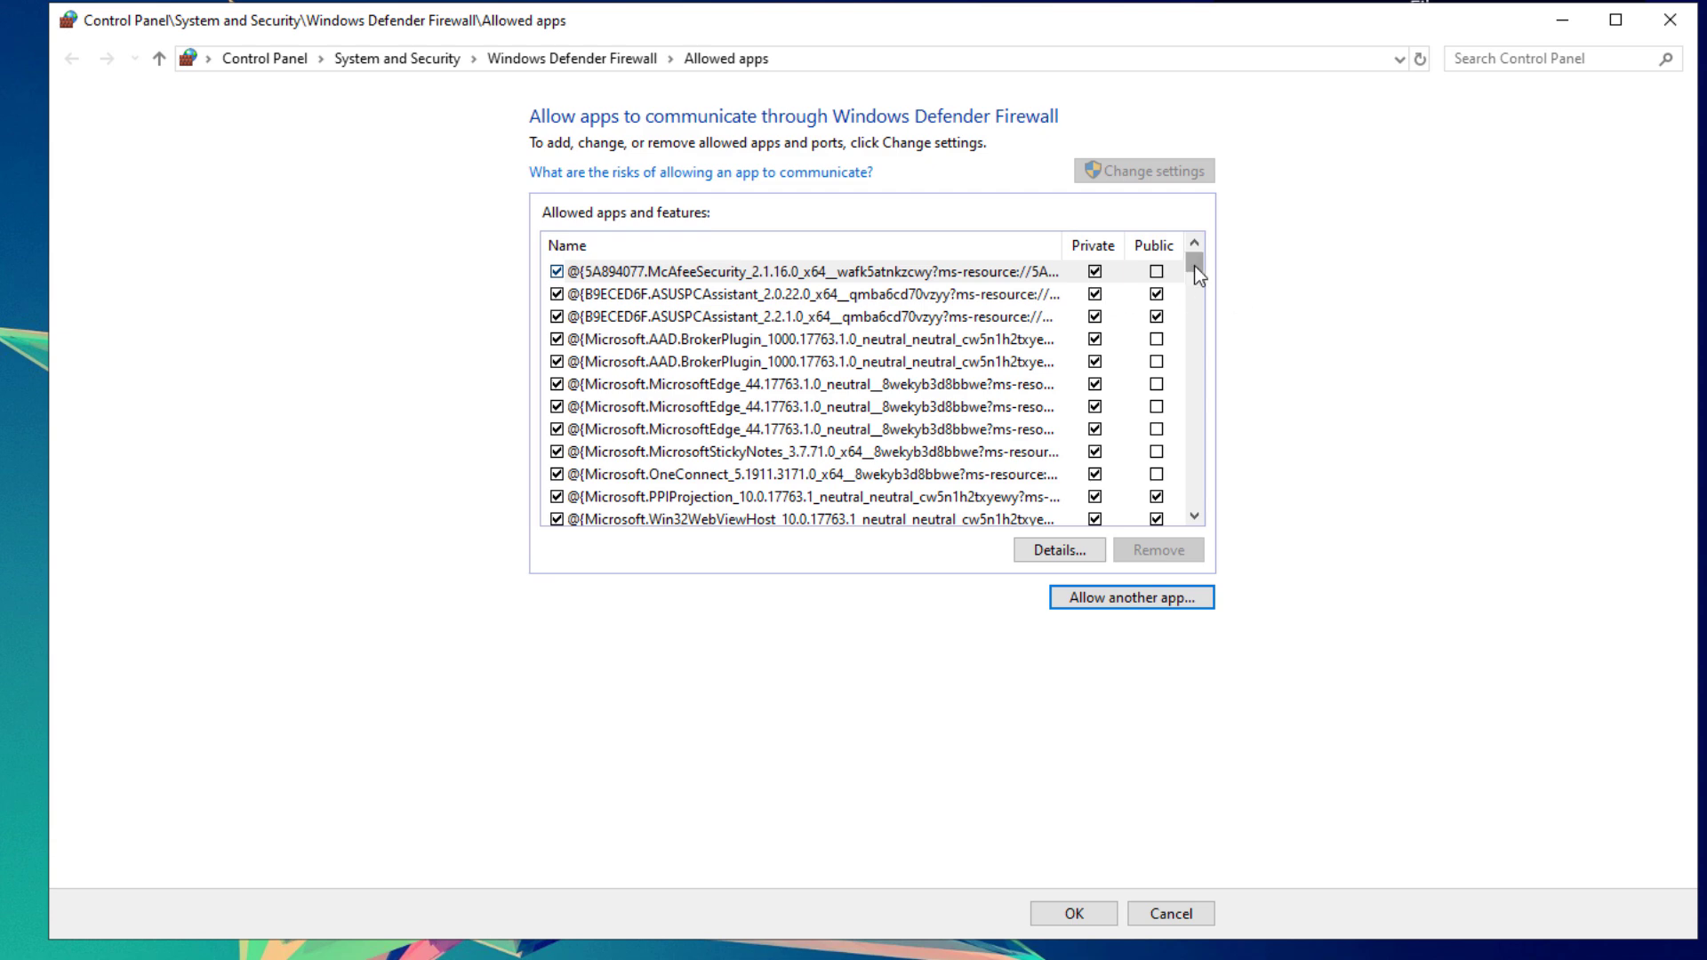
# Scroll to RiotClientServices and confirm it is allowed on Private and Public networks
pyautogui.click(1195, 278)
pyautogui.moveTo(1201, 296); pyautogui.dragTo(1196, 428)
pyautogui.click(1022, 474)
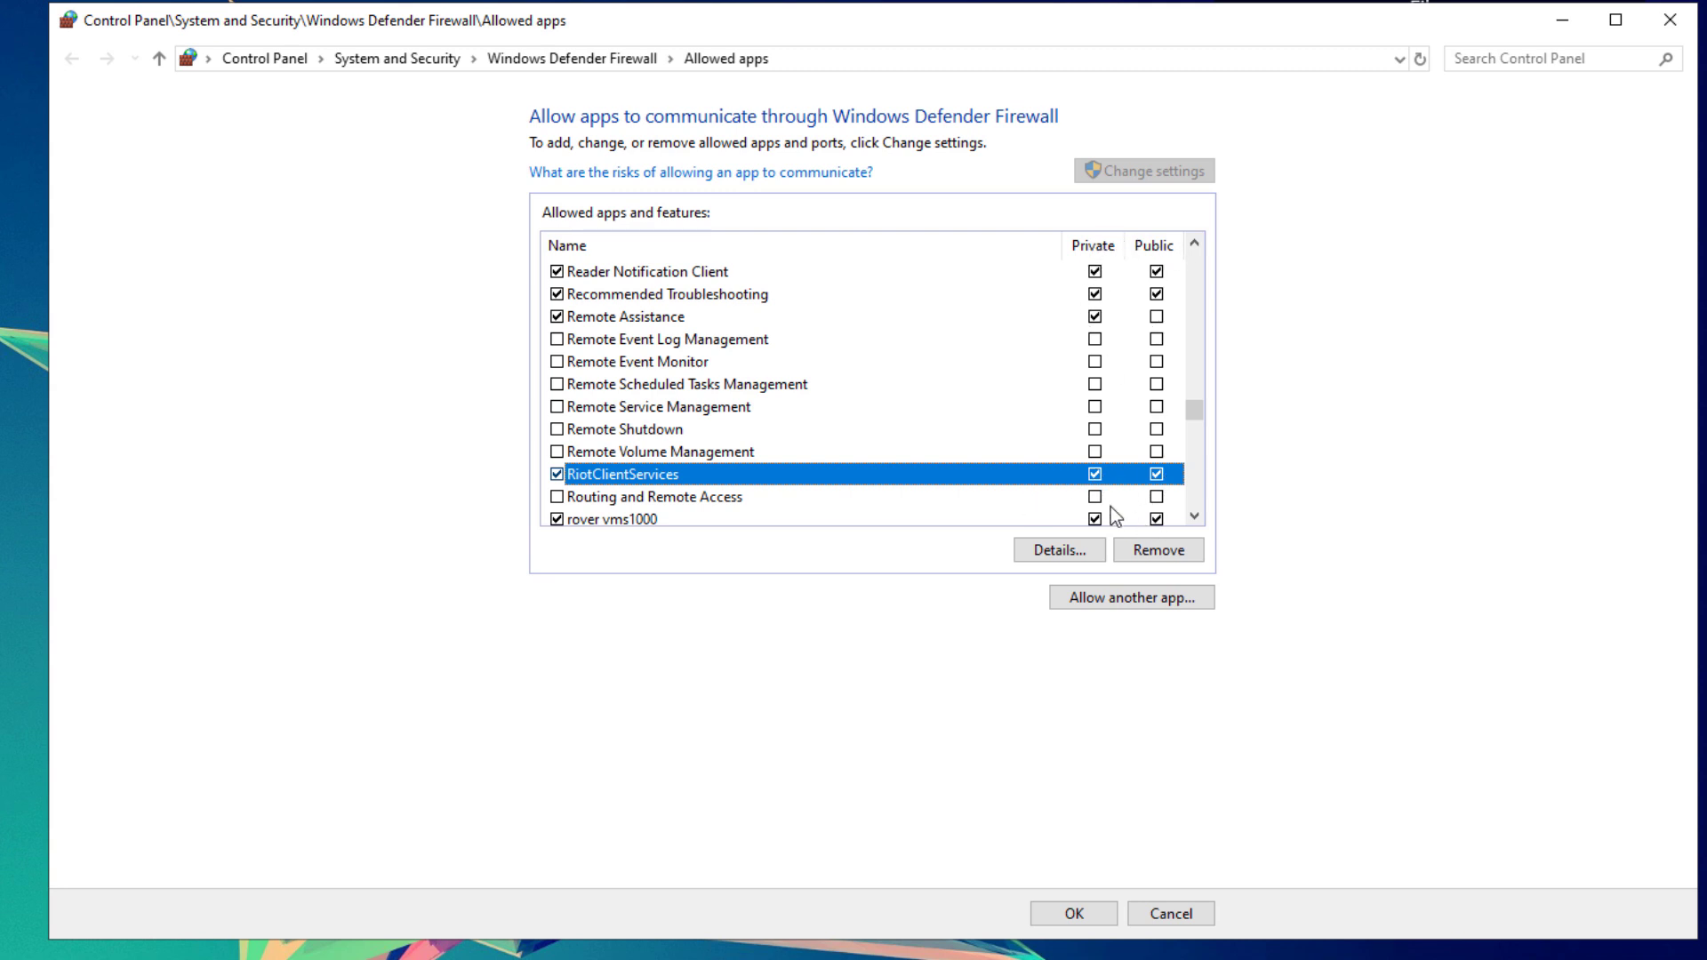
pyautogui.press('Tab')
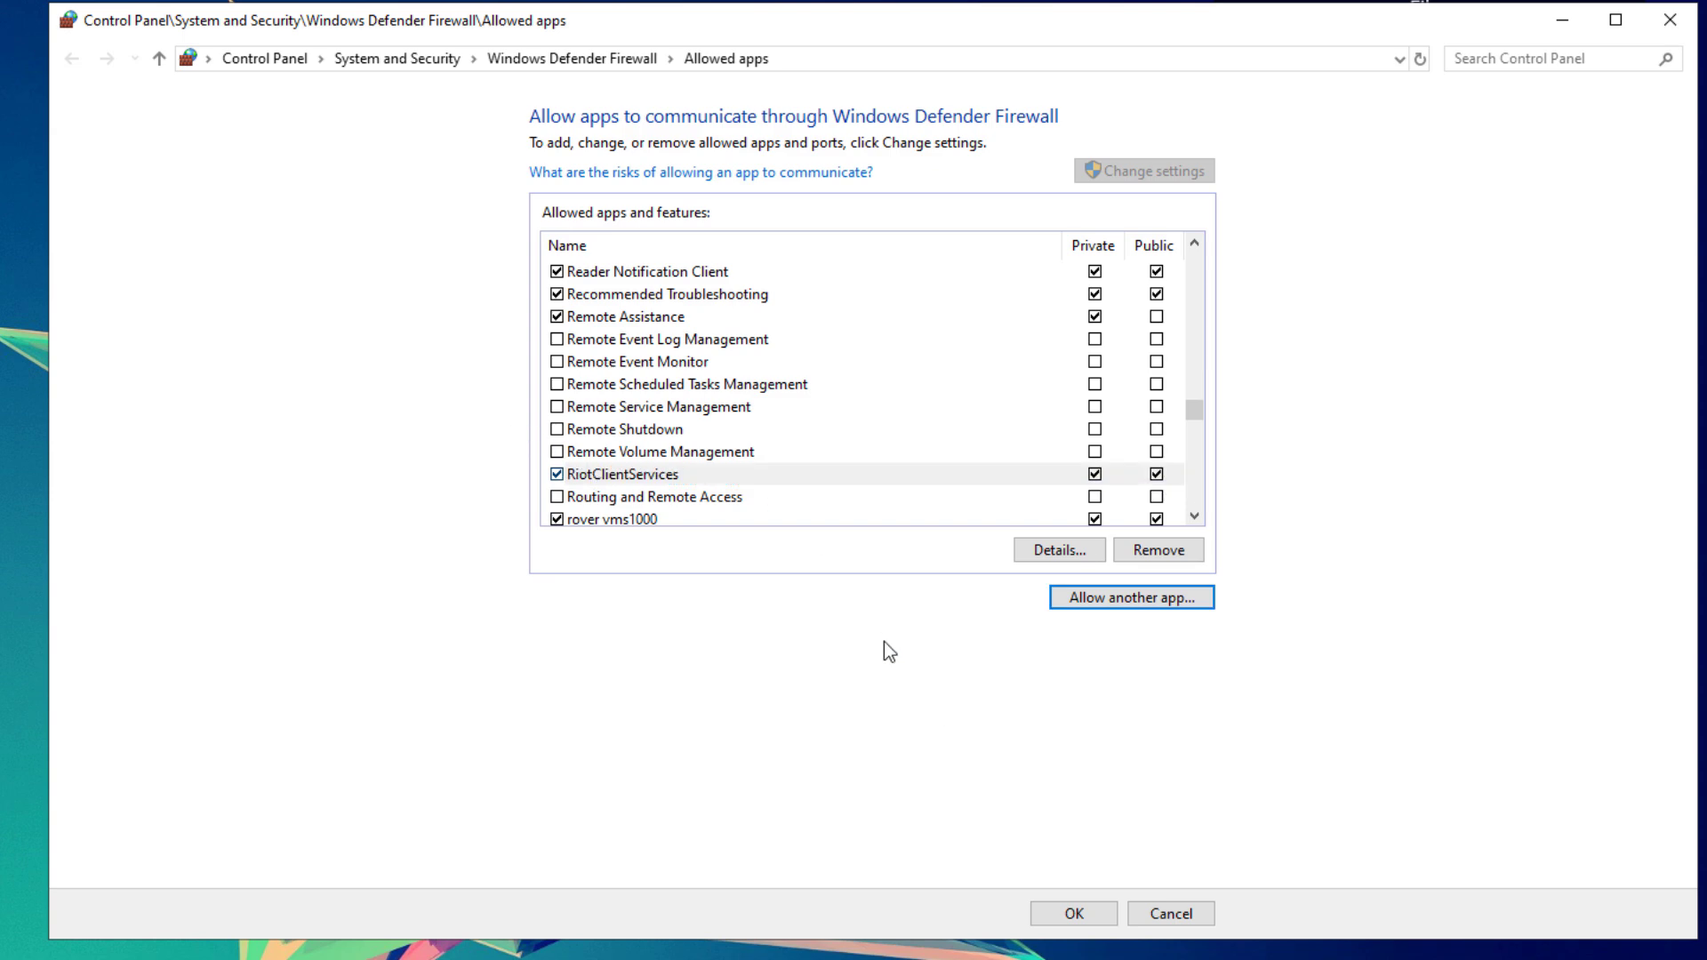
# In Allow another app, browse to the VALORANT desktop shortcut and jump to its target folder
pyautogui.click(1084, 601)
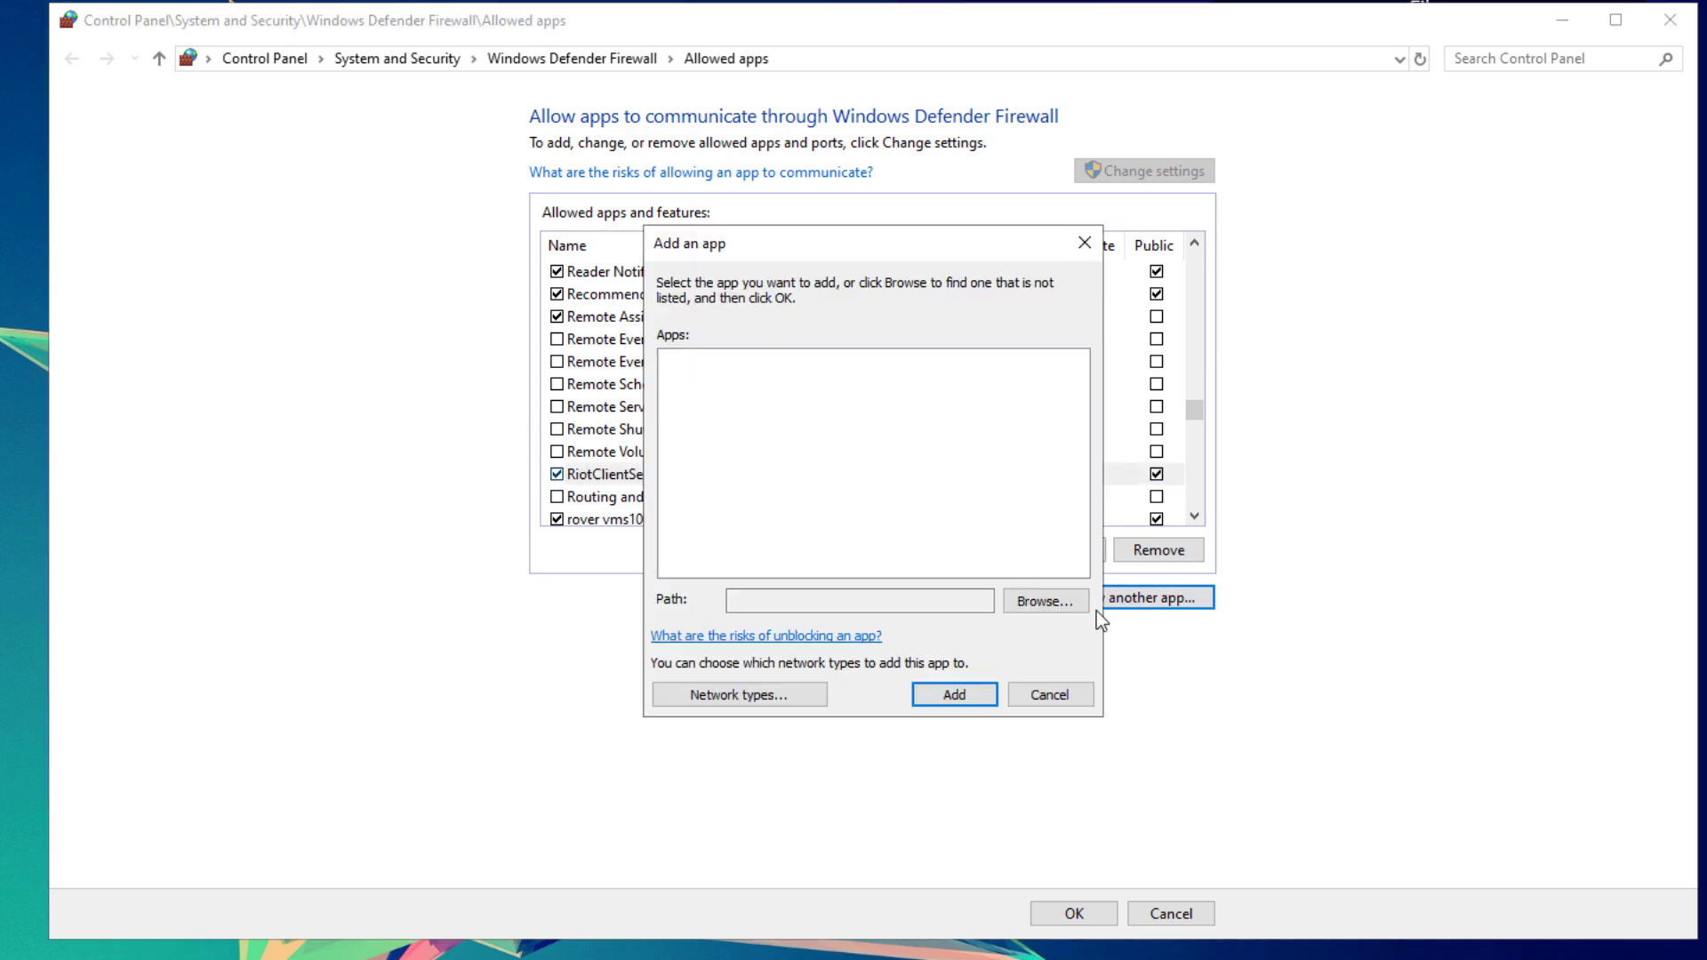
pyautogui.click(1048, 604)
pyautogui.click(667, 495)
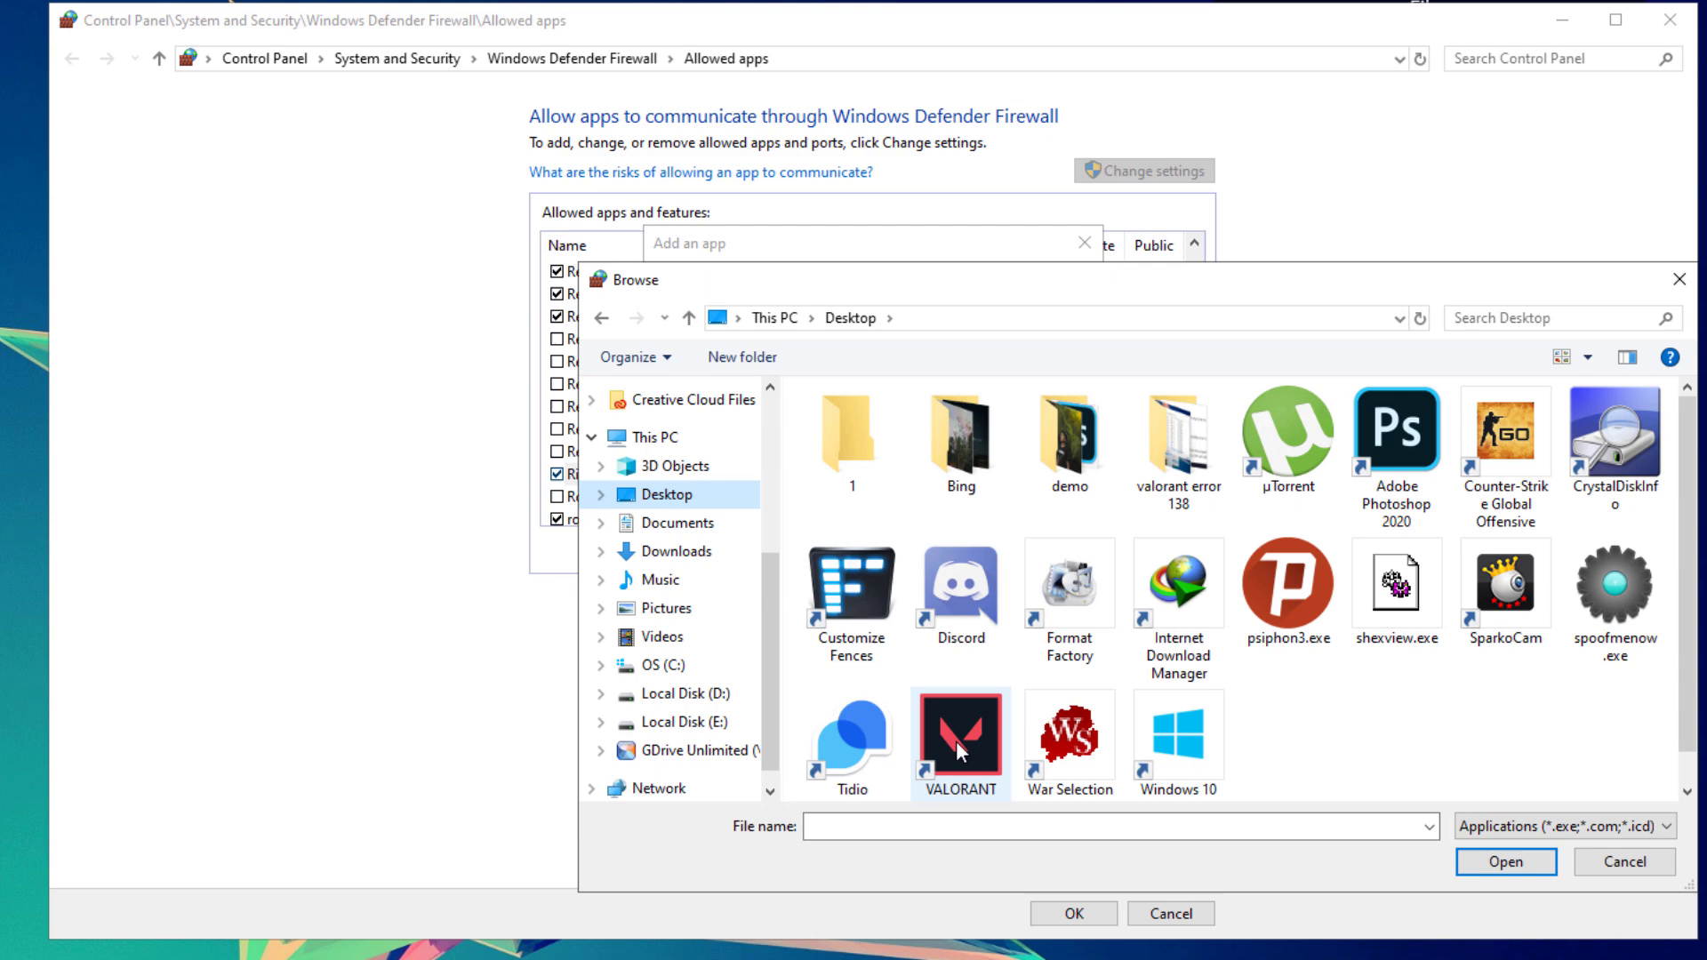
pyautogui.click(956, 754)
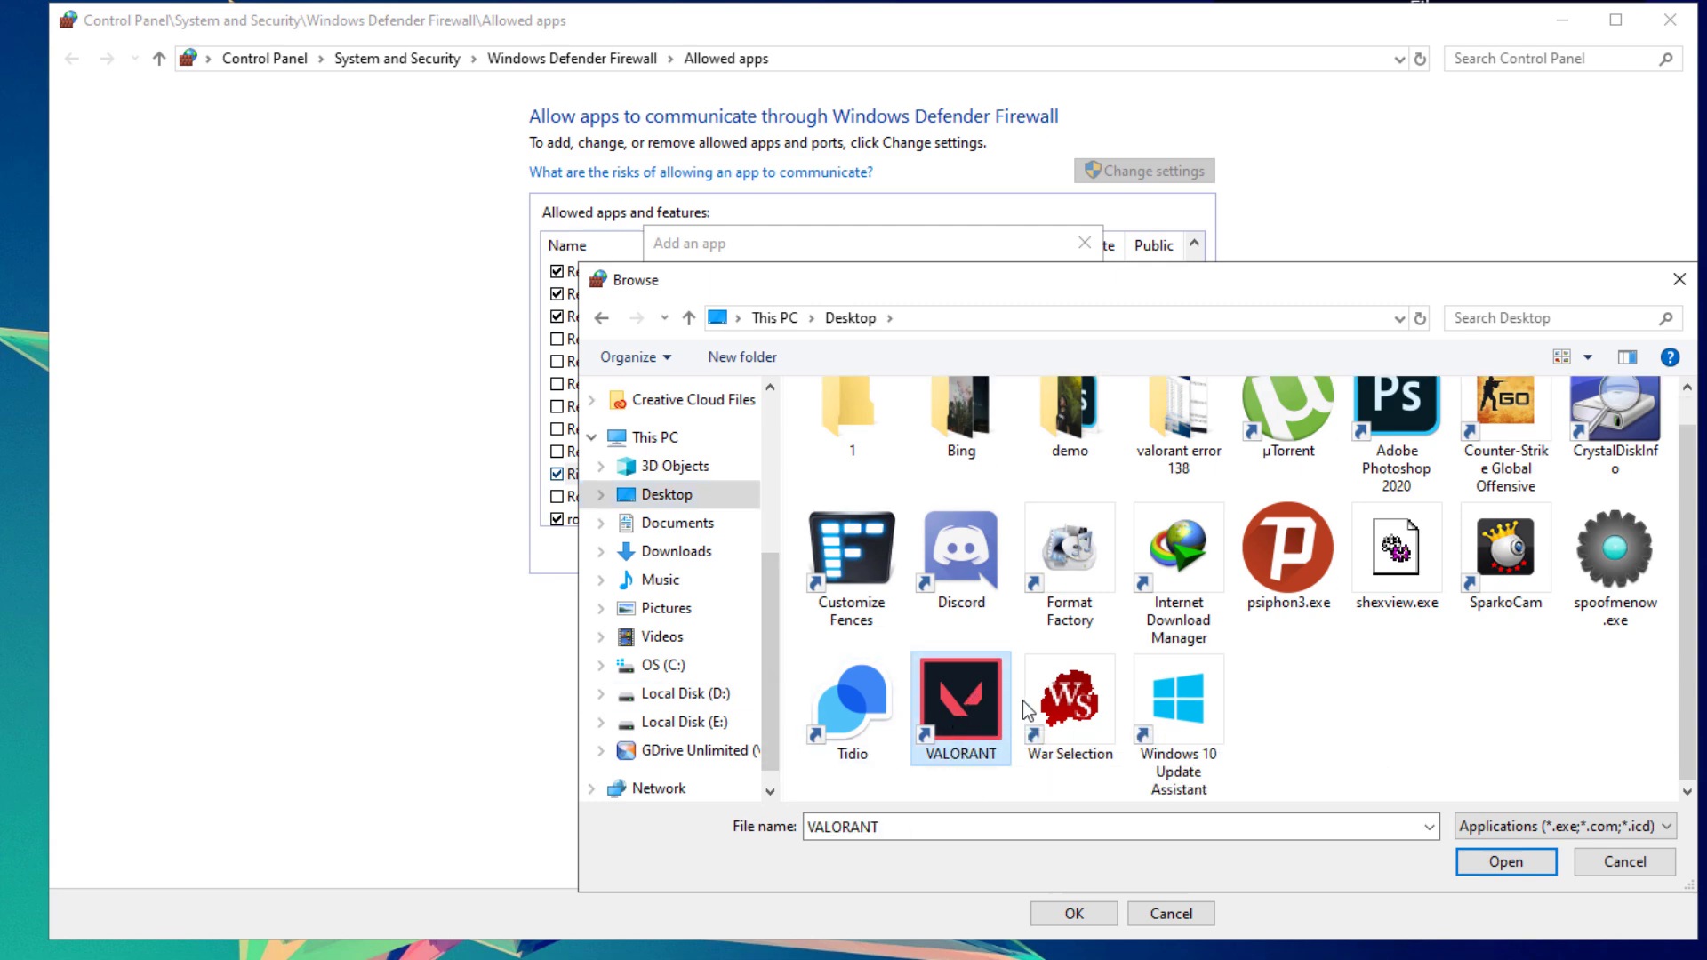
pyautogui.rightClick(970, 733)
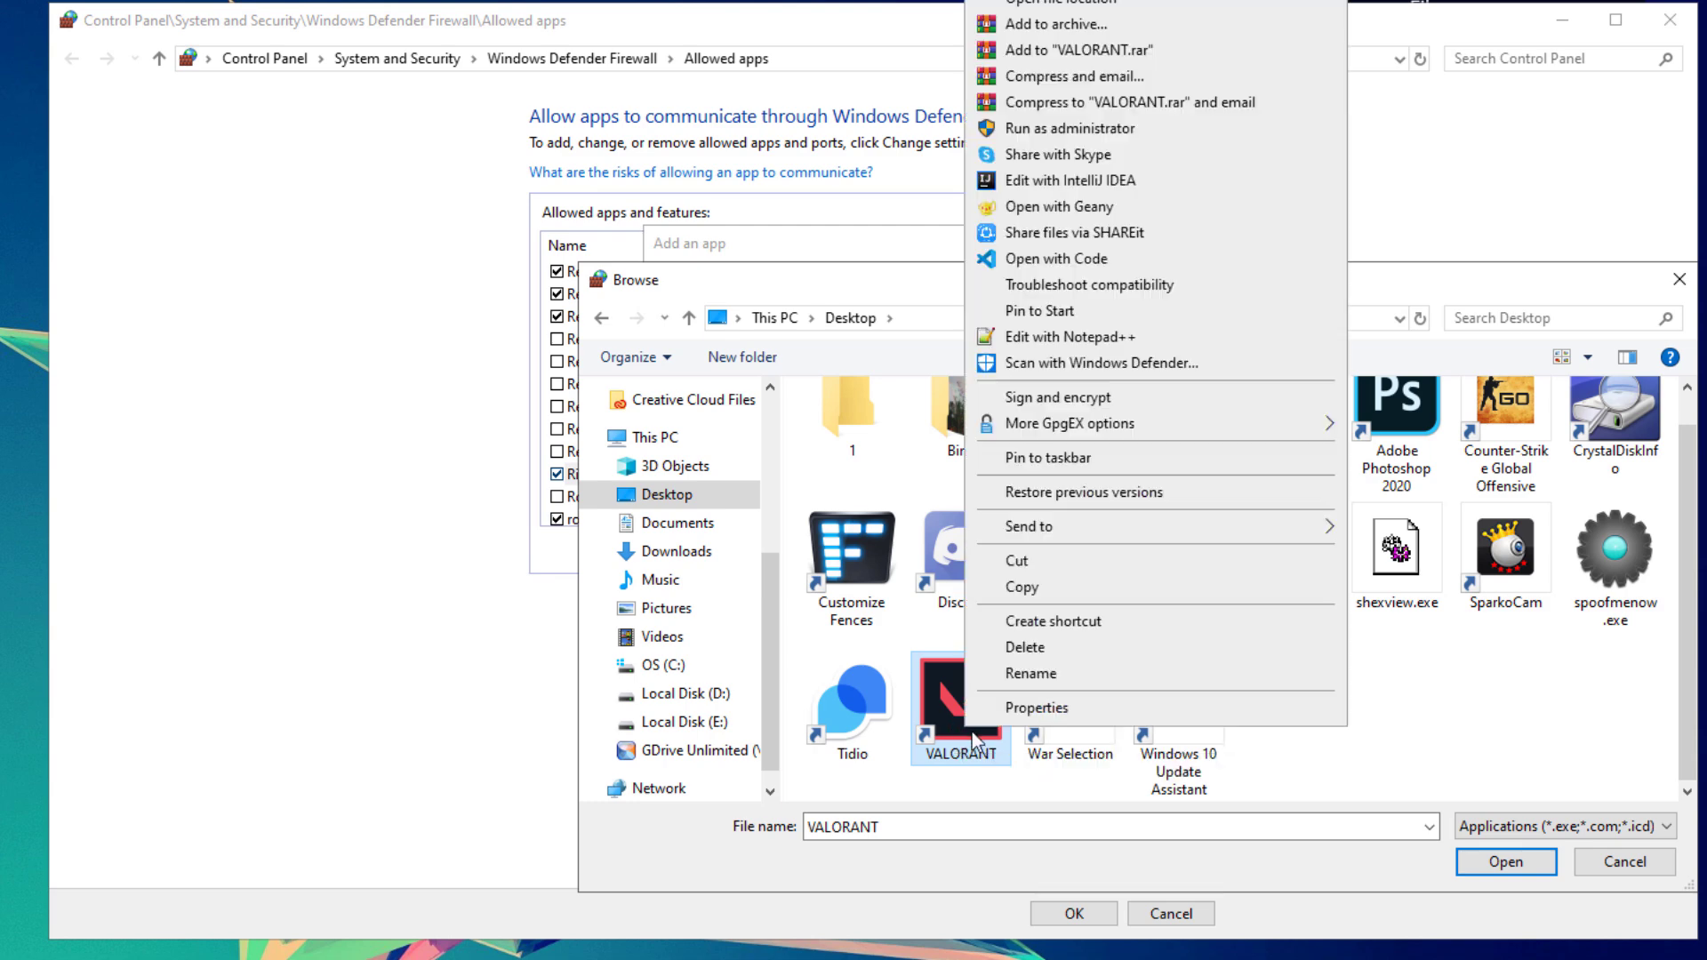
pyautogui.click(1055, 4)
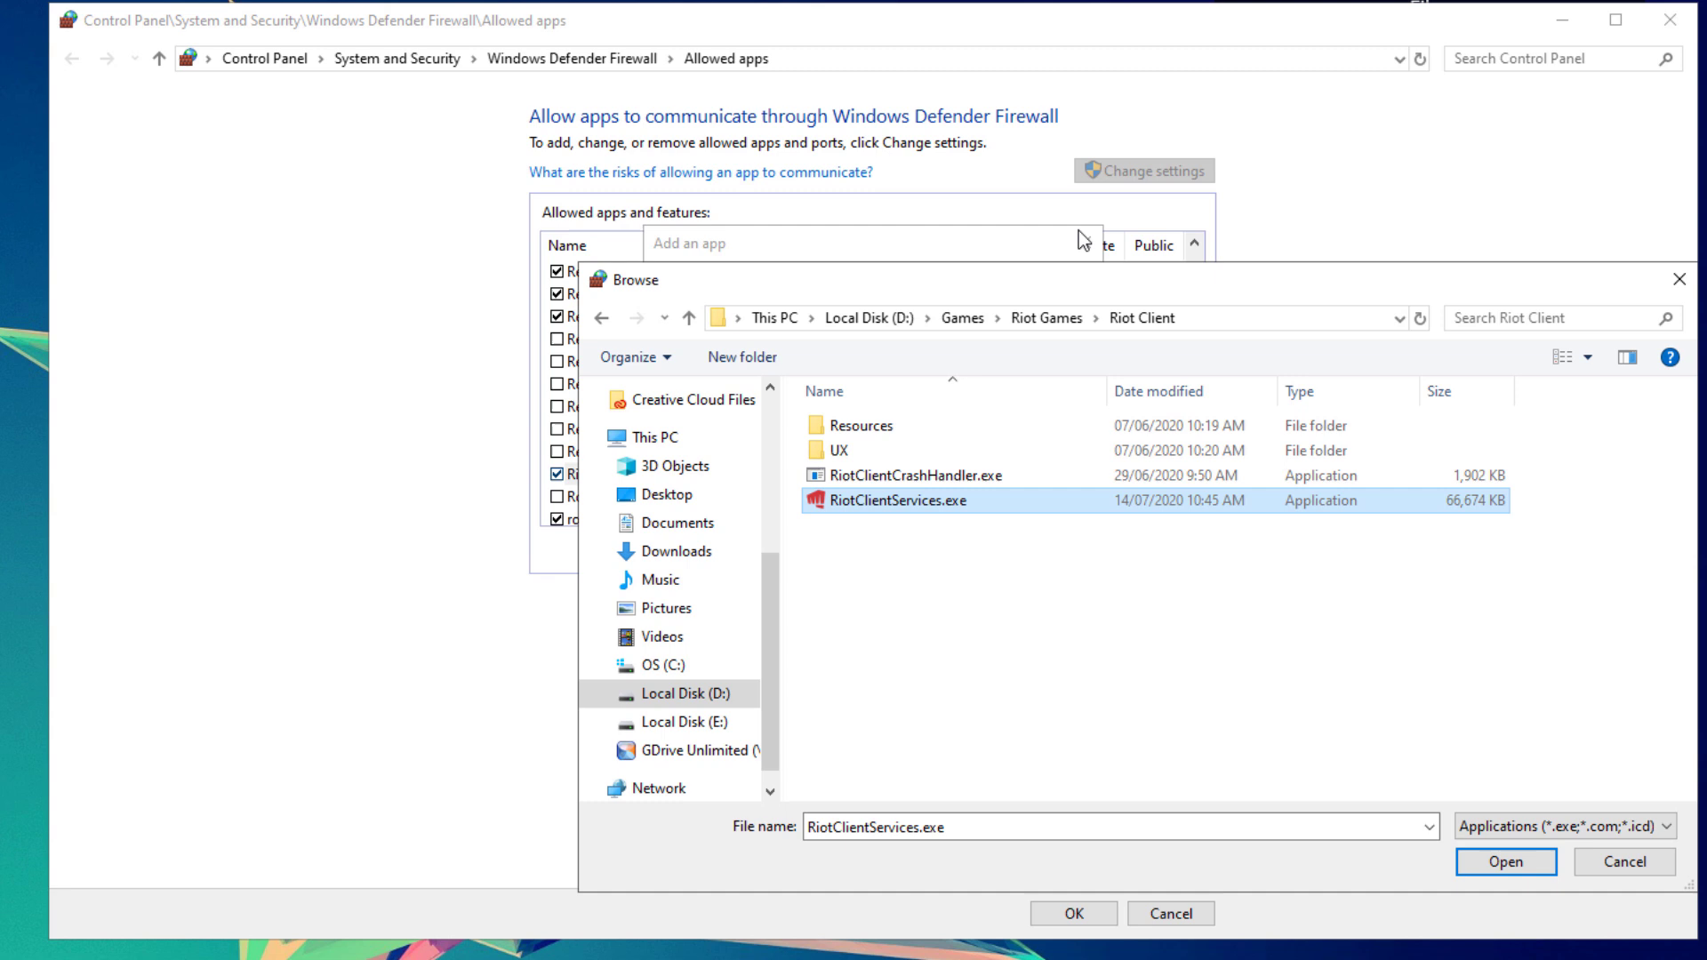
# Navigate to D:\Games\Riot Games\VALORANT\live and load VALORANT.exe into the add dialog
pyautogui.click(1047, 319)
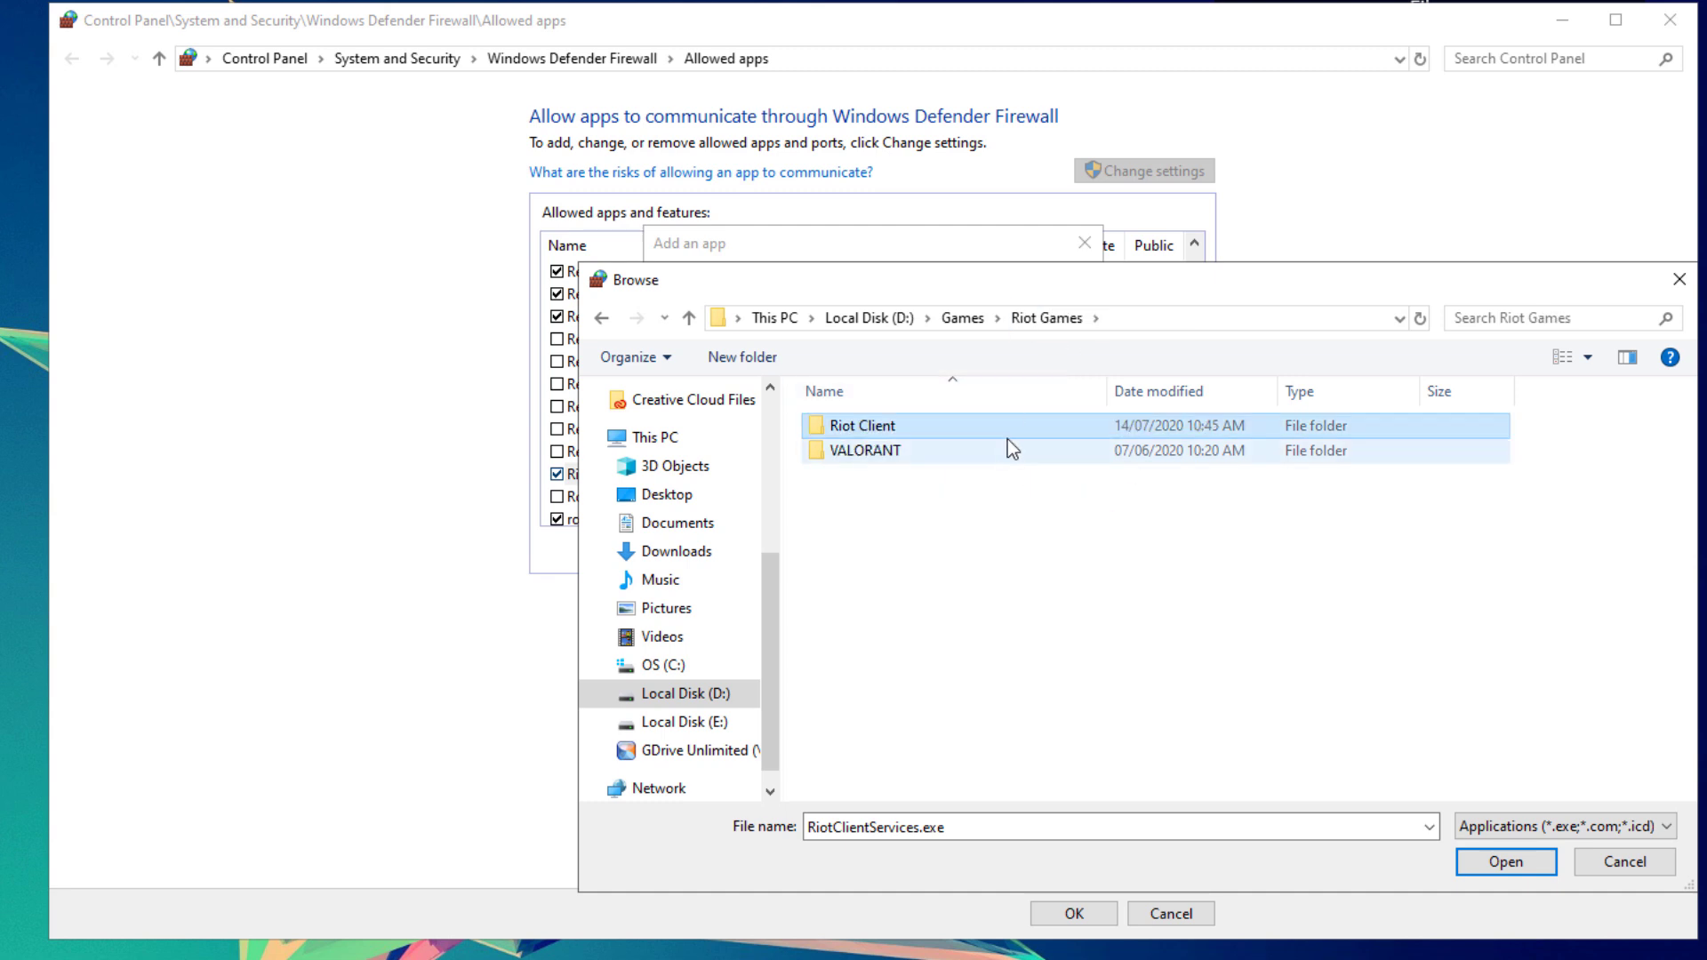
pyautogui.doubleClick(857, 455)
pyautogui.click(873, 426)
pyautogui.doubleClick(873, 425)
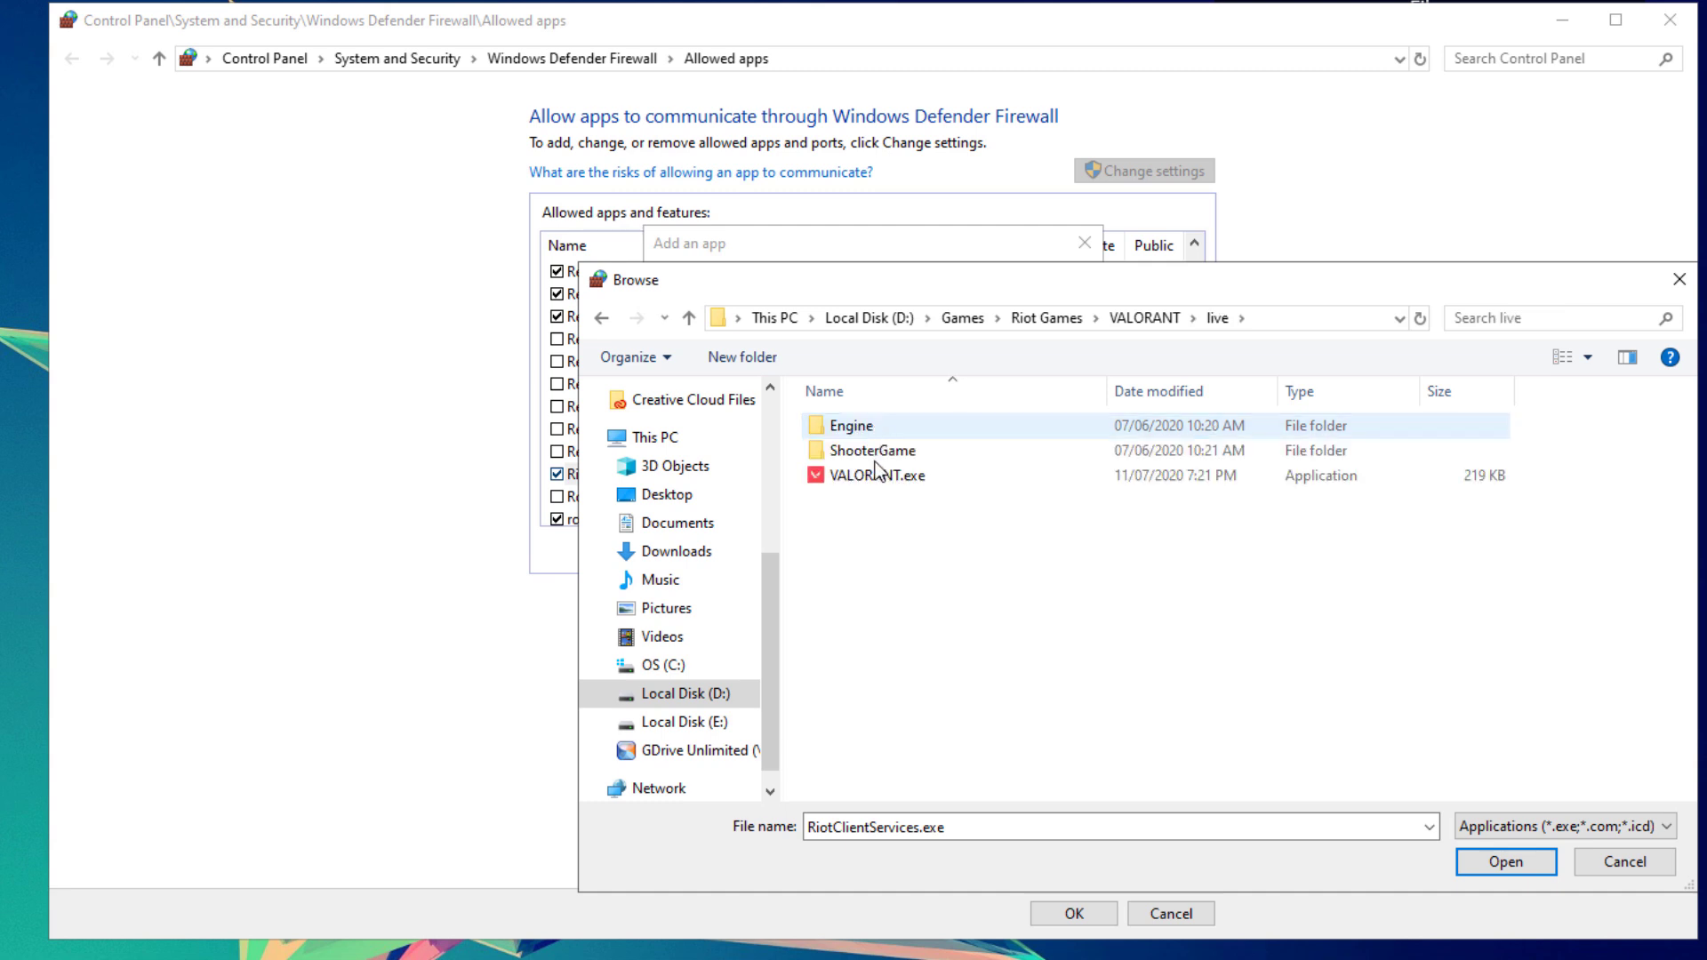
pyautogui.click(864, 484)
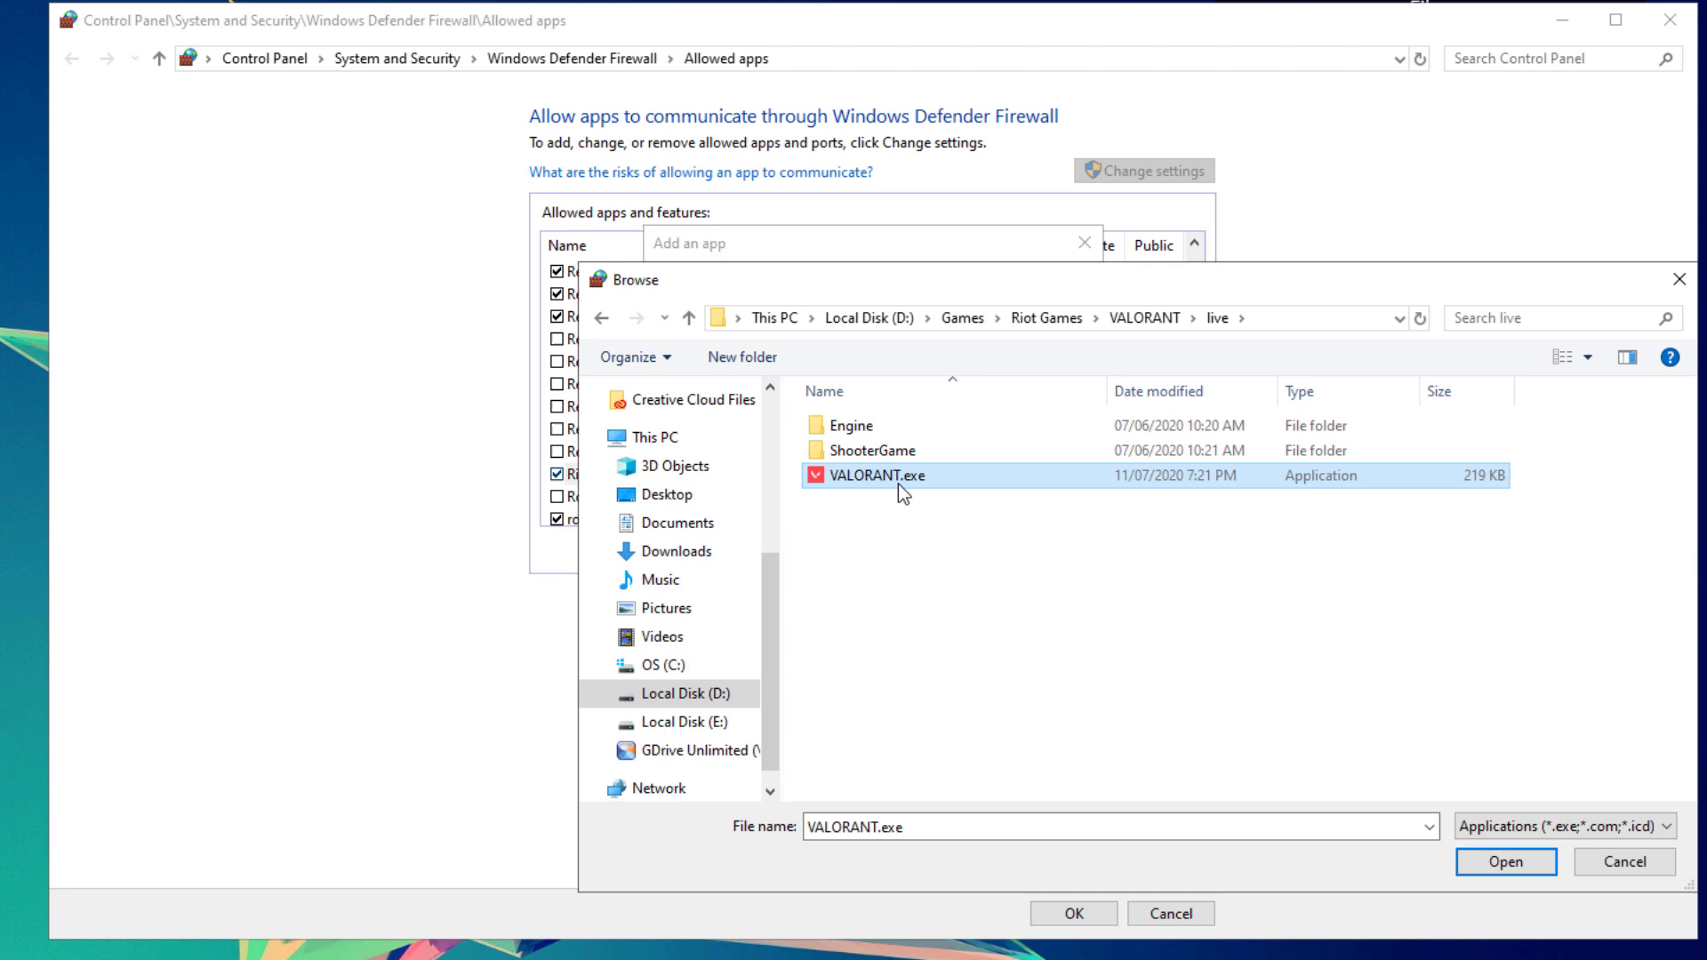
pyautogui.click(1484, 867)
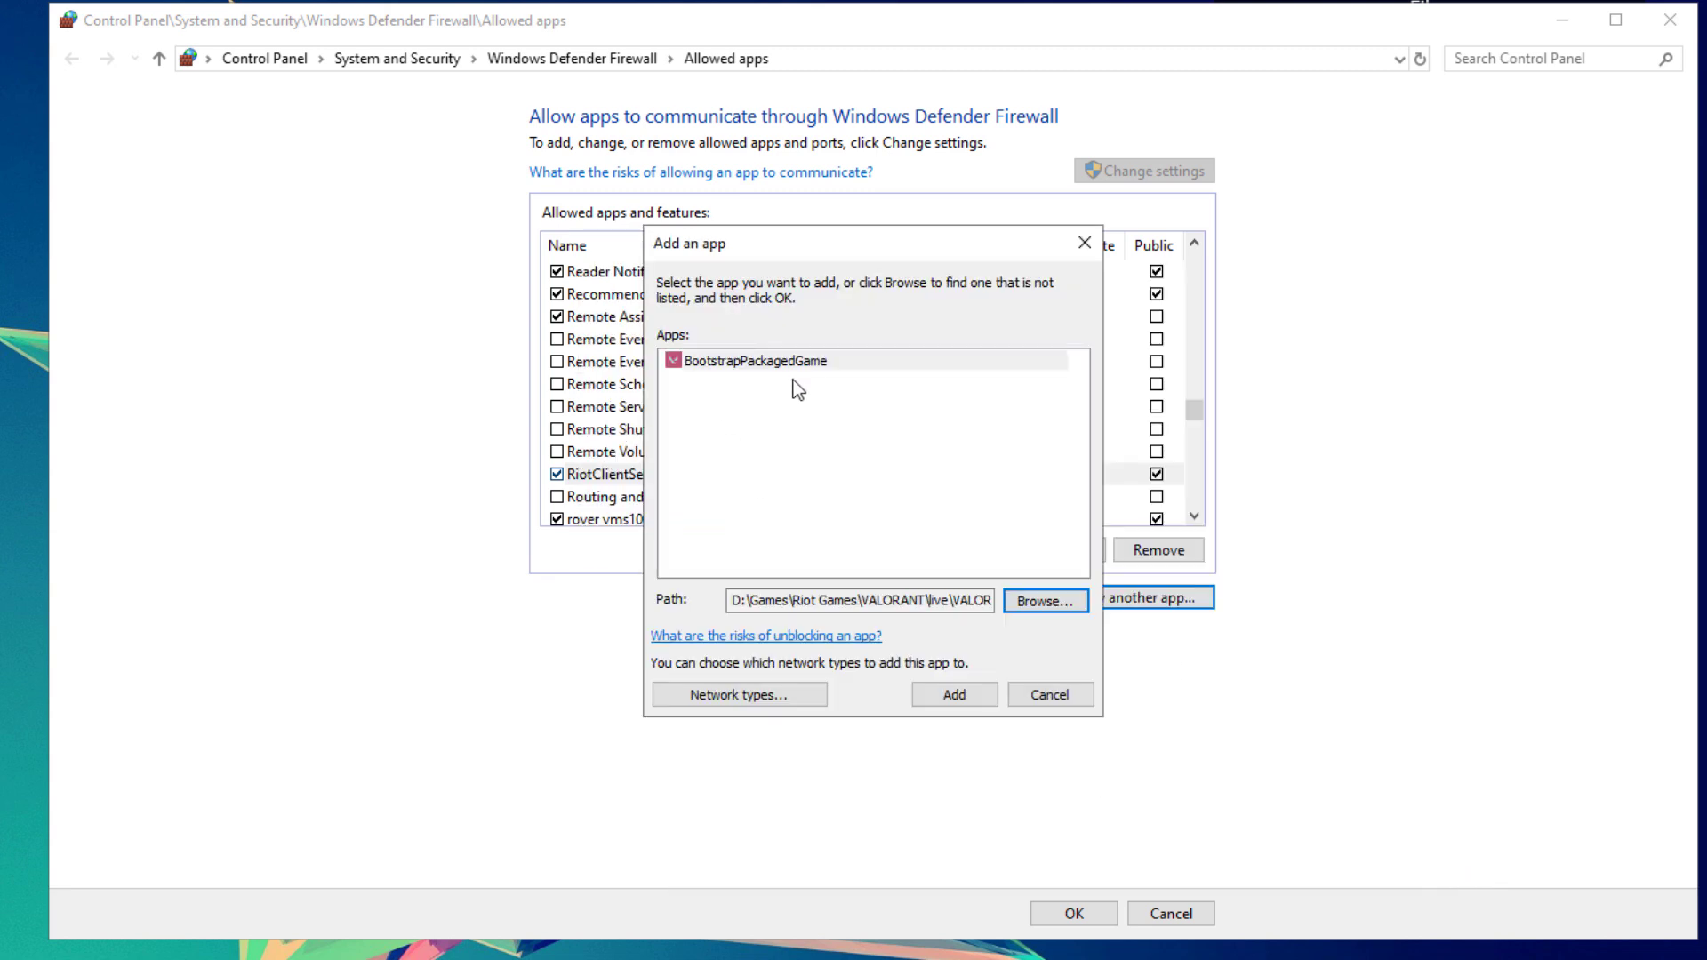
# Attempt to add VALORANT.exe, dismiss the already-allowed error, and find BootstrapPackagedGame in the list
pyautogui.click(973, 699)
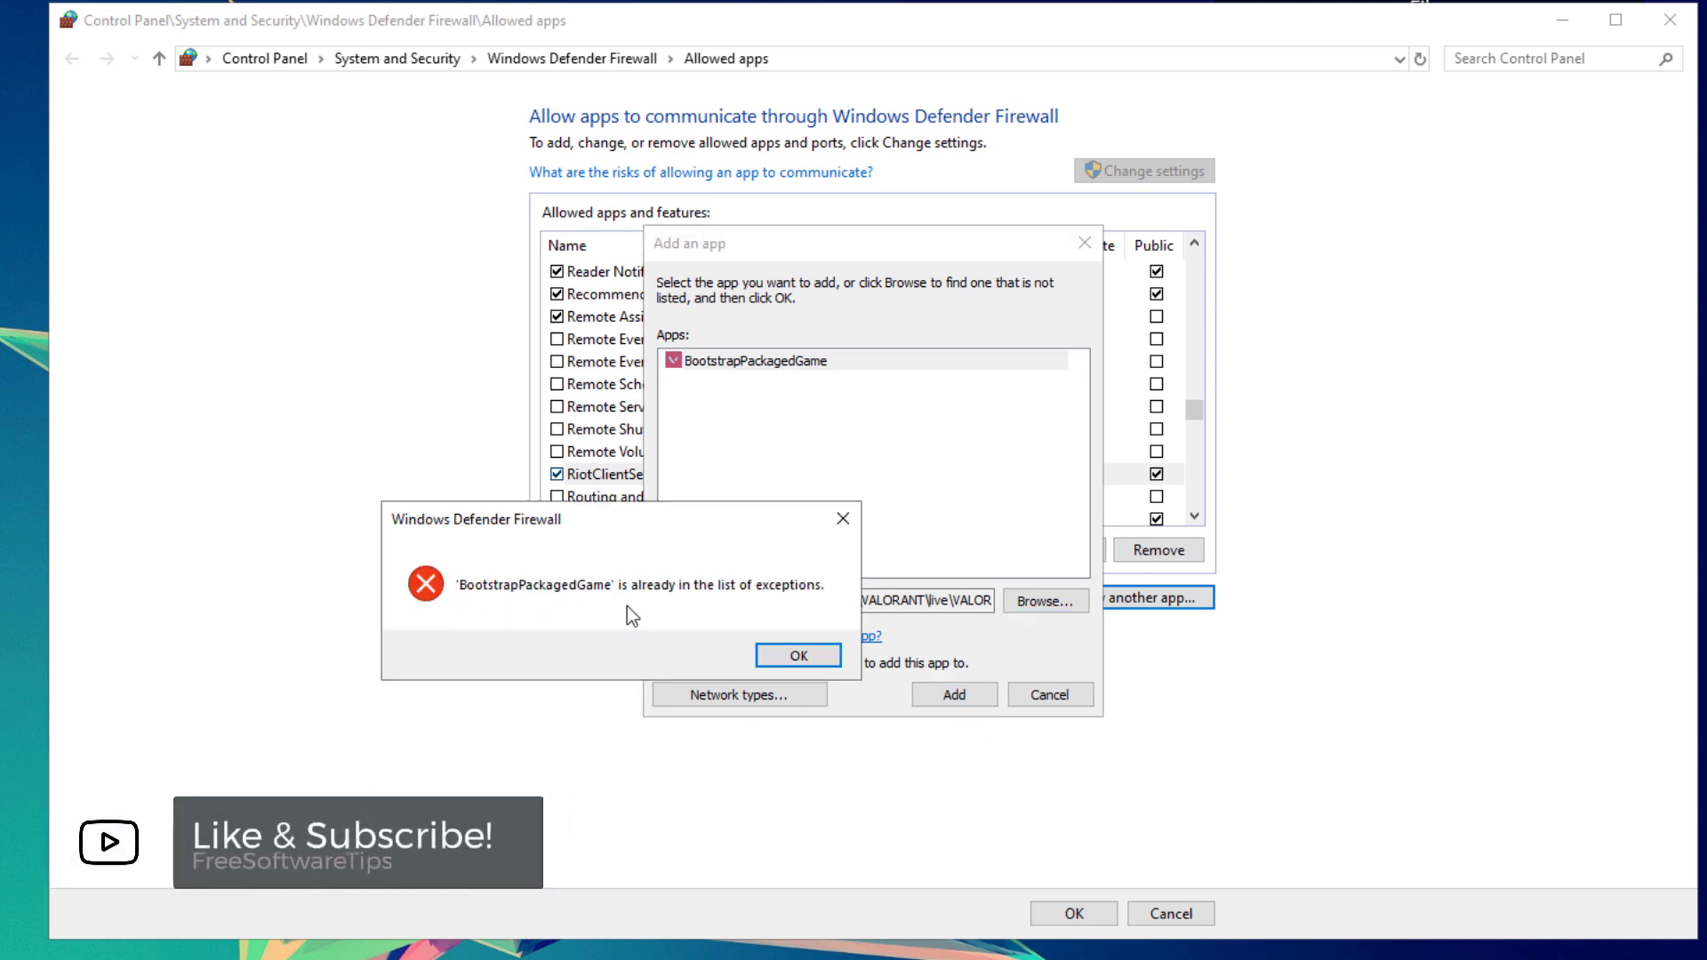
pyautogui.click(797, 657)
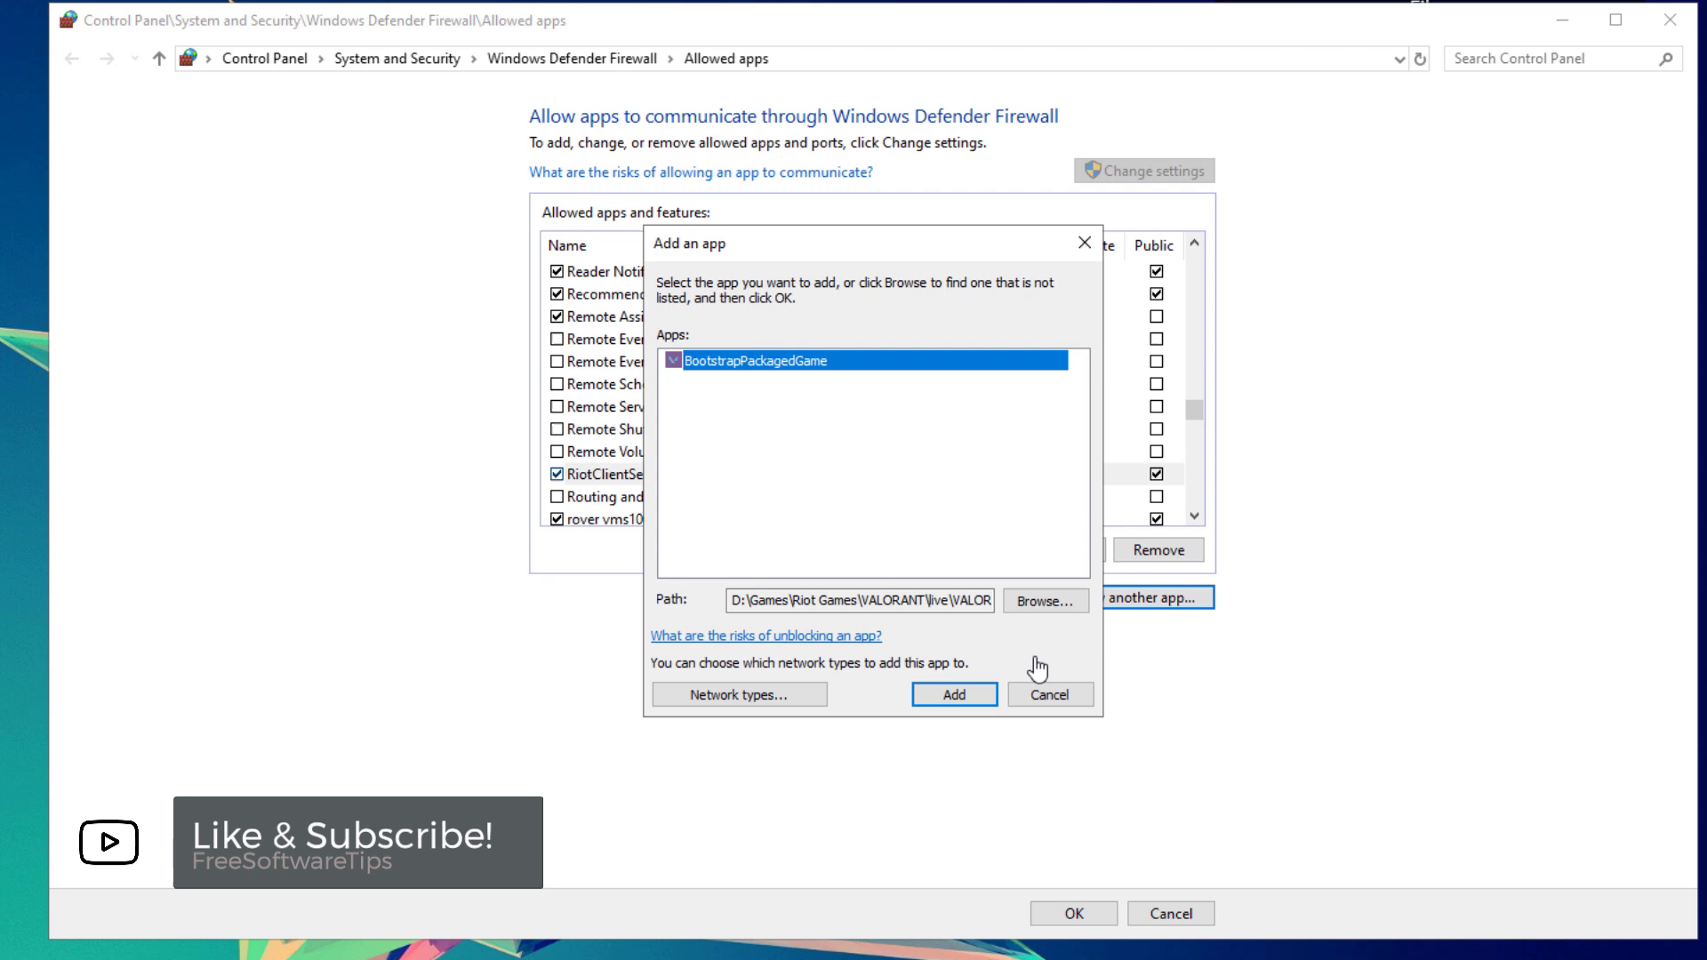
pyautogui.click(1049, 694)
pyautogui.click(700, 300)
pyautogui.press('b')
pyautogui.press('b')
pyautogui.press('b')
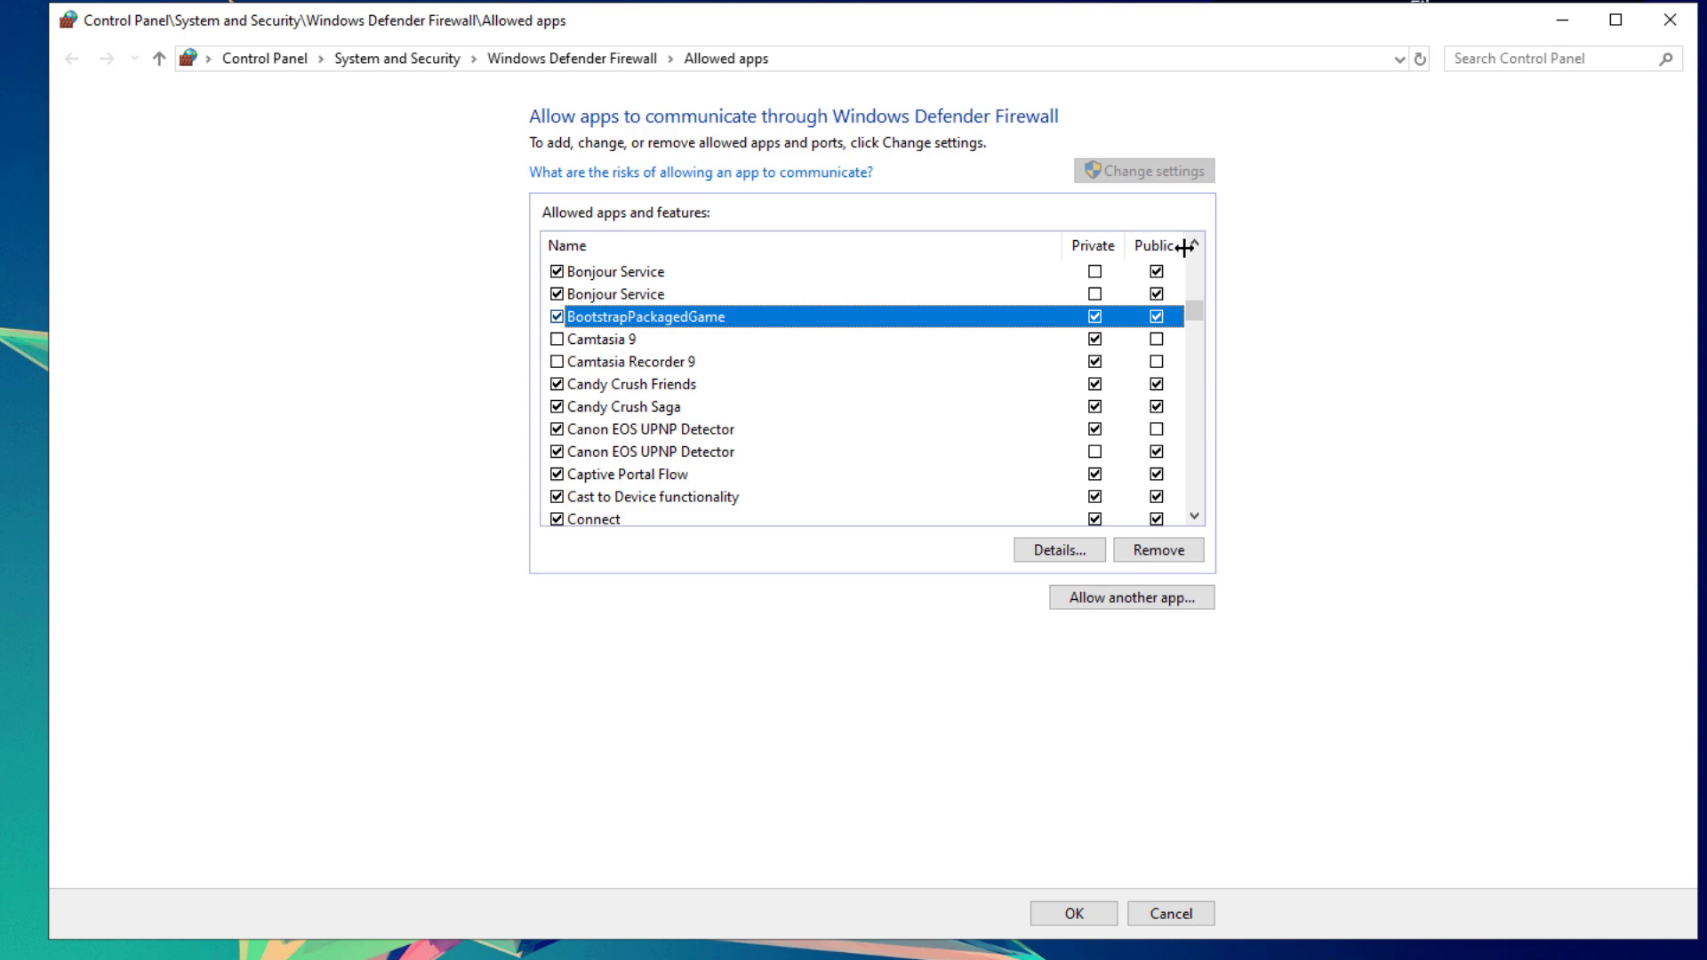
pyautogui.press('Tab')
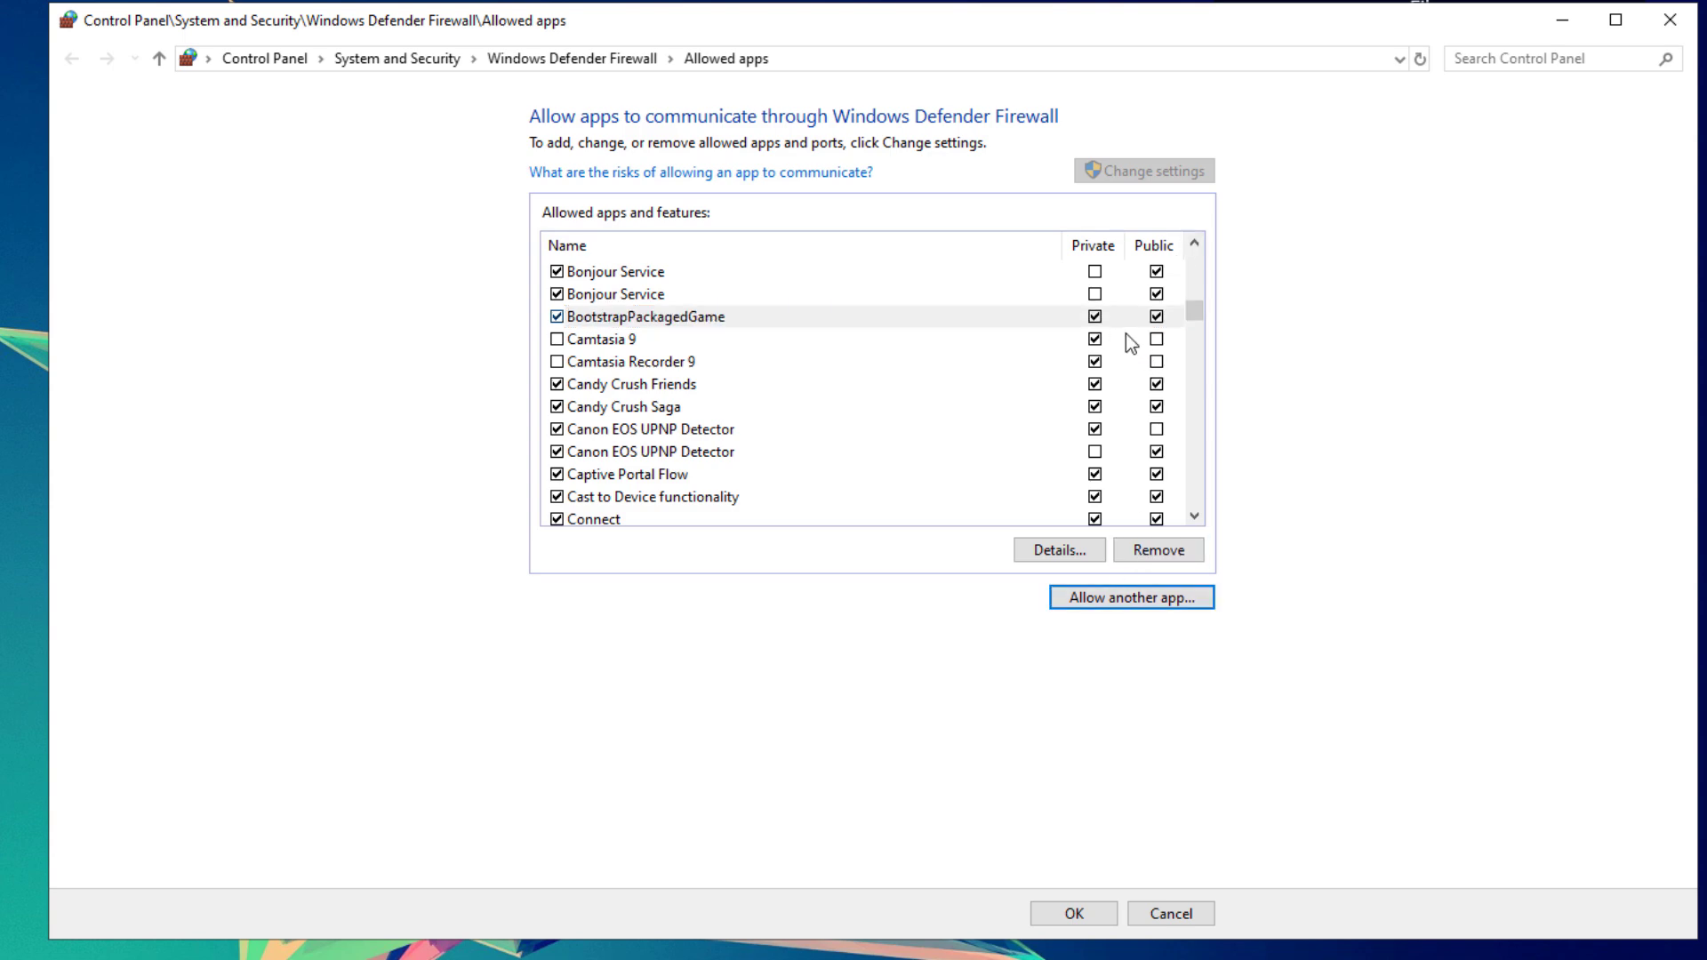
# Start adding another app and browse into the ShooterGame\Binaries\Win64 folder
pyautogui.click(1122, 610)
pyautogui.click(1042, 601)
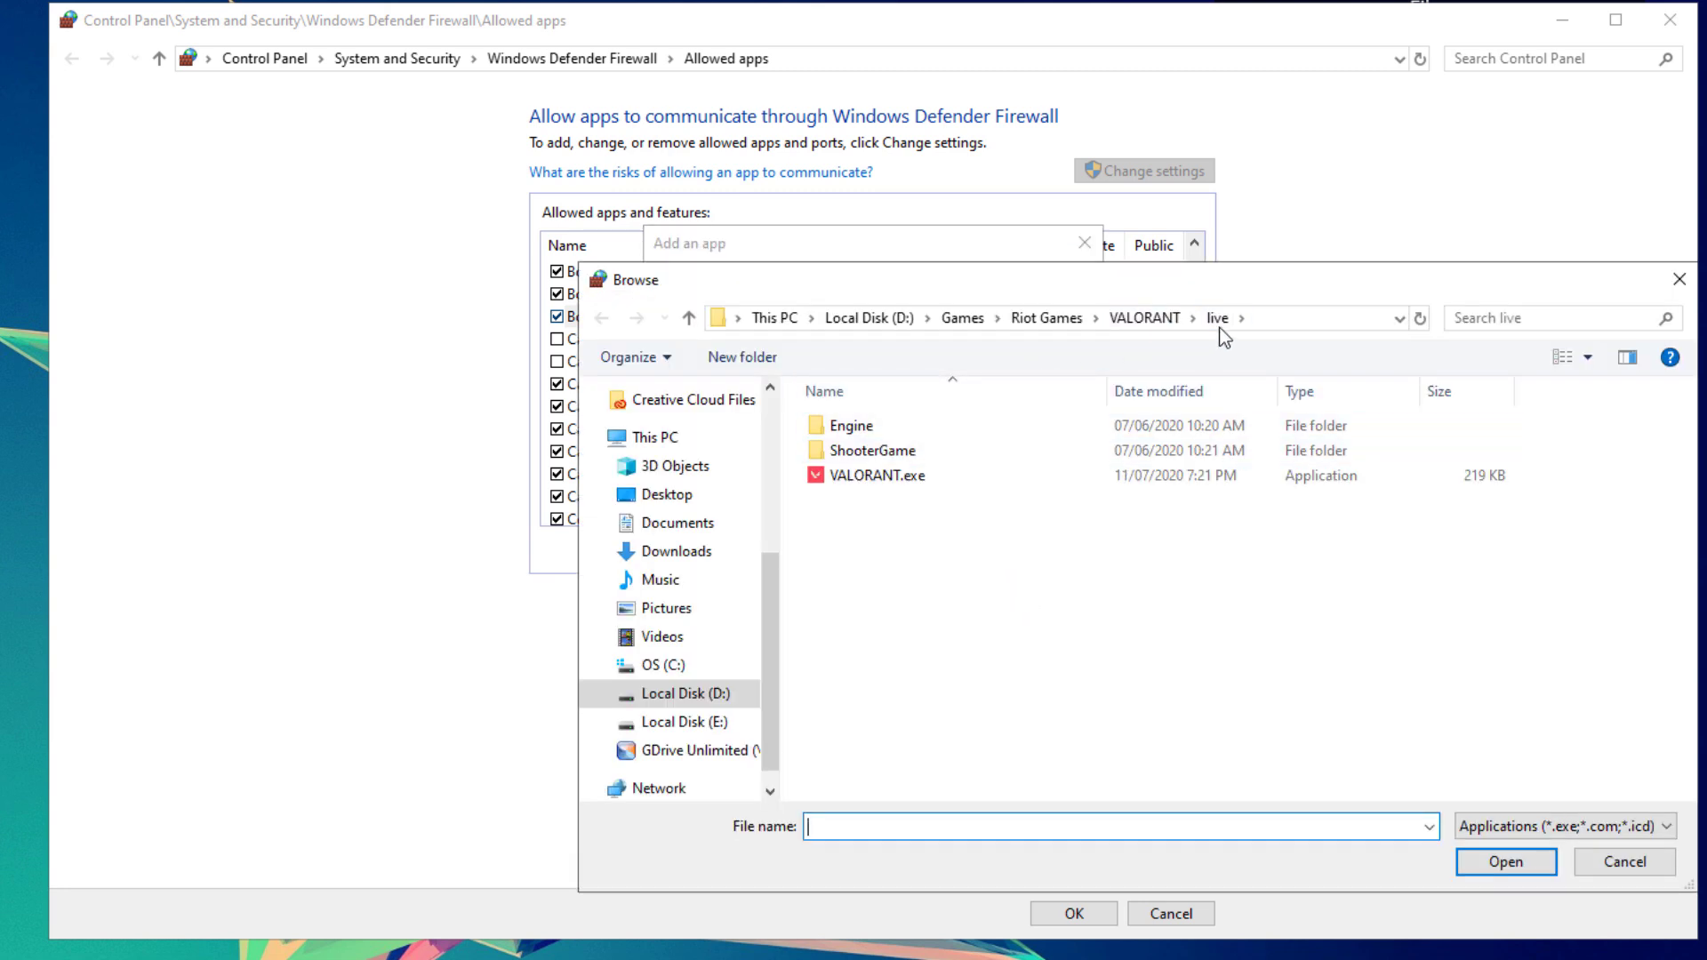
pyautogui.doubleClick(878, 457)
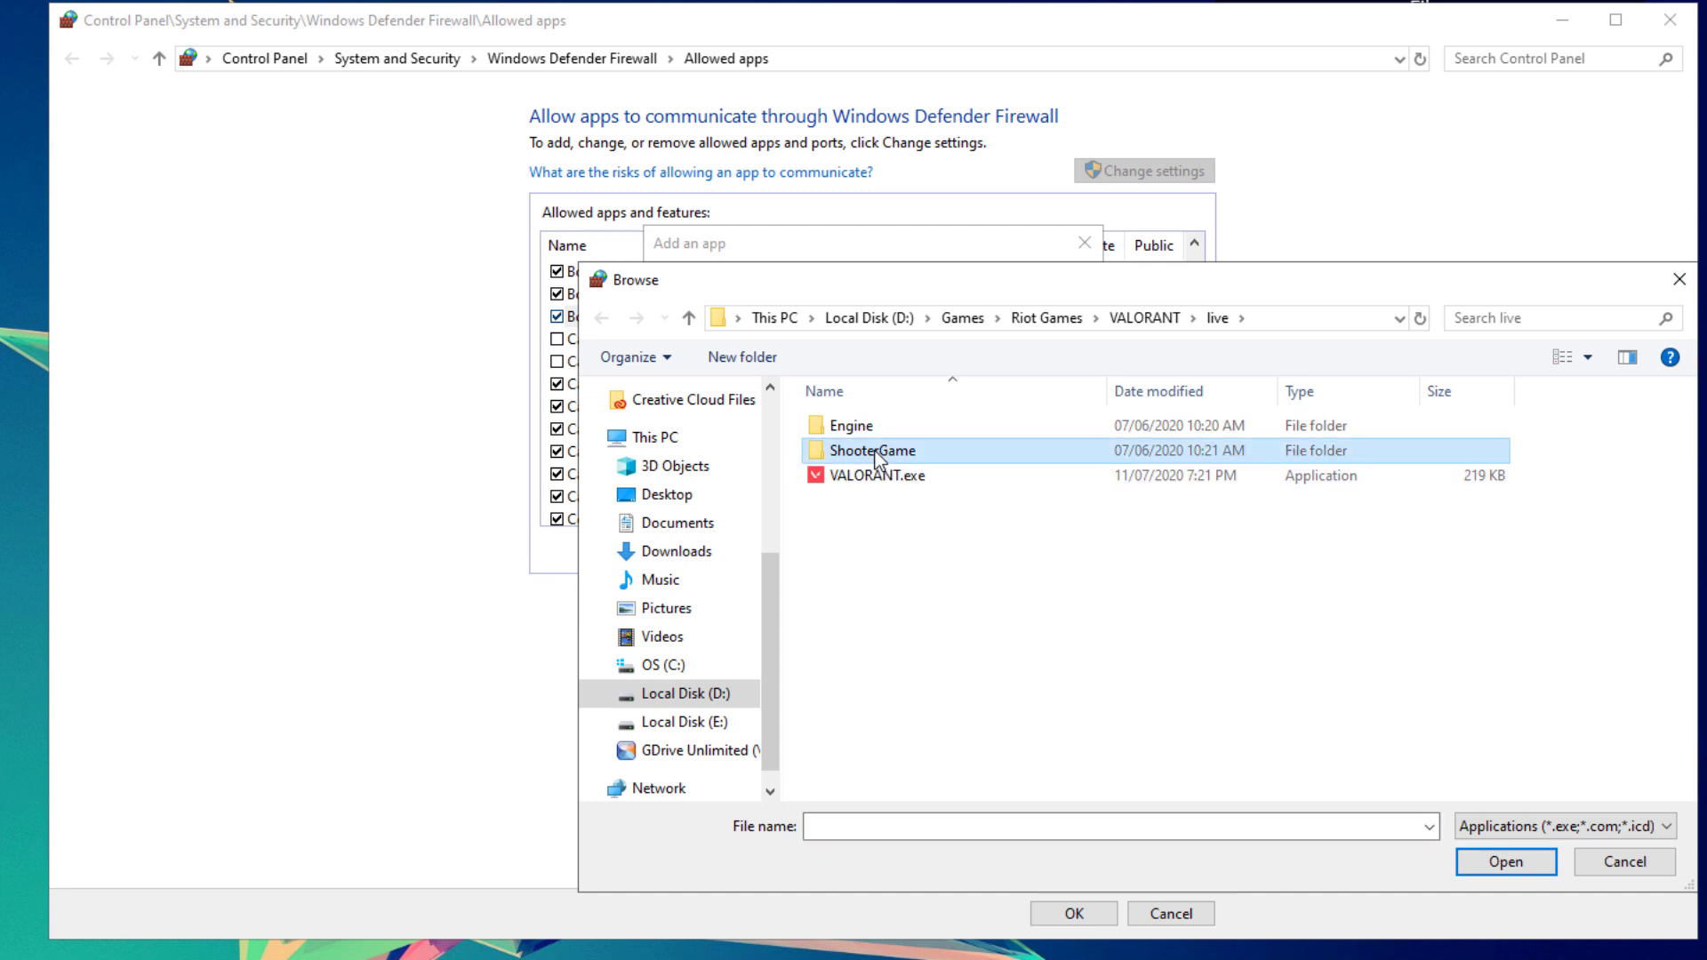
pyautogui.click(829, 432)
pyautogui.doubleClick(872, 430)
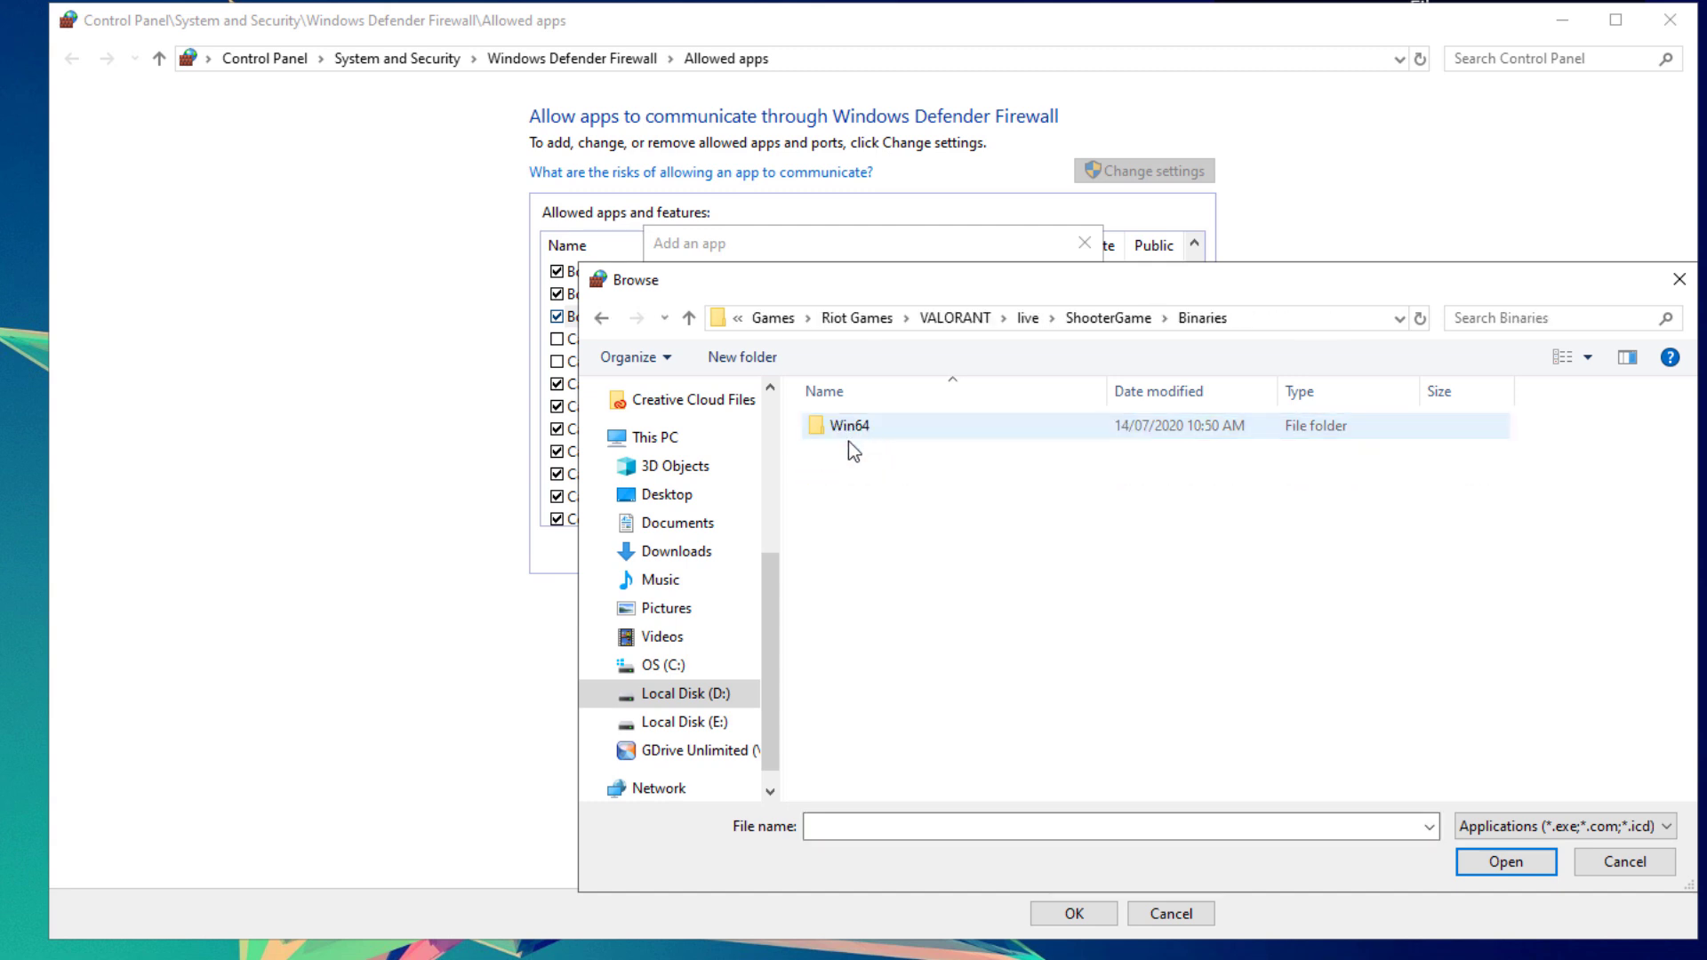
pyautogui.doubleClick(836, 428)
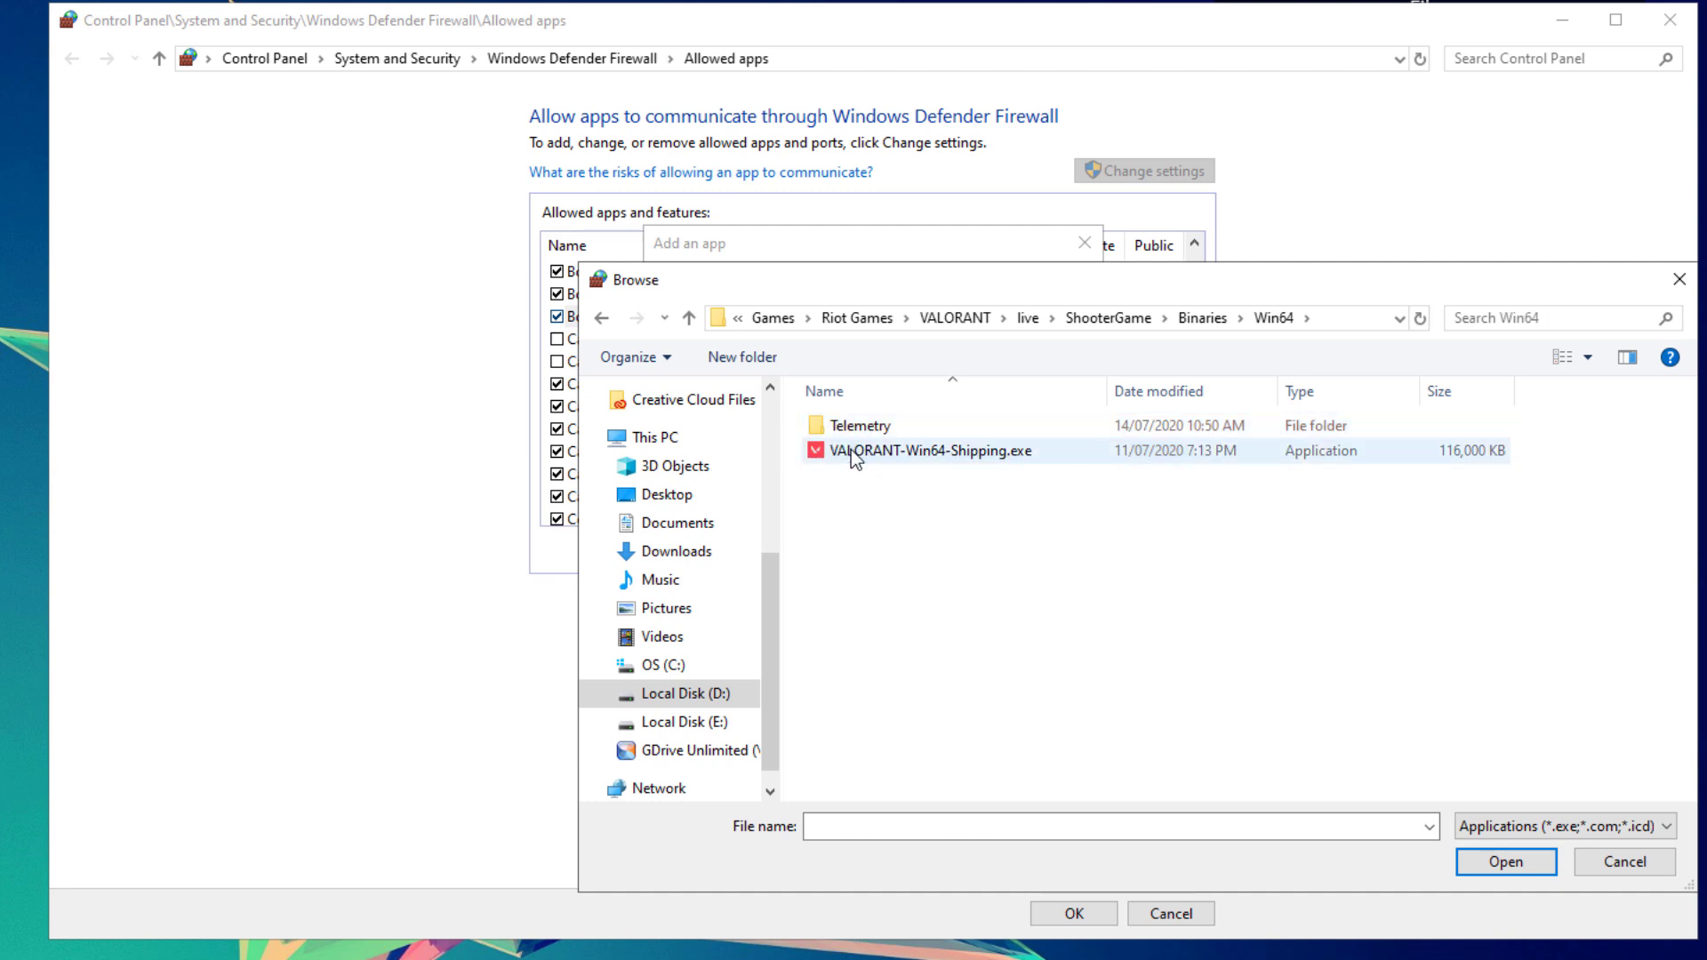
# Add VALORANT-Win64-Shipping.exe as VALORANT and tick it for Private networks
pyautogui.click(852, 452)
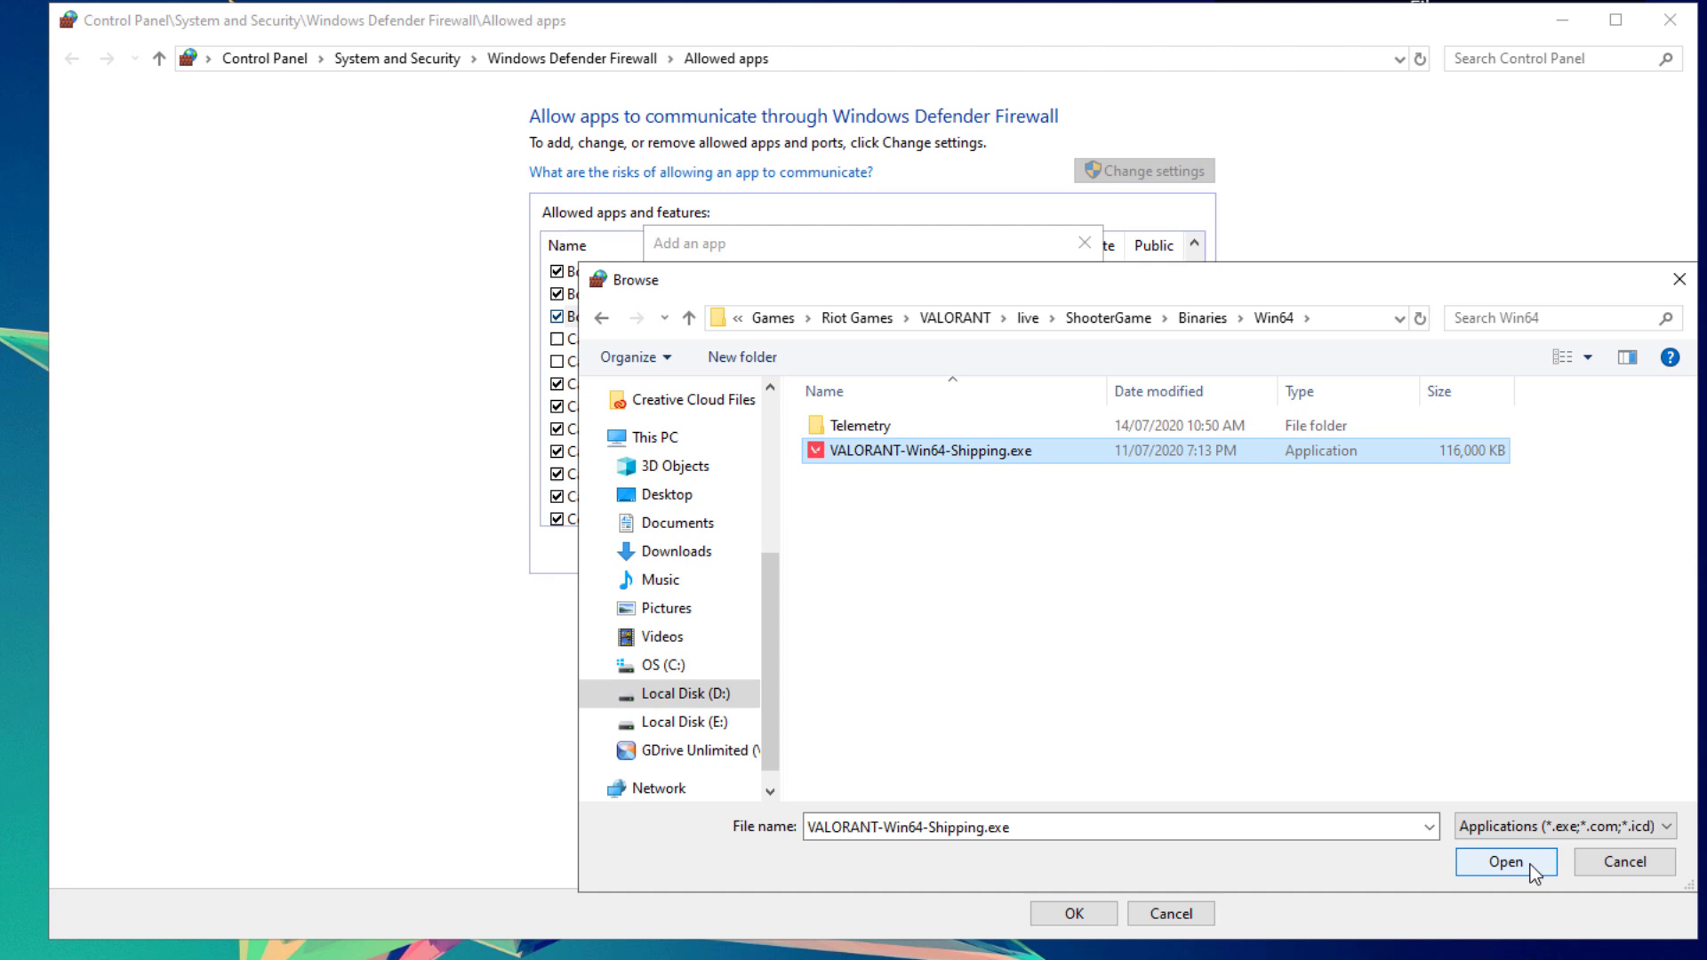
pyautogui.click(1506, 862)
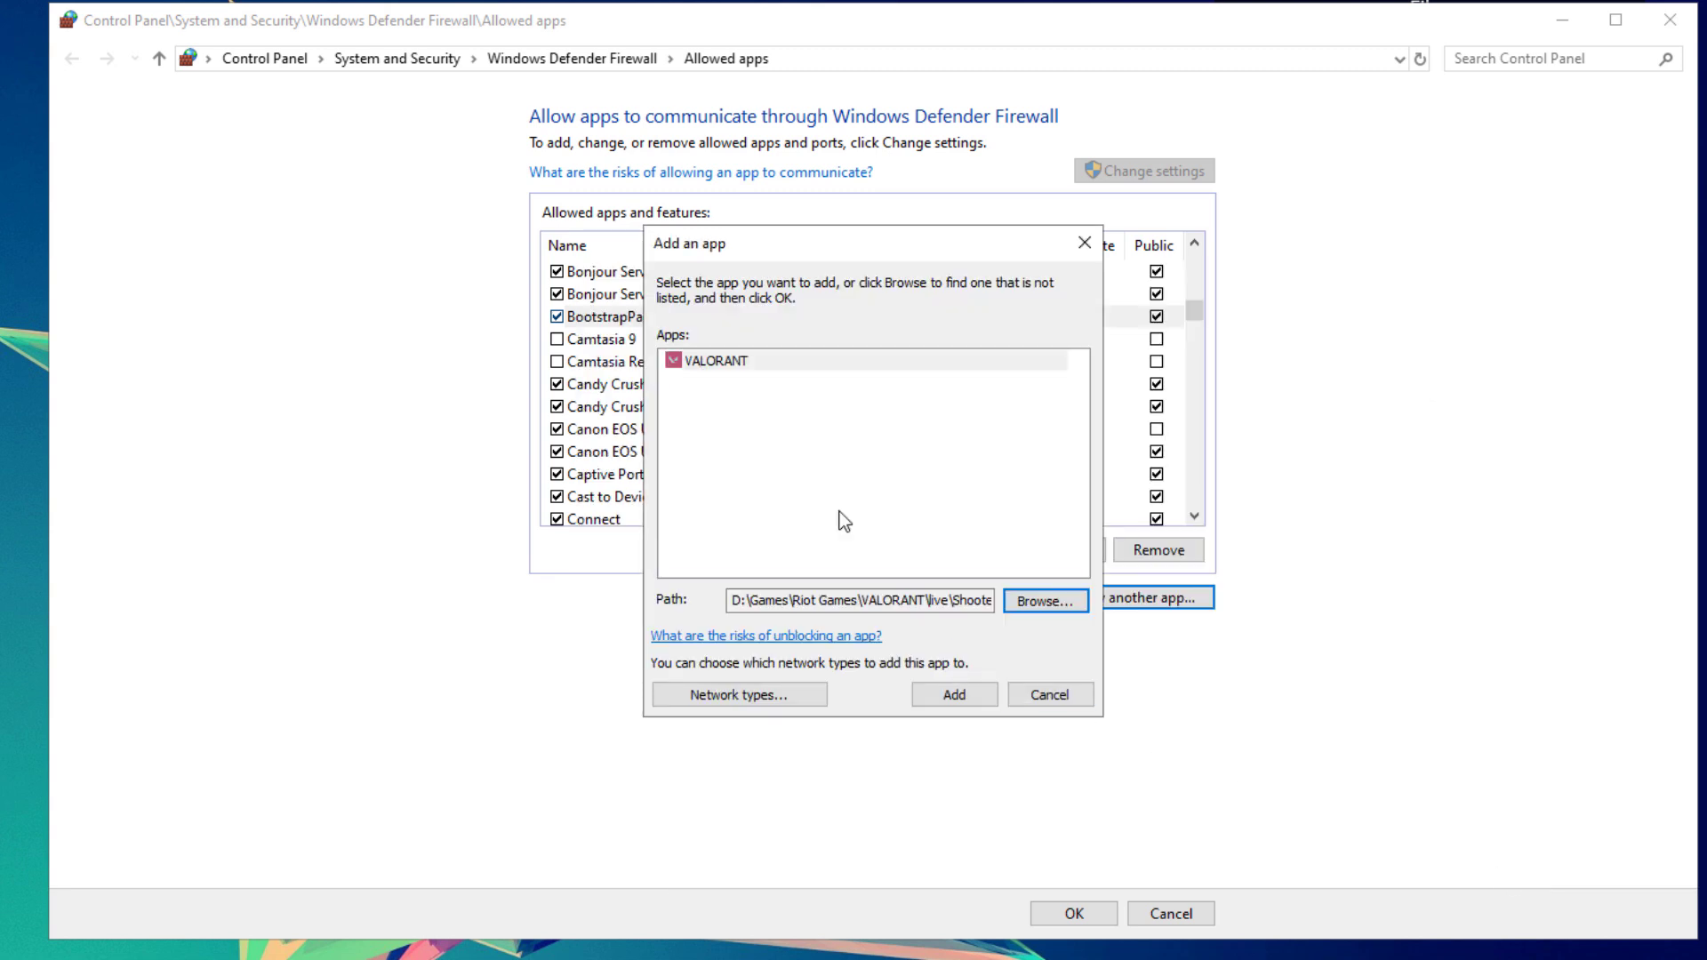
pyautogui.click(962, 702)
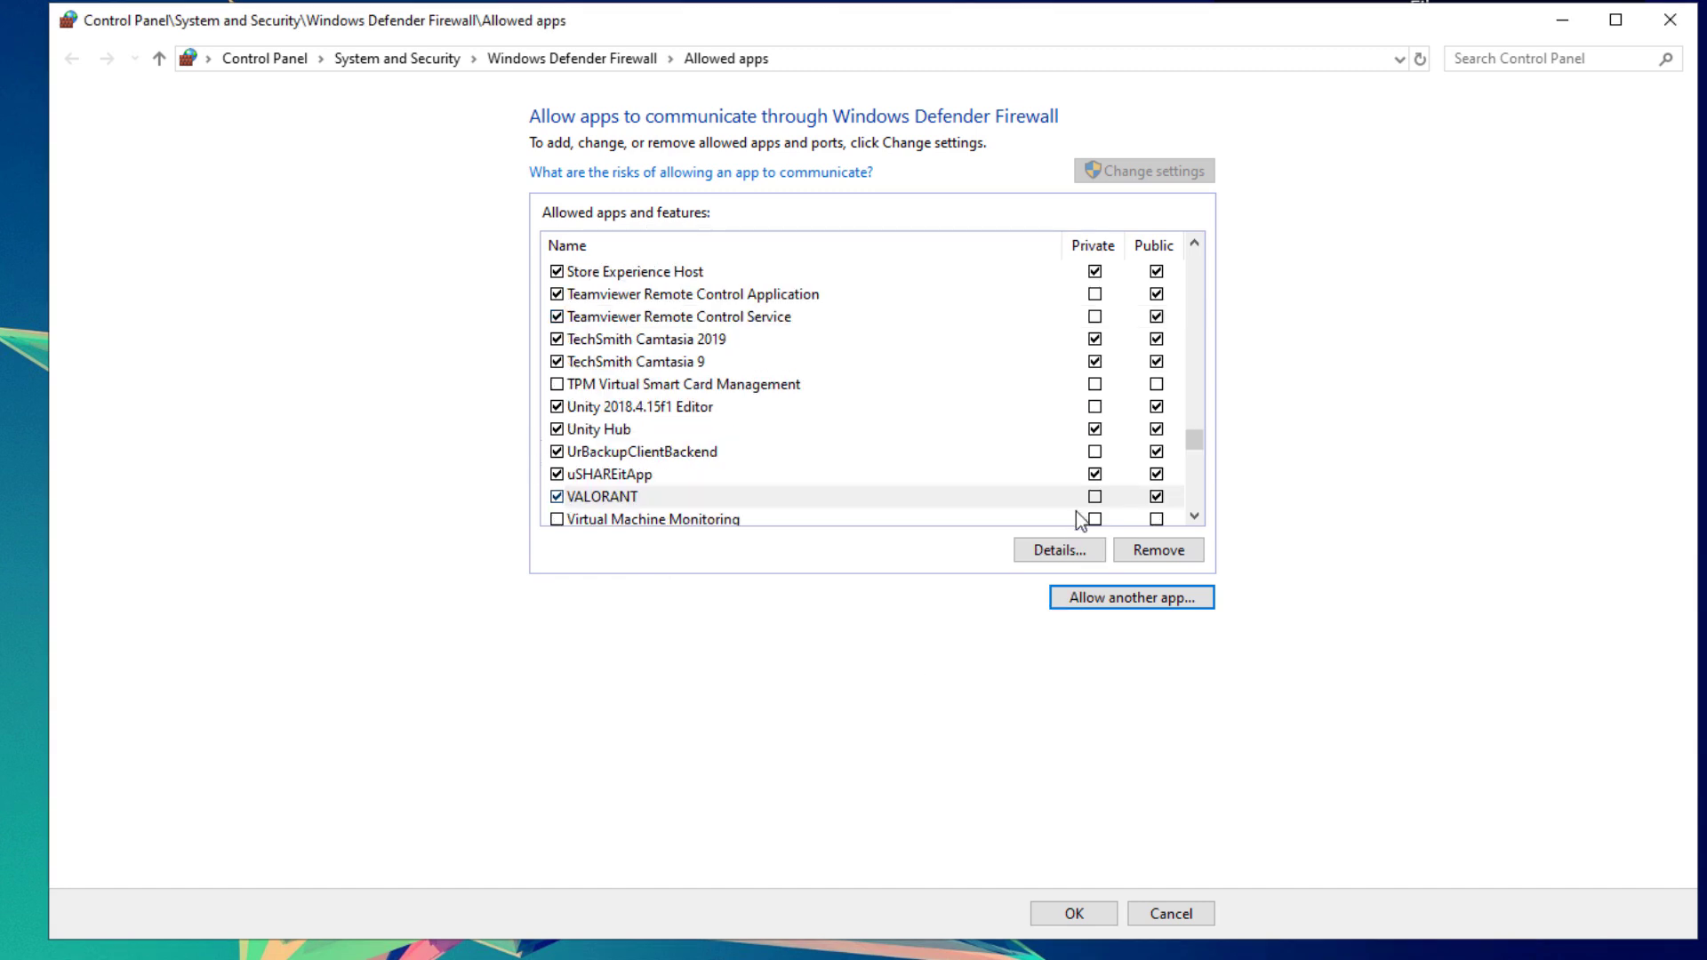
pyautogui.click(1092, 498)
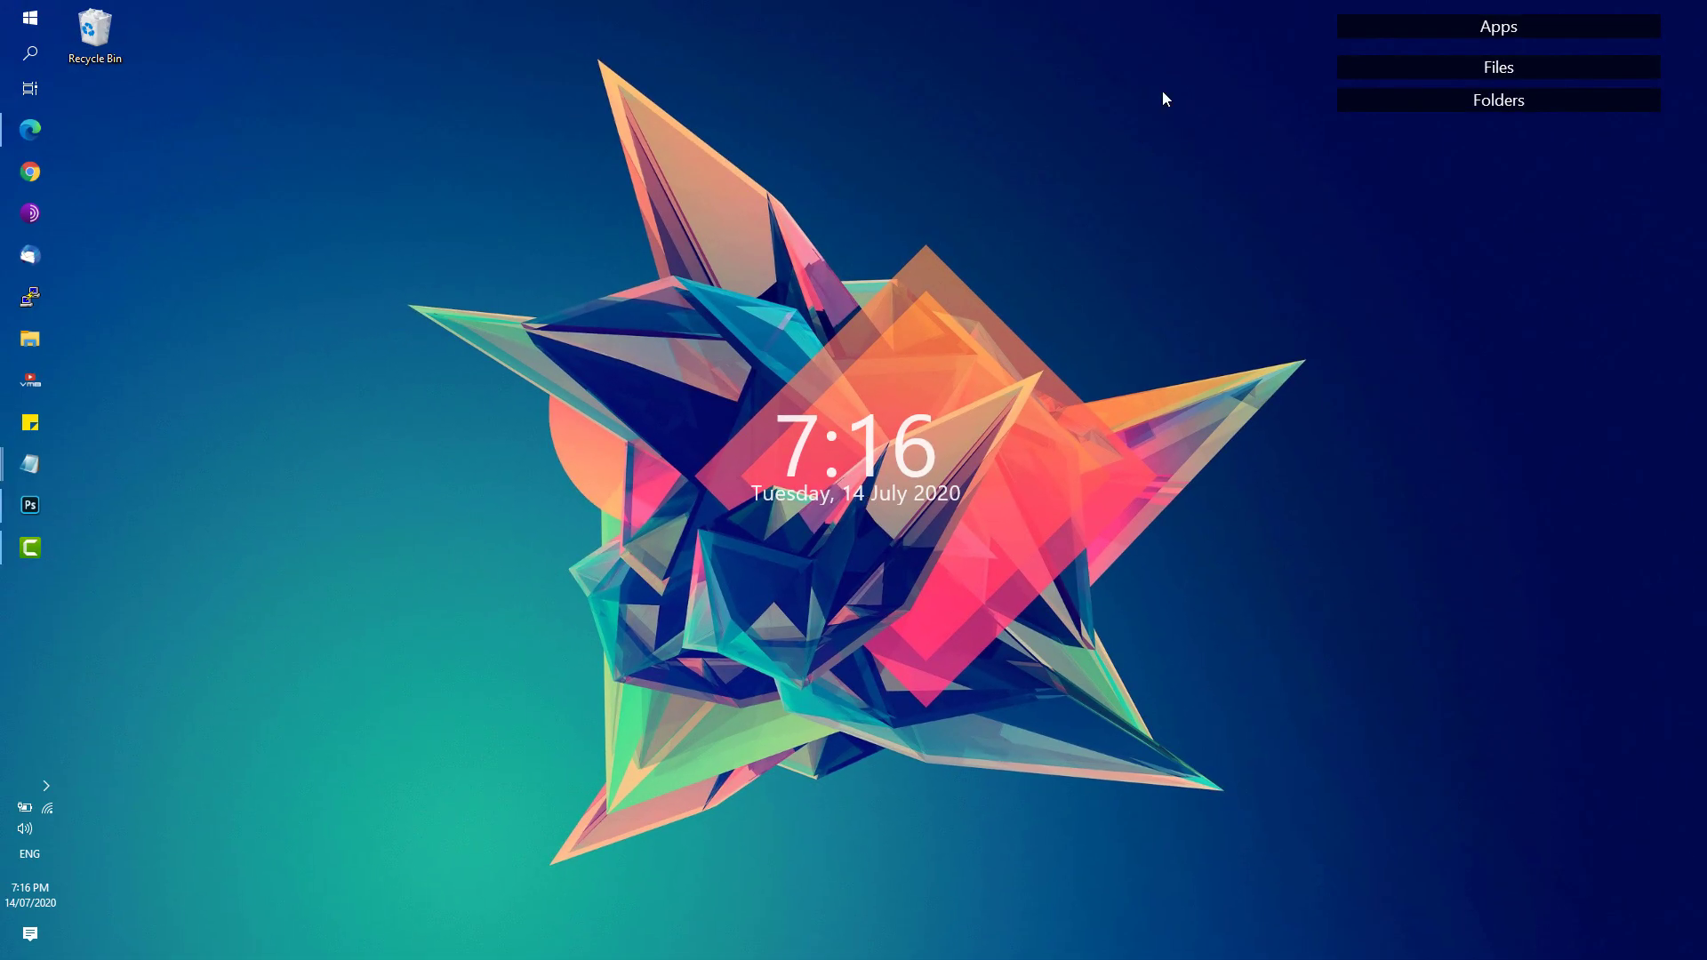
# Open Network Connections from the tray's Network & Internet settings and bring up the Wi-Fi adapter's options
pyautogui.moveTo(1349, 32)
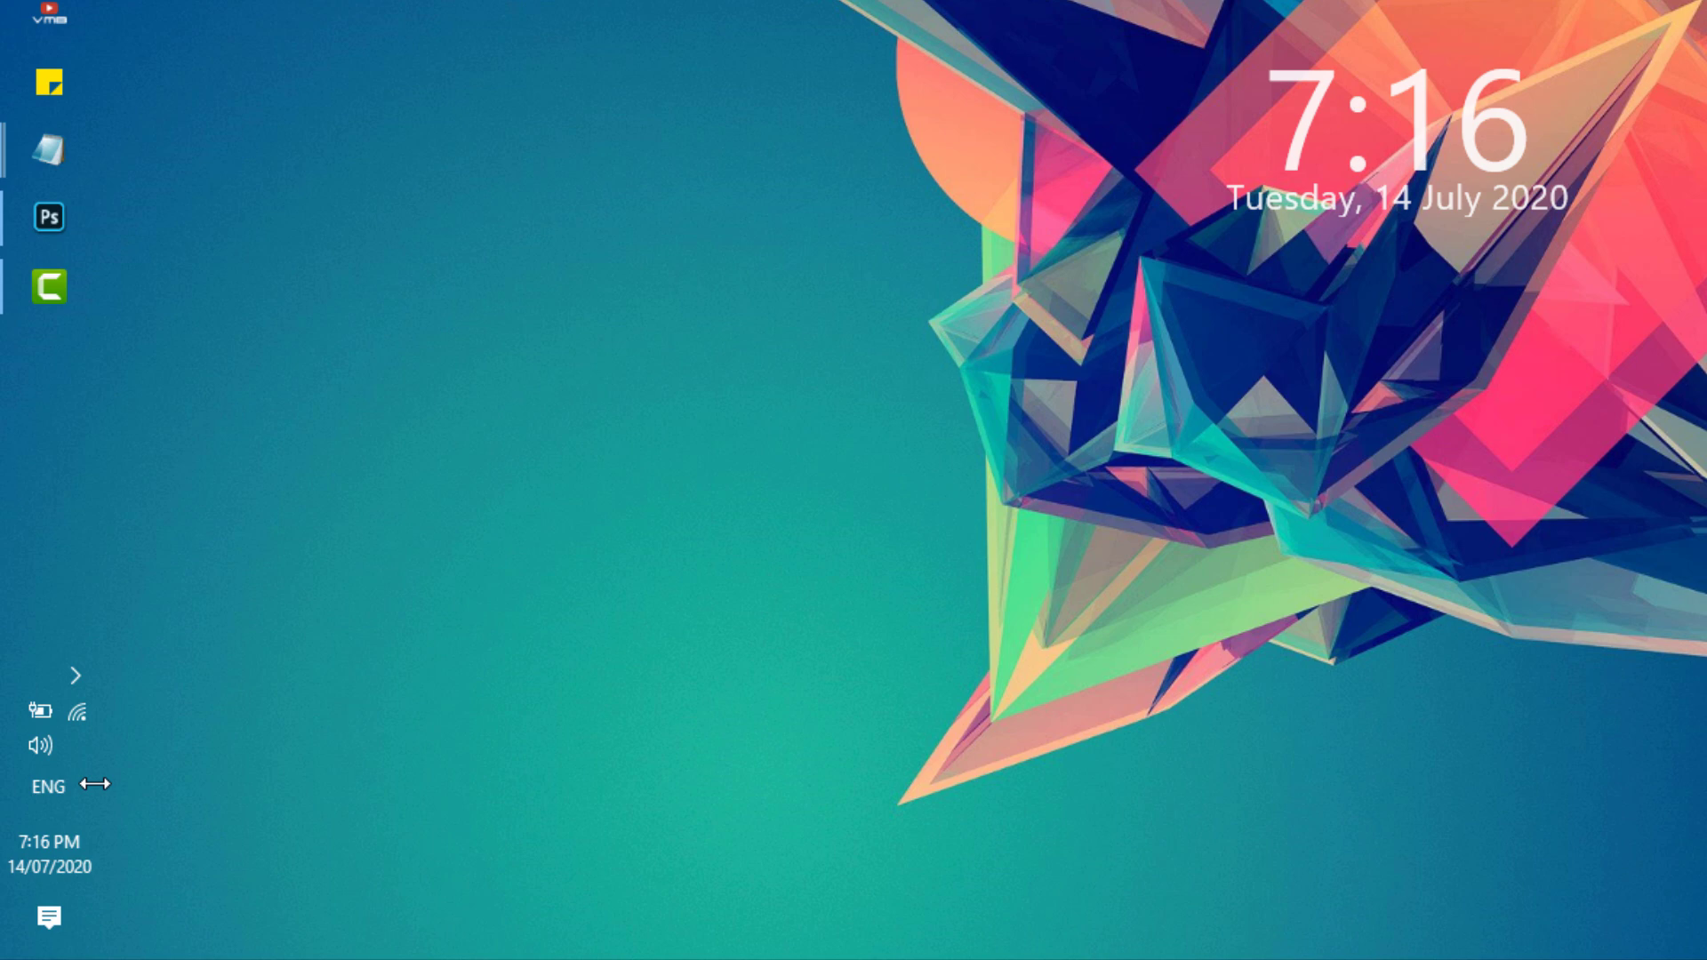
pyautogui.rightClick(77, 722)
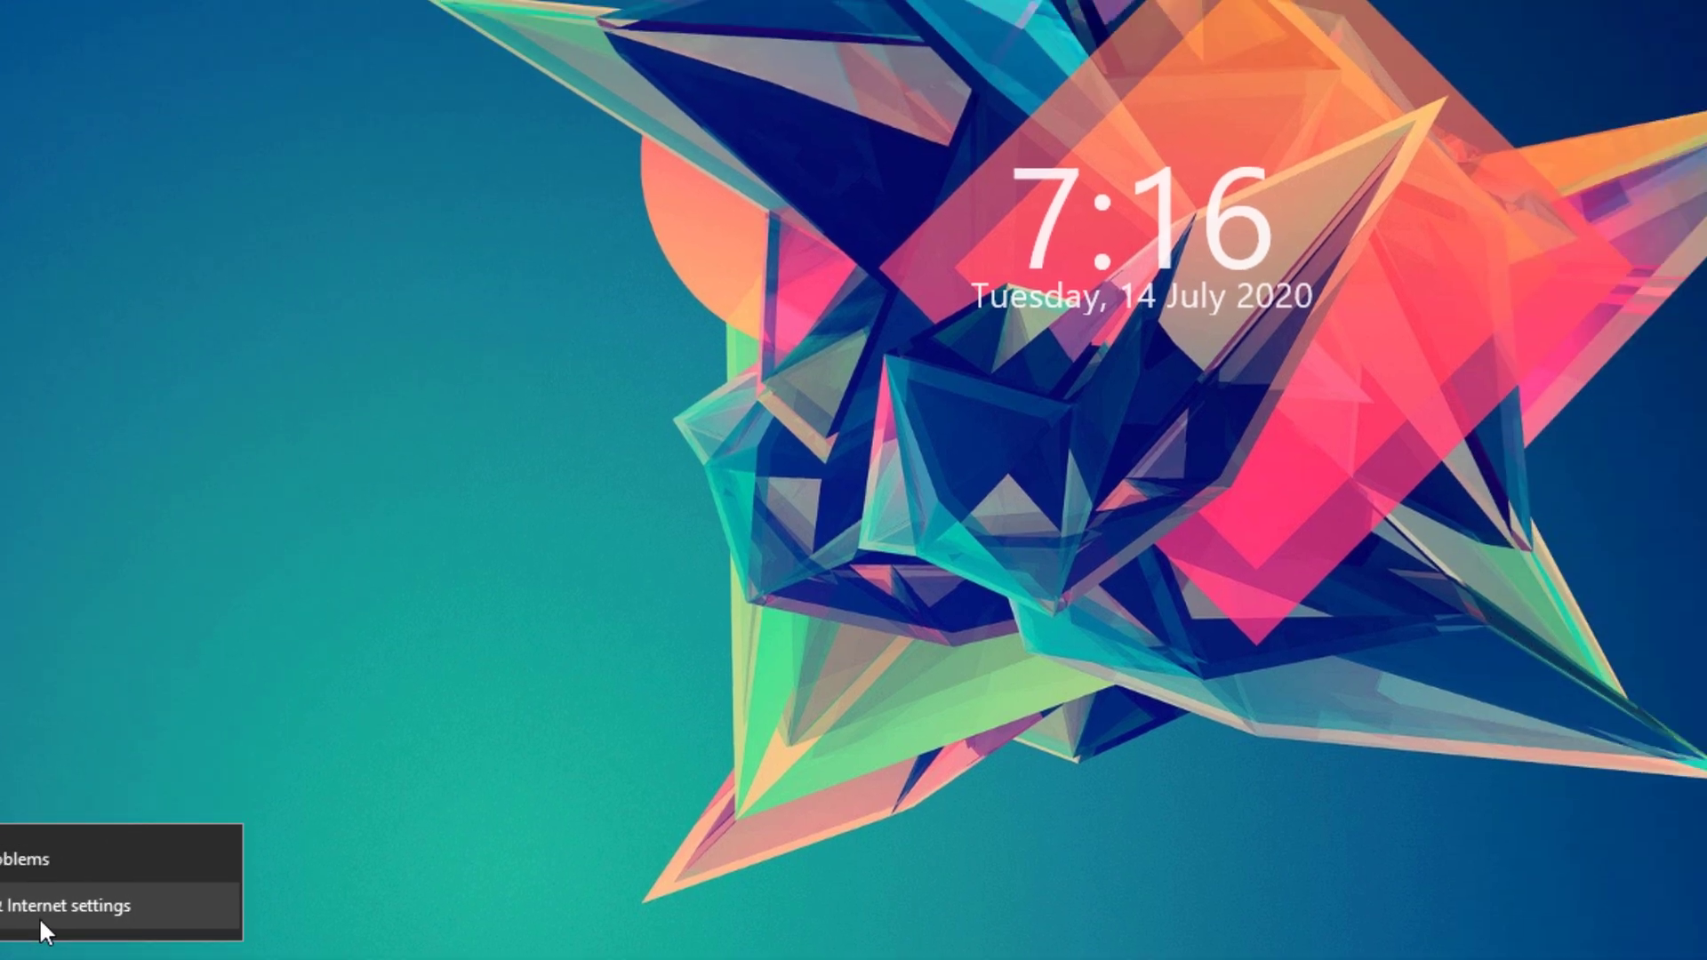
pyautogui.click(244, 810)
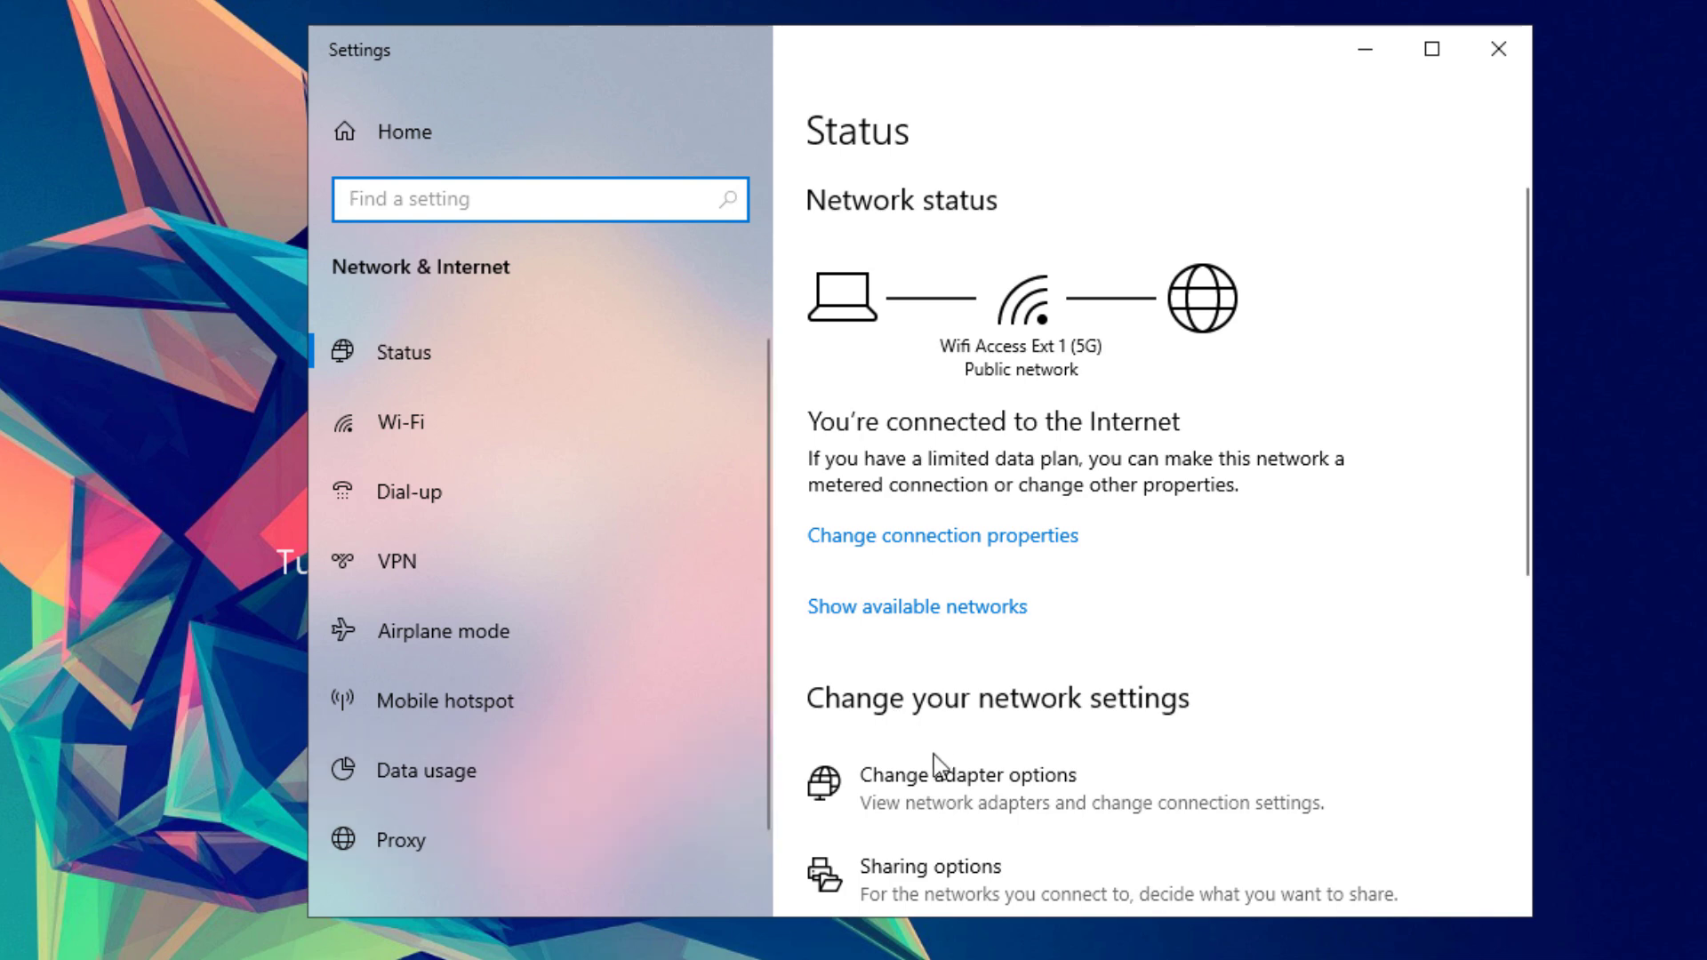
pyautogui.click(935, 777)
pyautogui.click(663, 66)
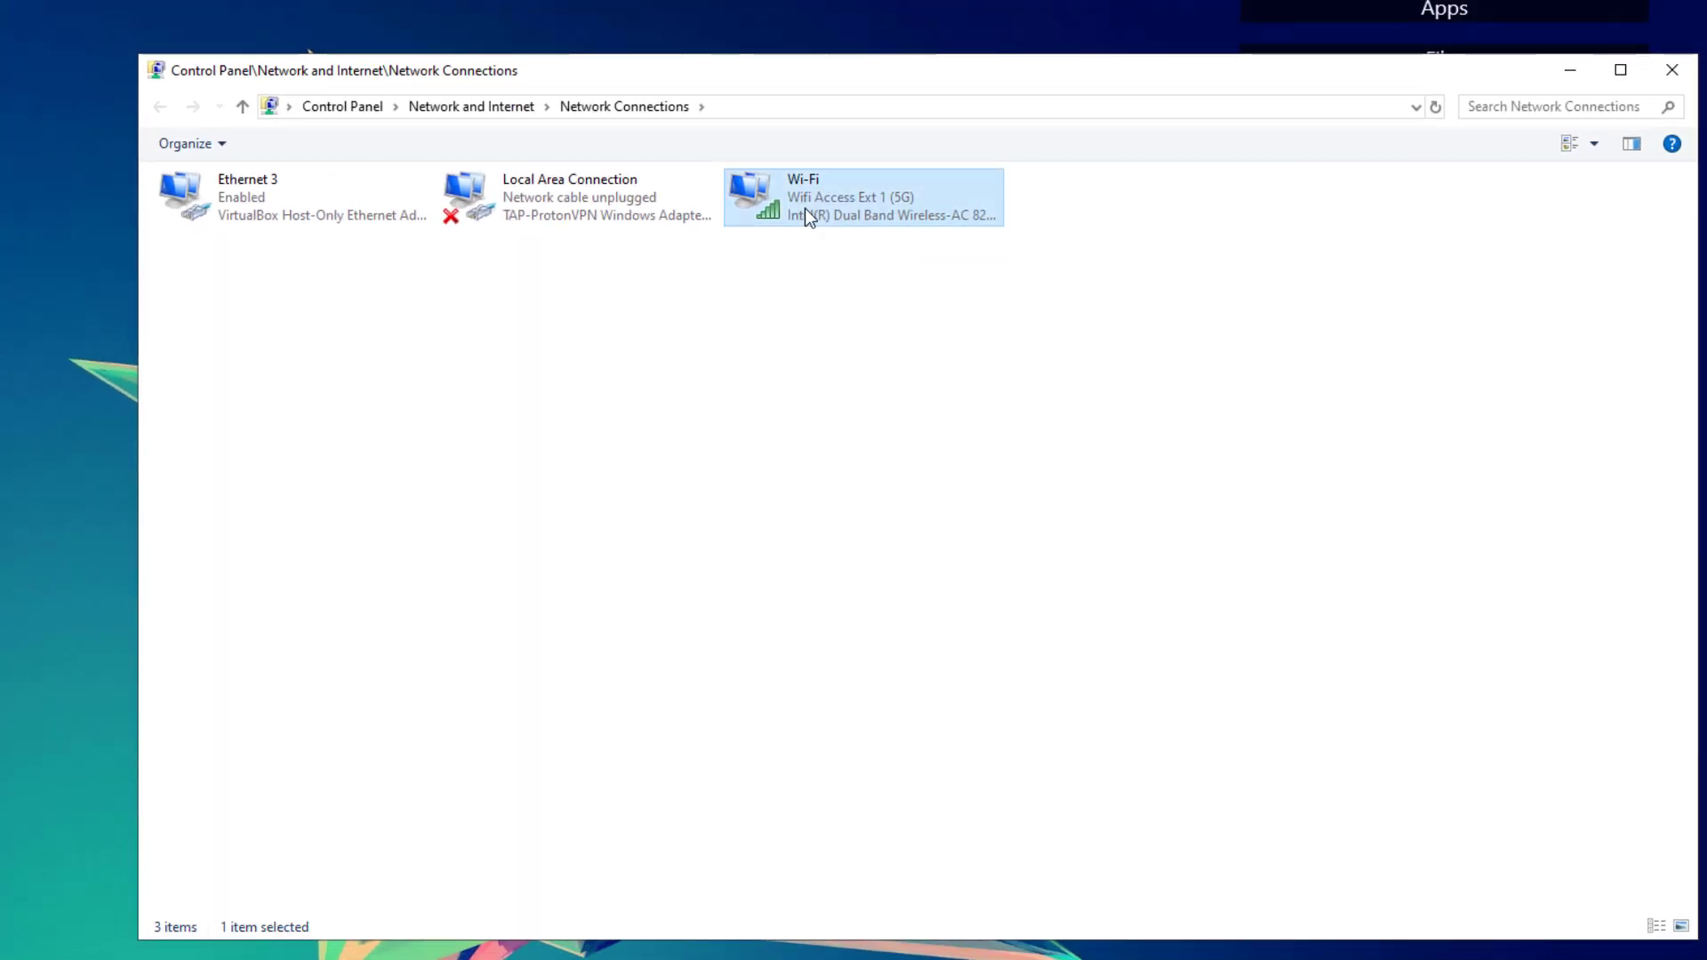
pyautogui.rightClick(809, 217)
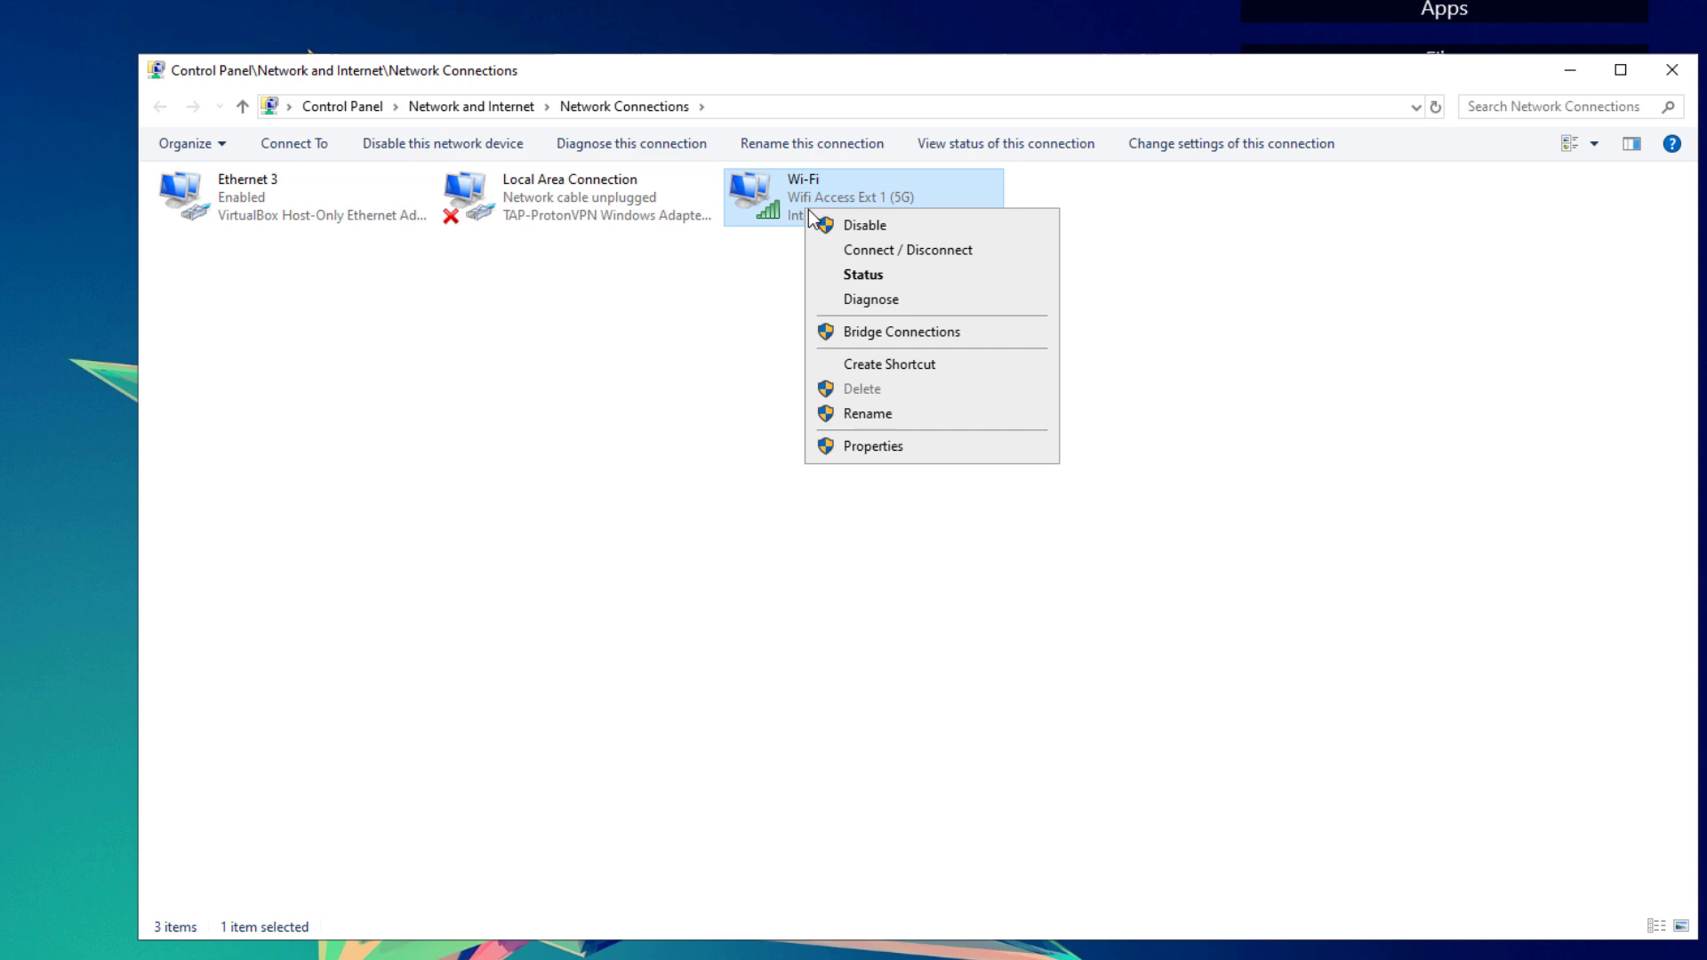
# Enter DNS servers 1.1.1.1 and 8.8.4.4 in the Wi-Fi adapter's TCP/IPv4 properties and close Network Connections
pyautogui.click(876, 447)
pyautogui.click(268, 441)
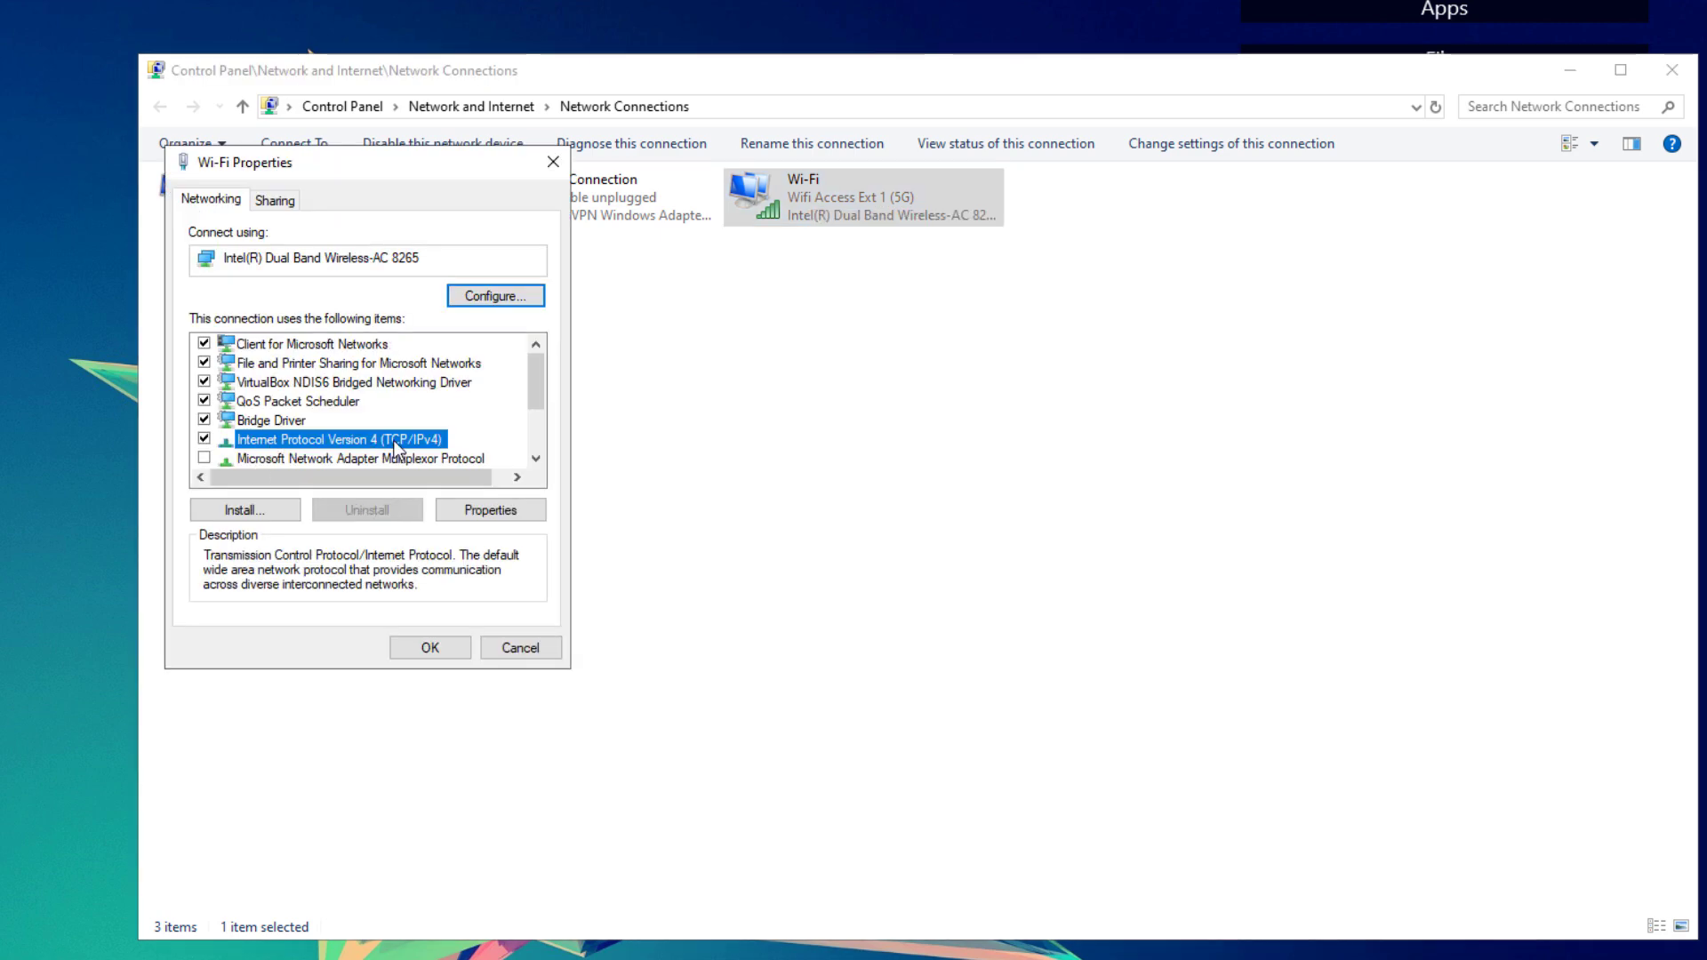
pyautogui.click(507, 514)
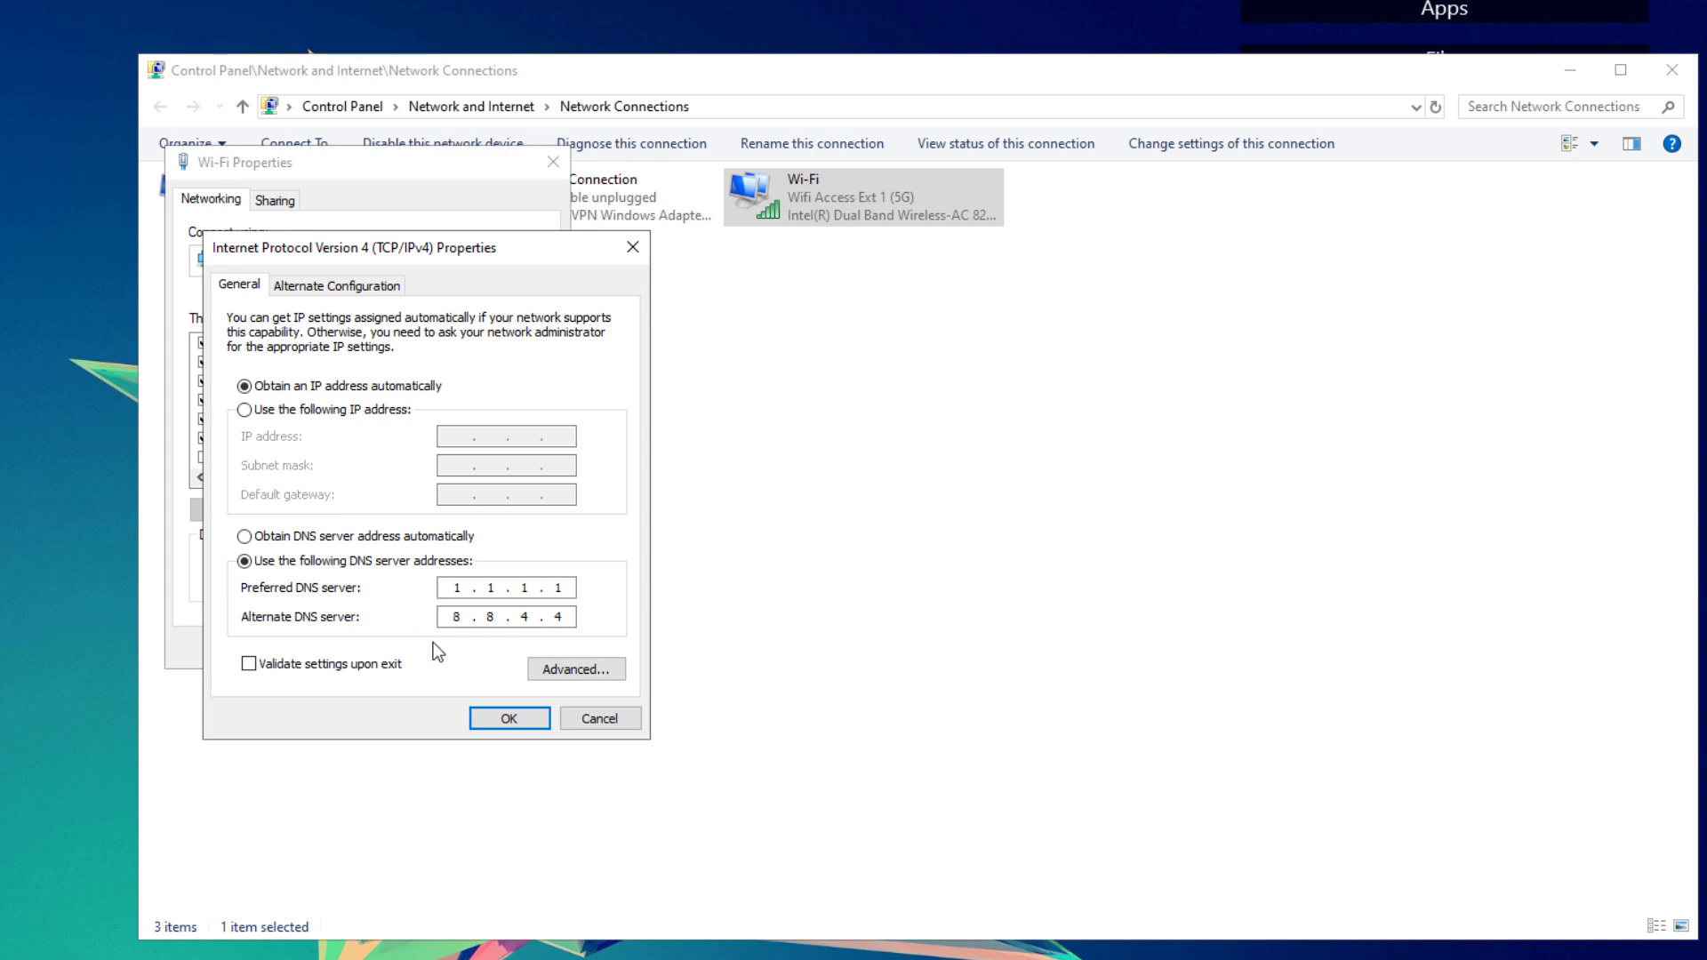
pyautogui.click(487, 718)
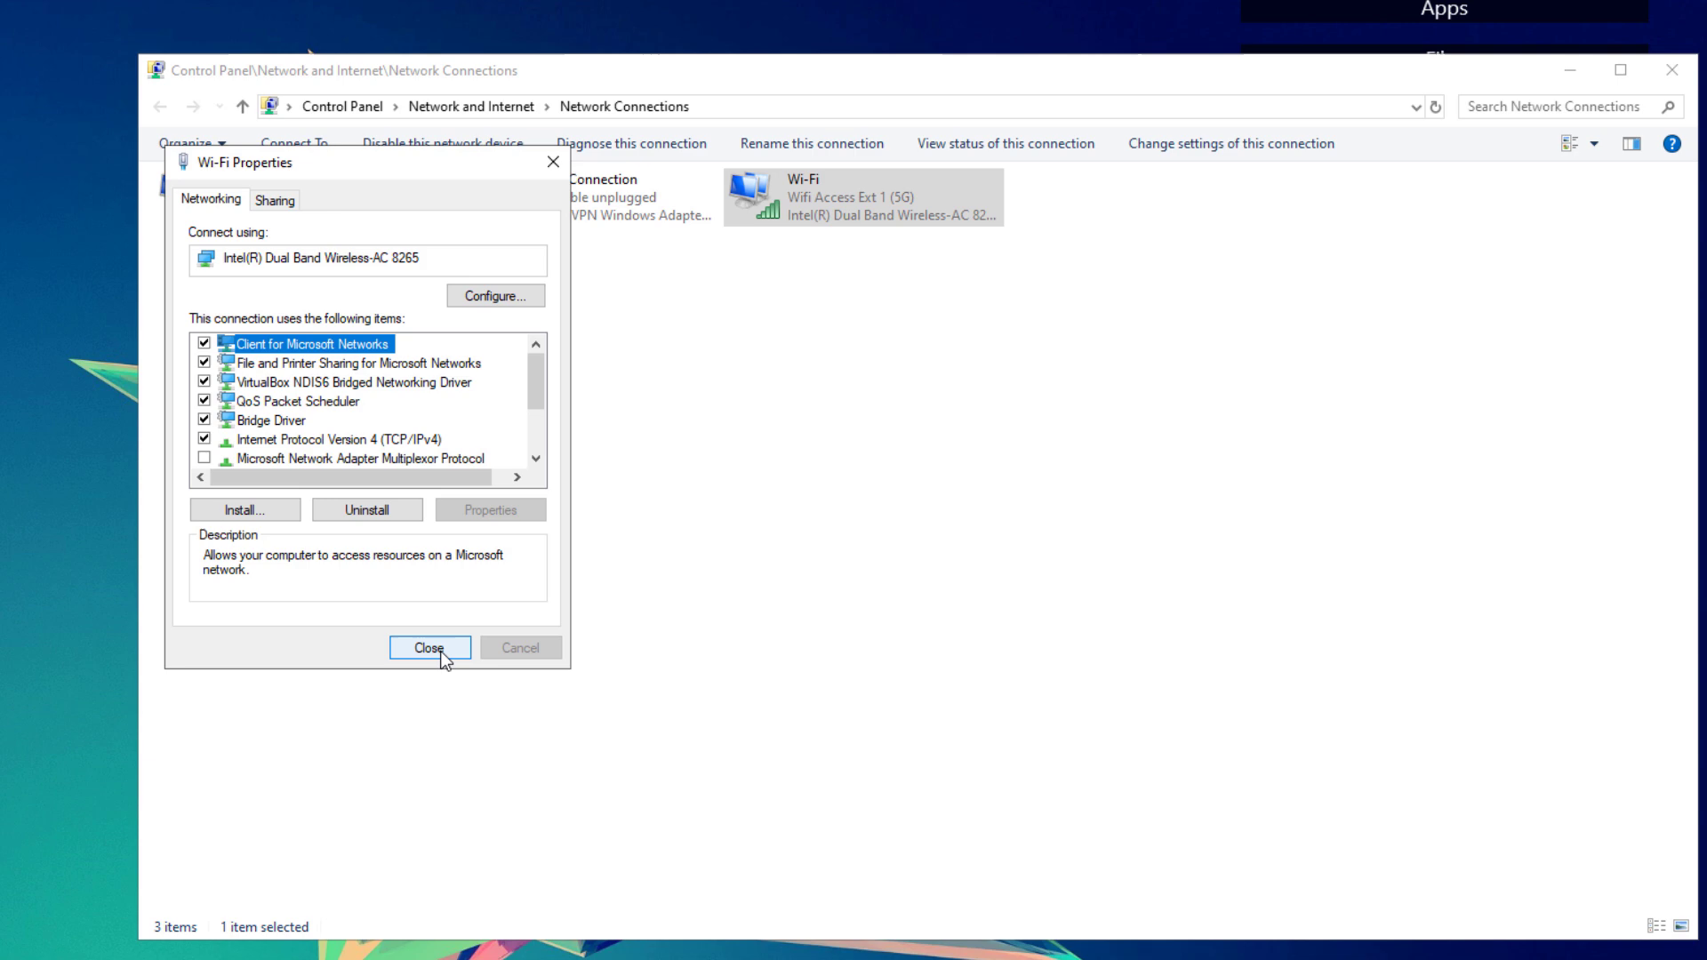
pyautogui.click(442, 656)
pyautogui.click(1672, 70)
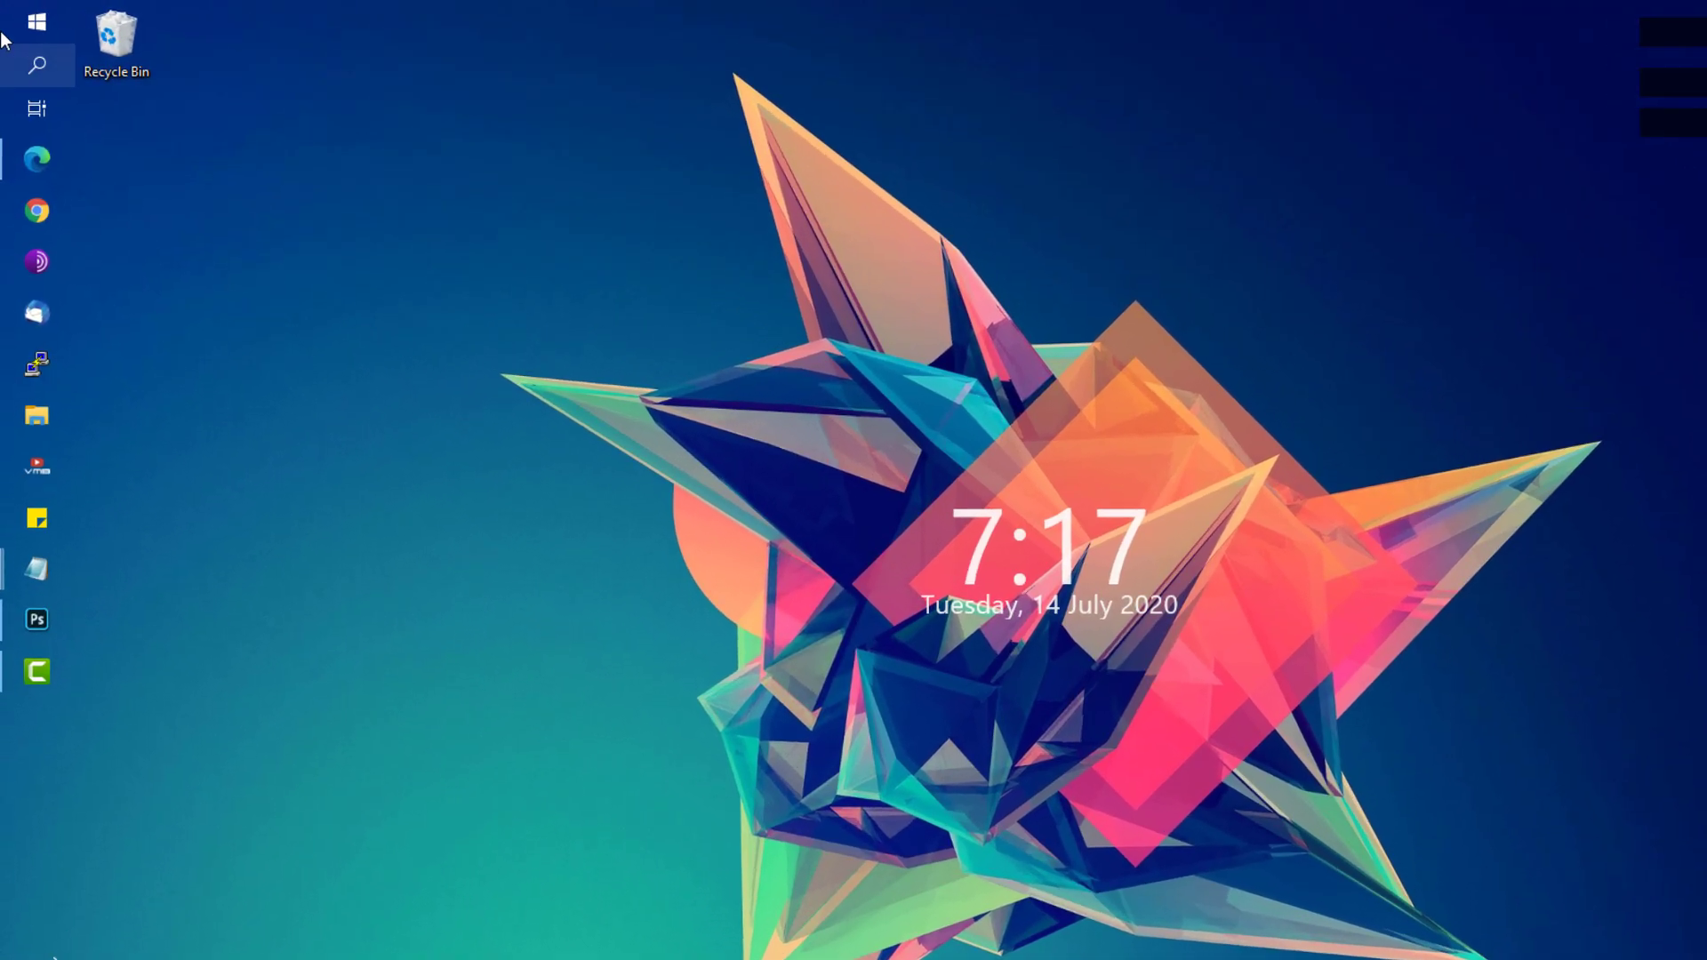
# Run ipconfig /flushdns in a Command Prompt launched as administrator
pyautogui.click(4, 33)
pyautogui.write('comm')
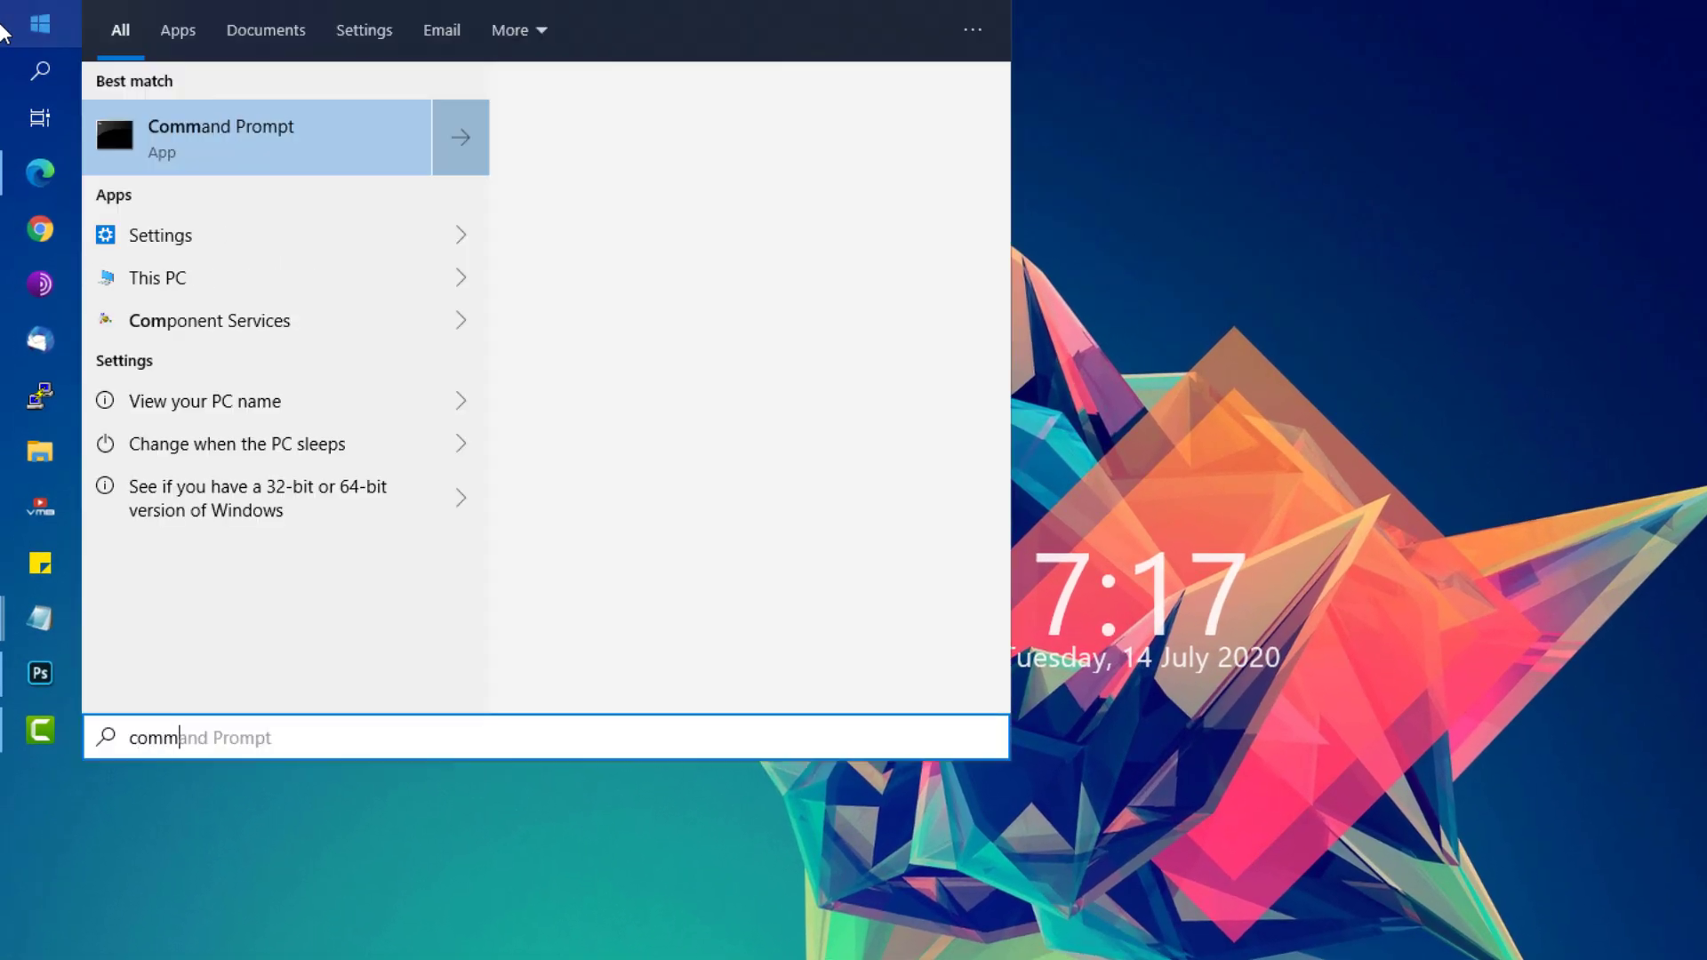
pyautogui.write('and prompt')
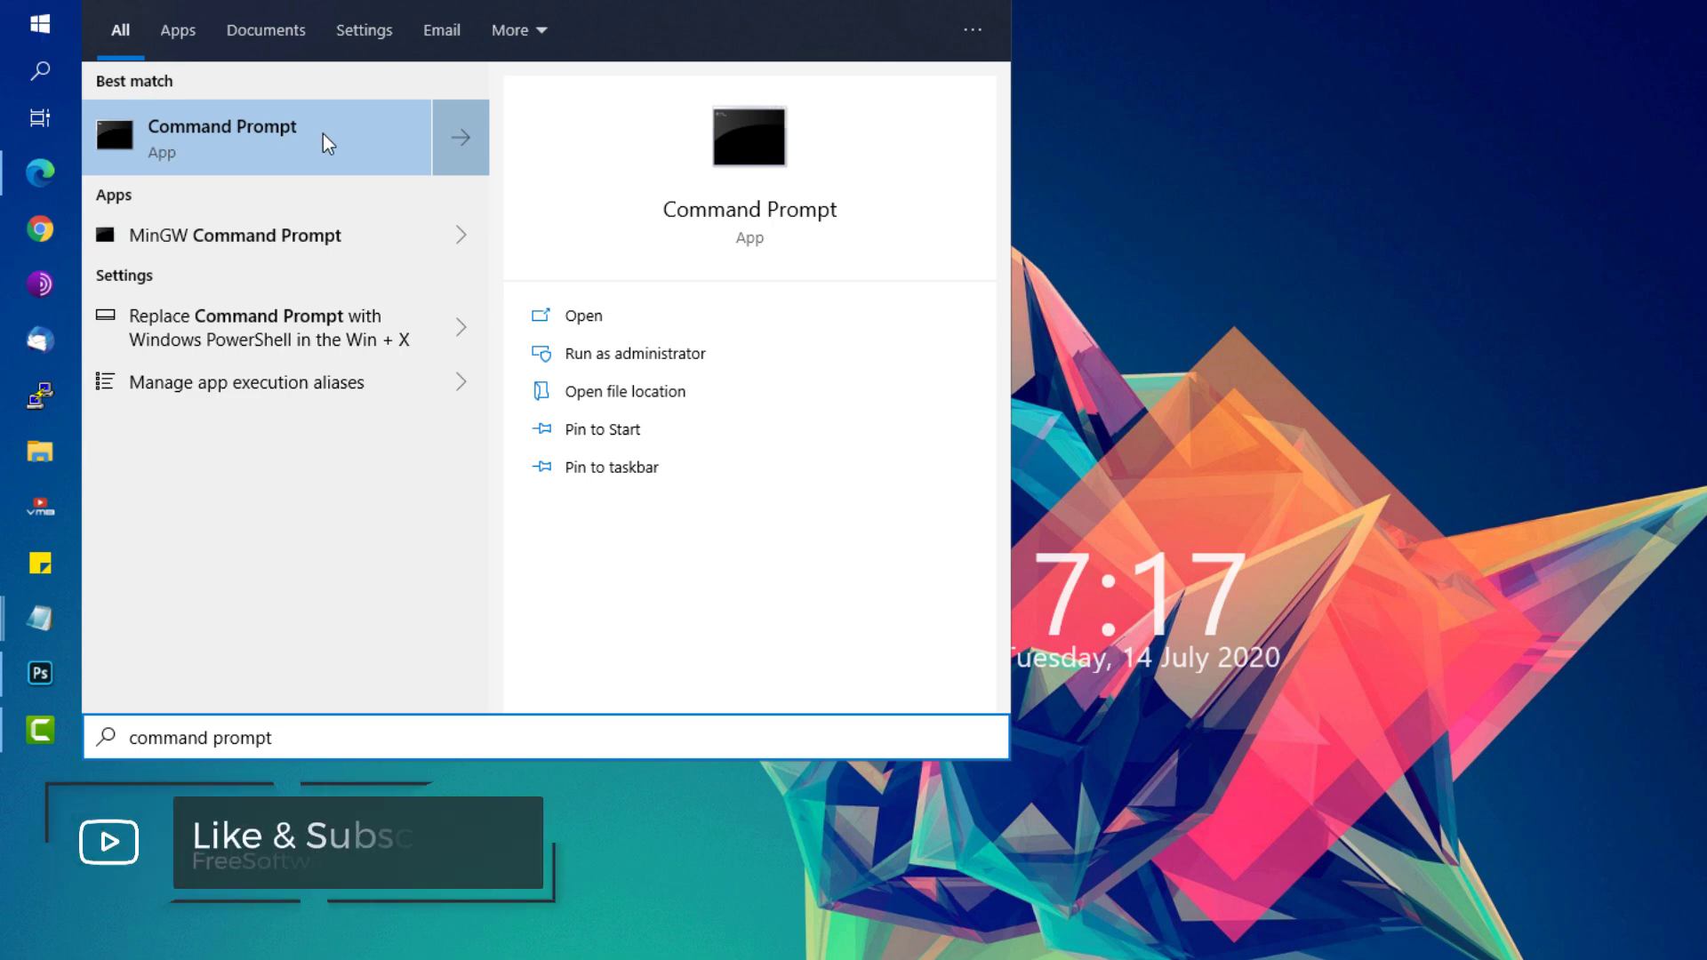
pyautogui.click(340, 152)
pyautogui.rightClick(341, 156)
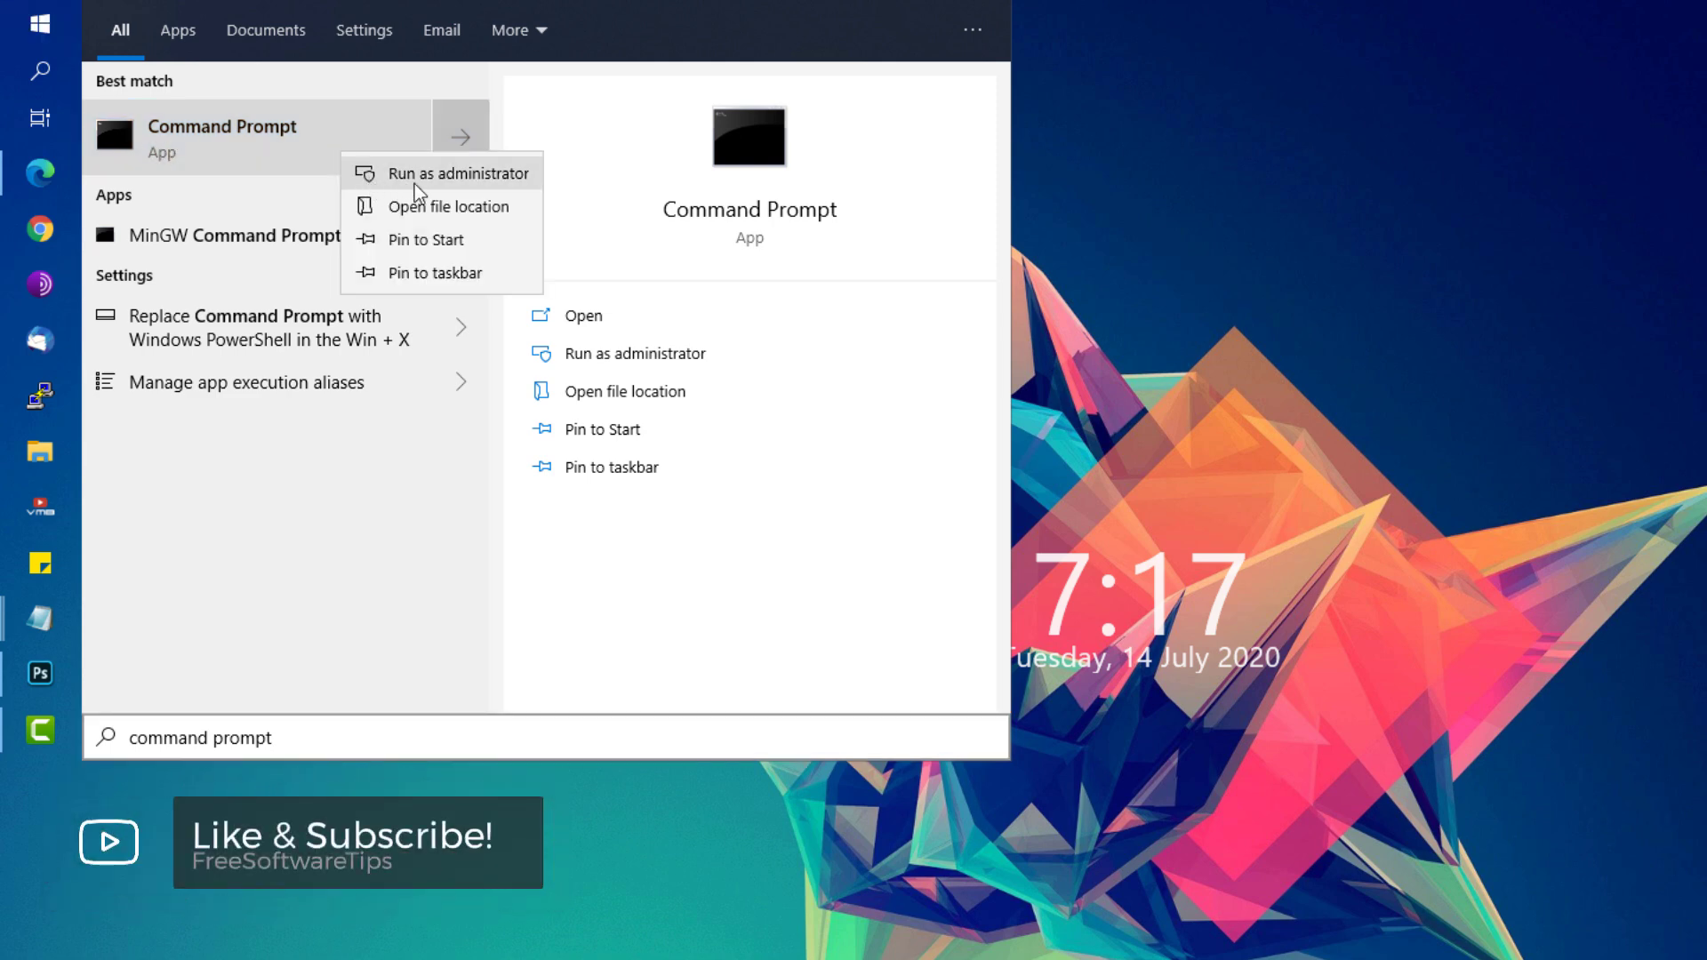
pyautogui.click(439, 179)
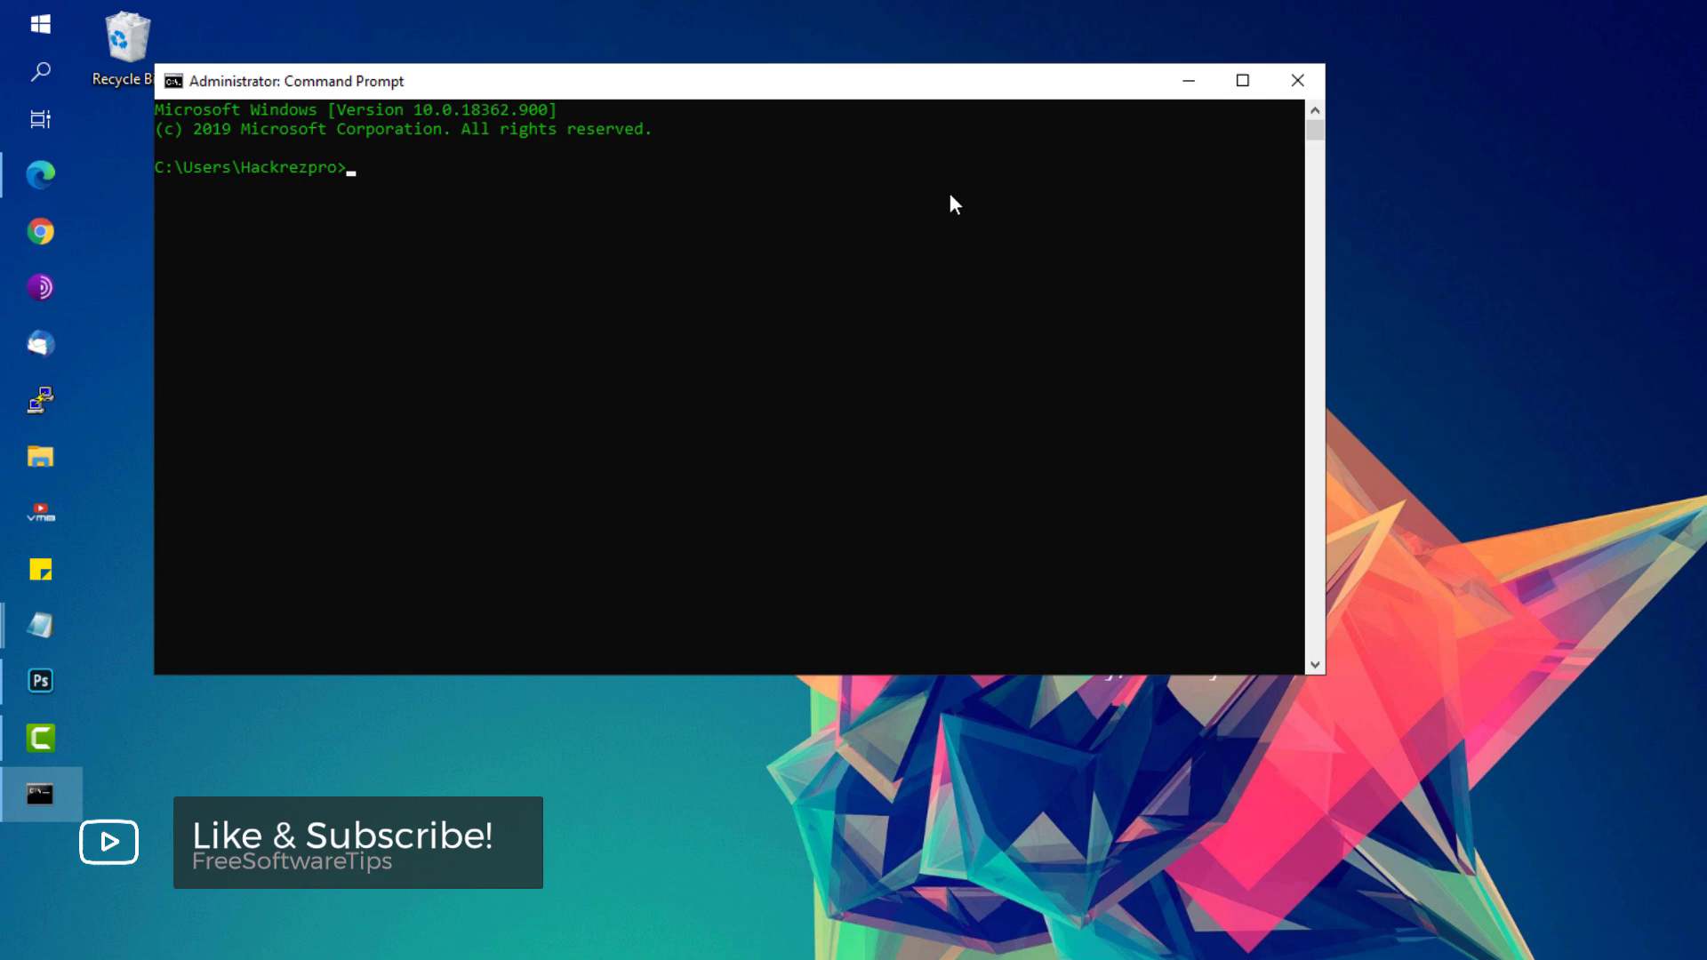
pyautogui.write('ipconfig')
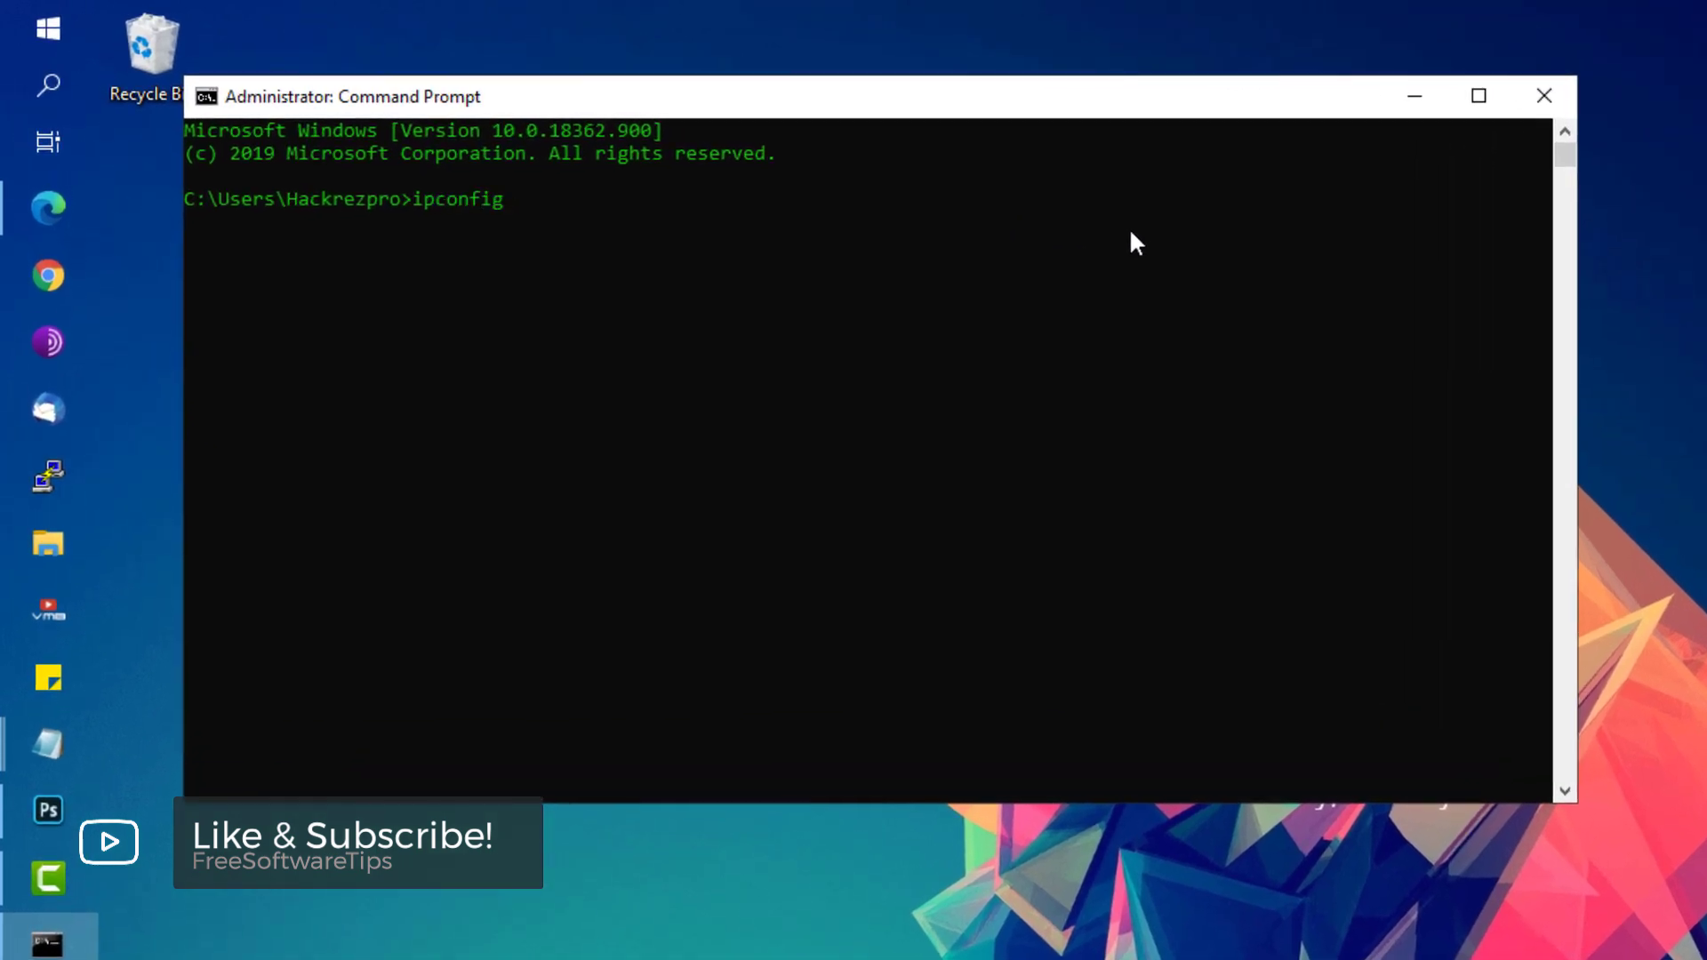
pyautogui.write(' /flushdns')
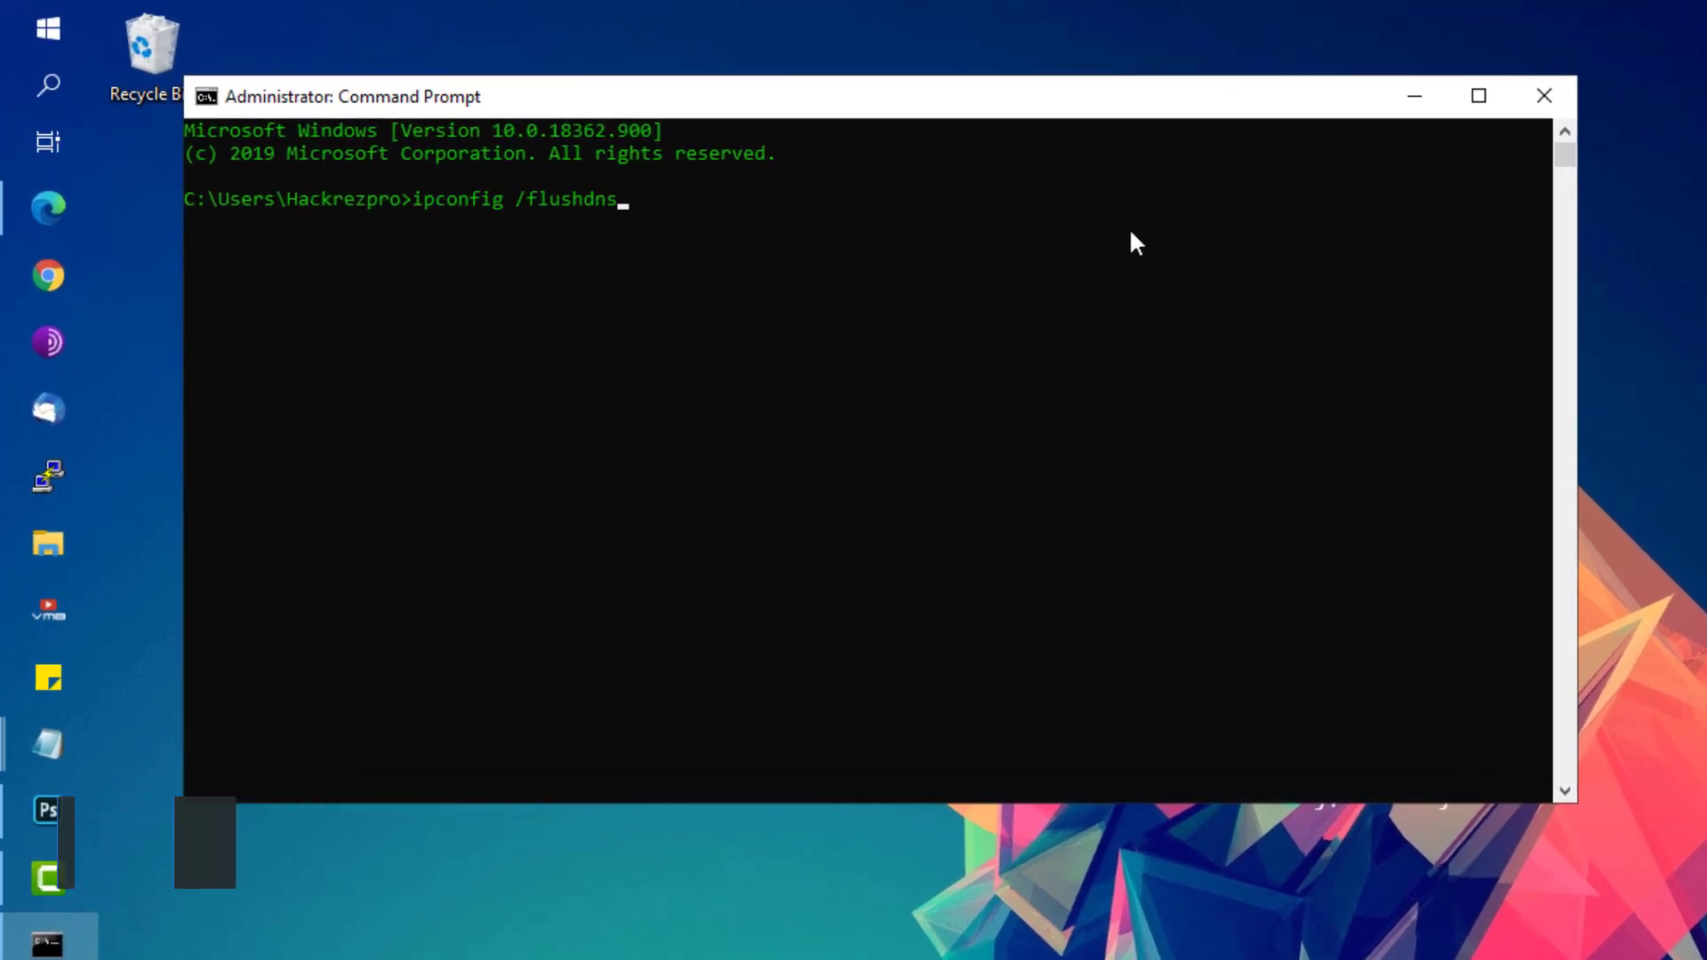
pyautogui.press('Return')
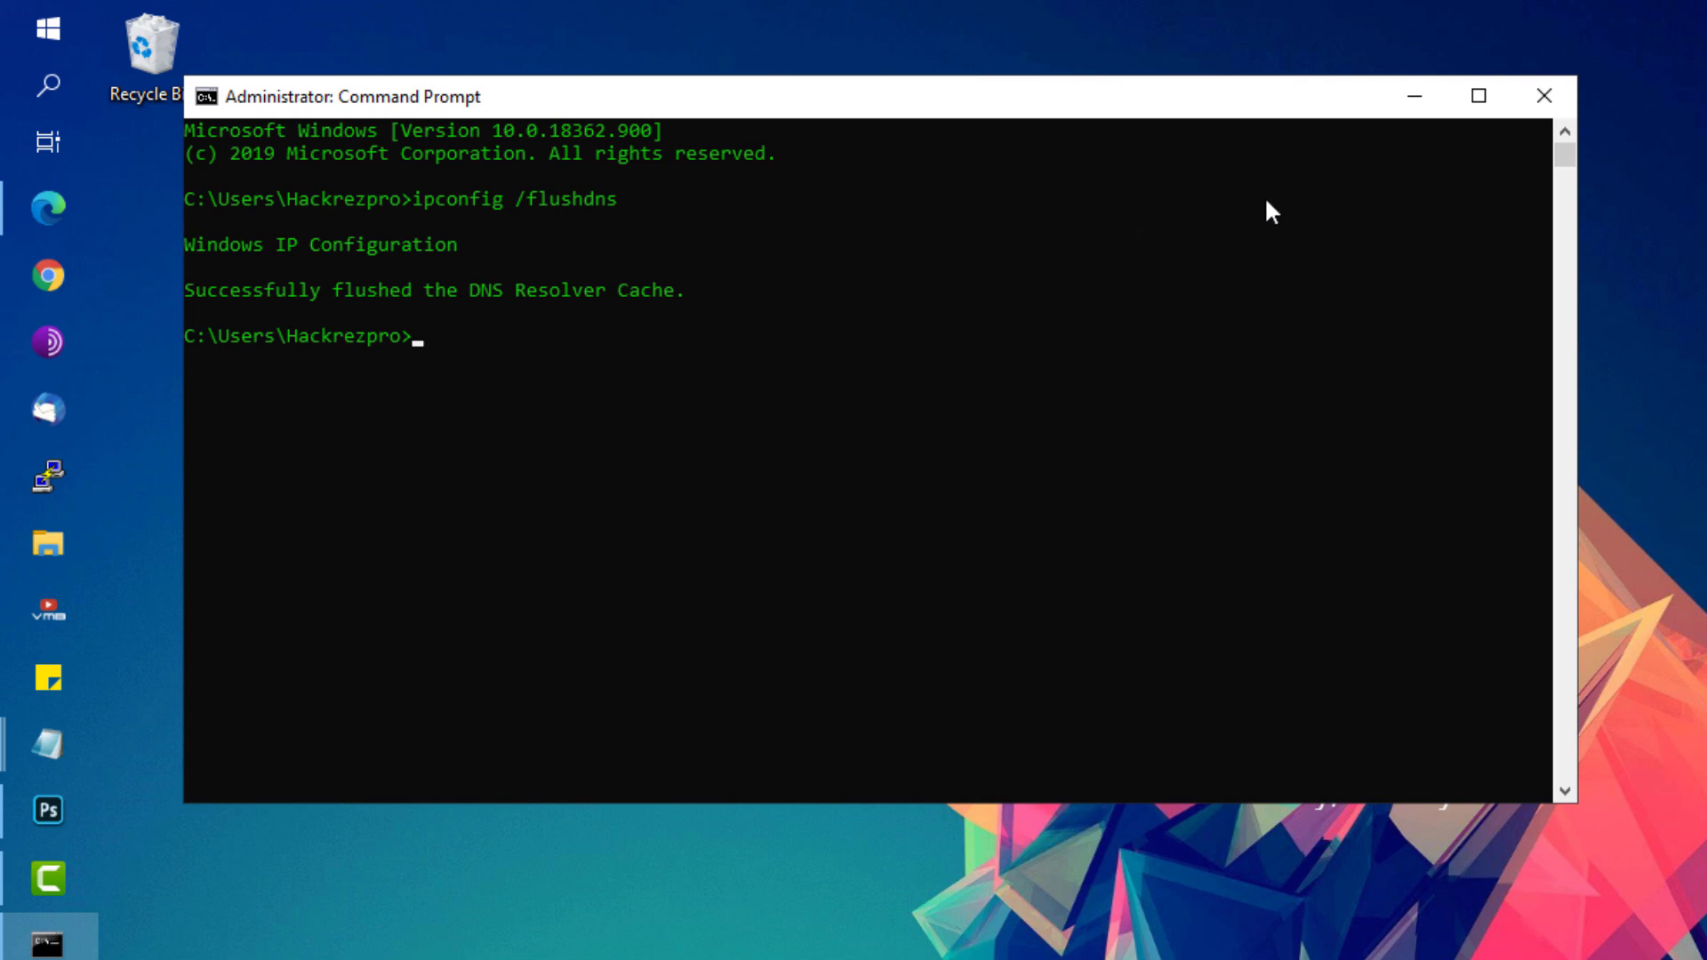
# Close the Command Prompt window and select the VALORANT desktop shortcut
pyautogui.click(1544, 95)
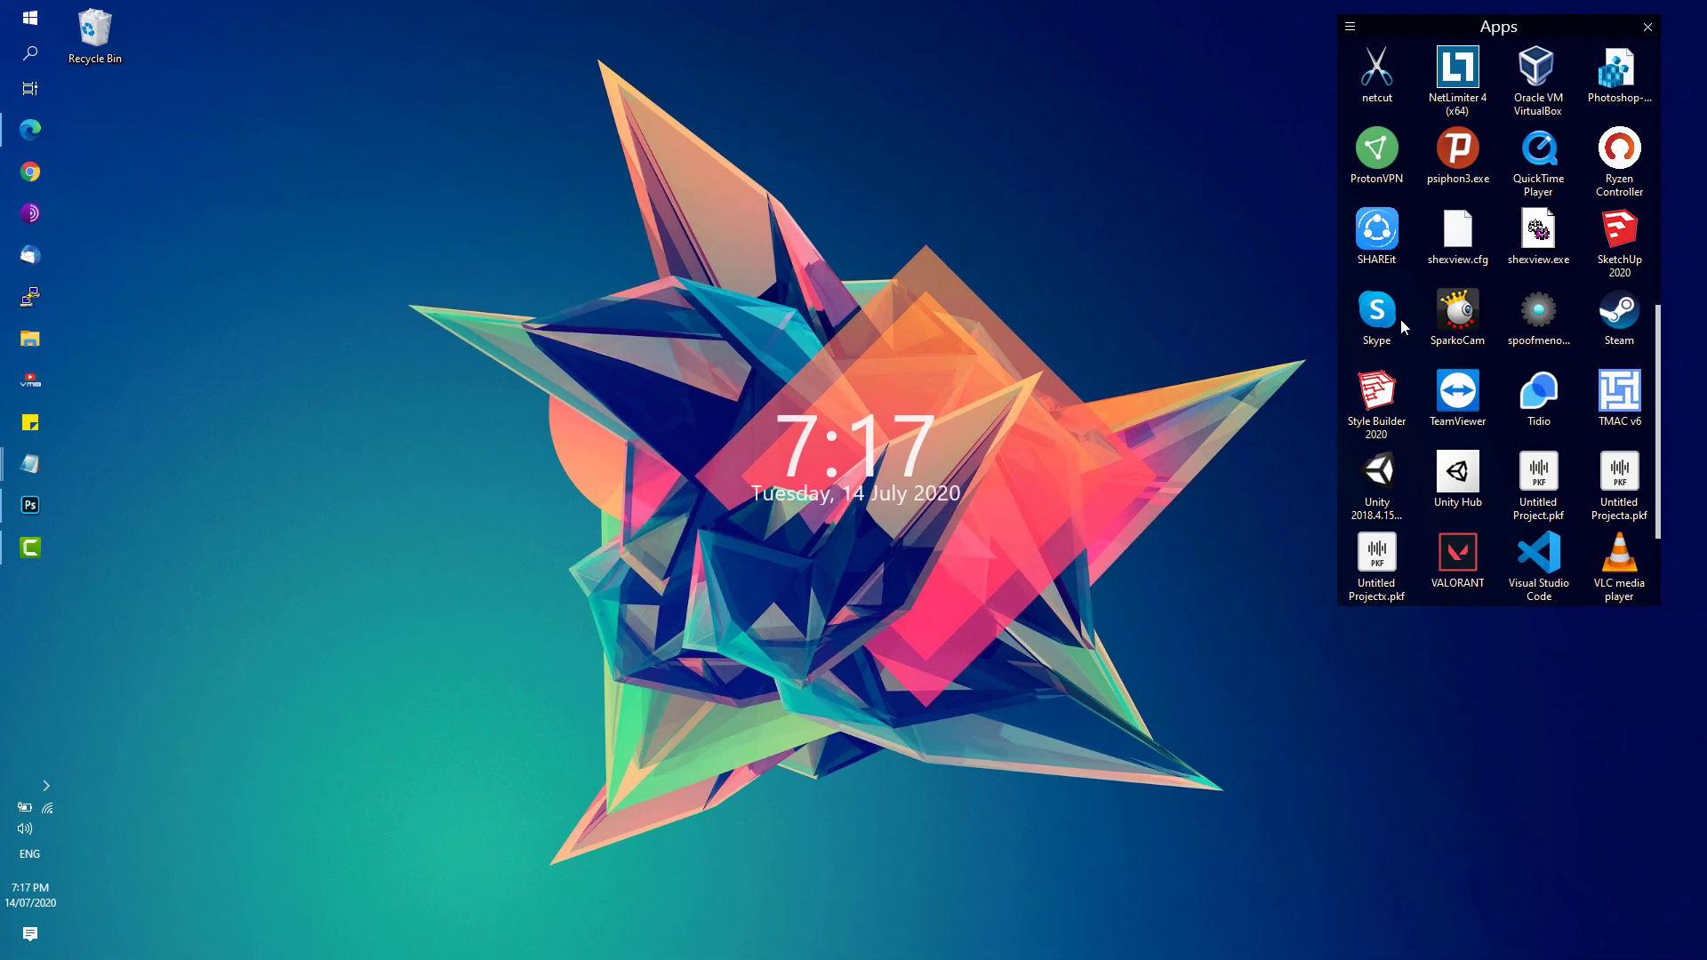
pyautogui.click(1458, 556)
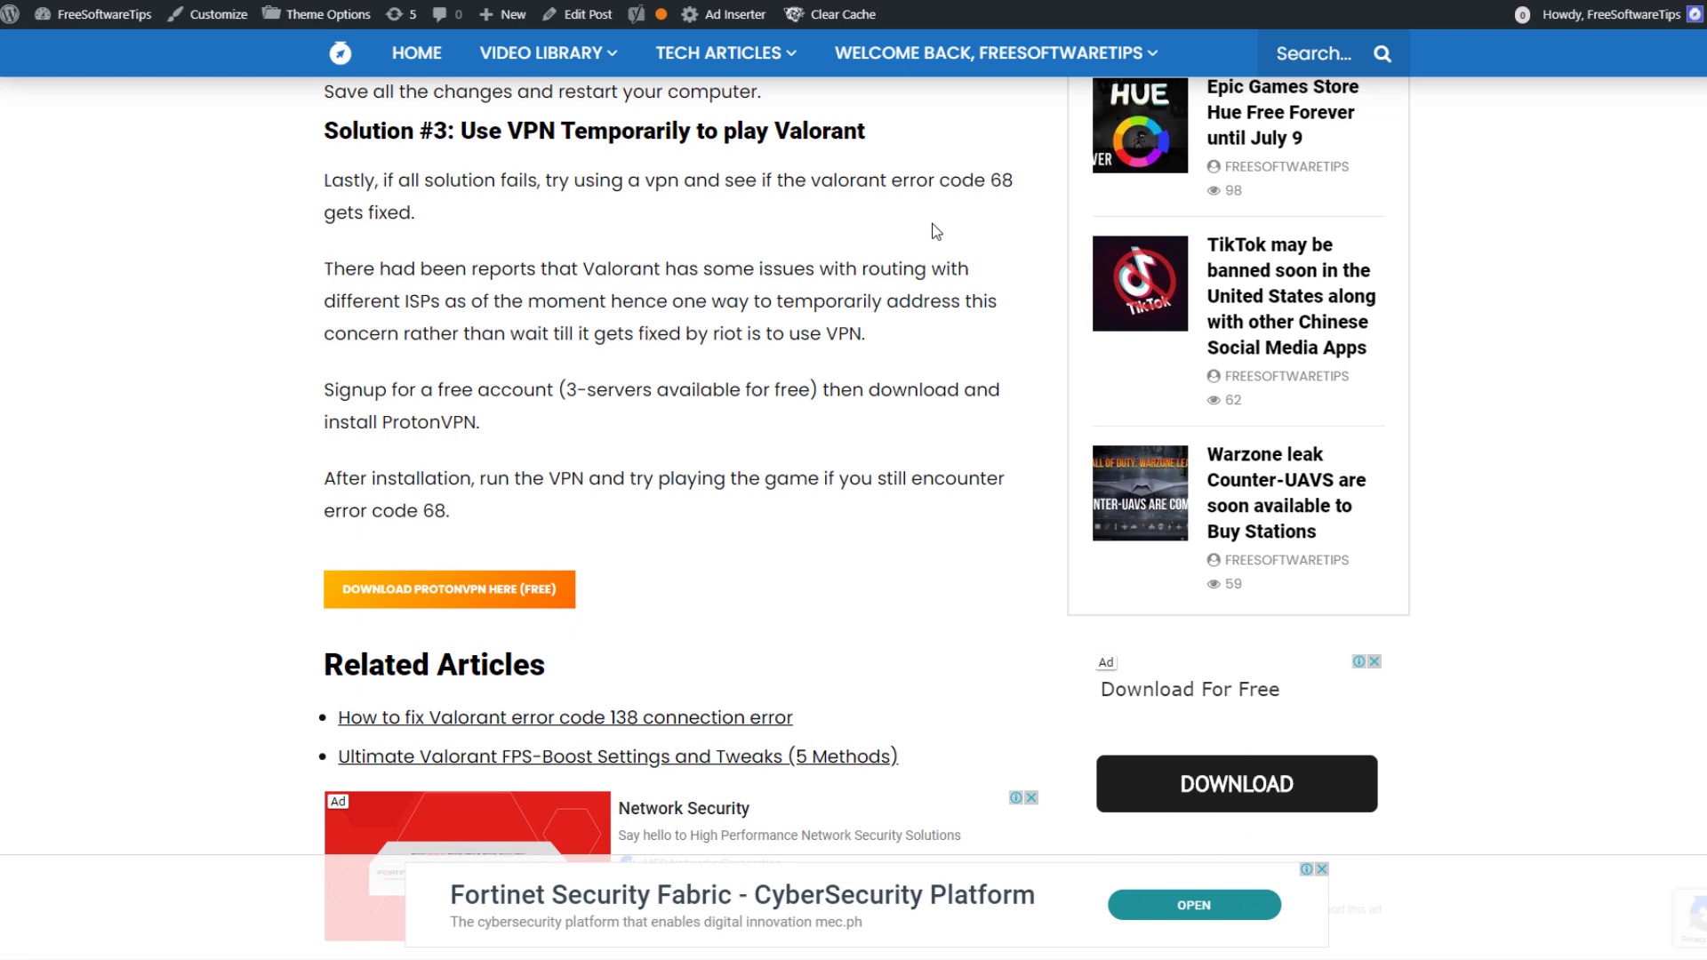
# Visit the ProtonVPN free download page, then its Pricing page
pyautogui.click(483, 612)
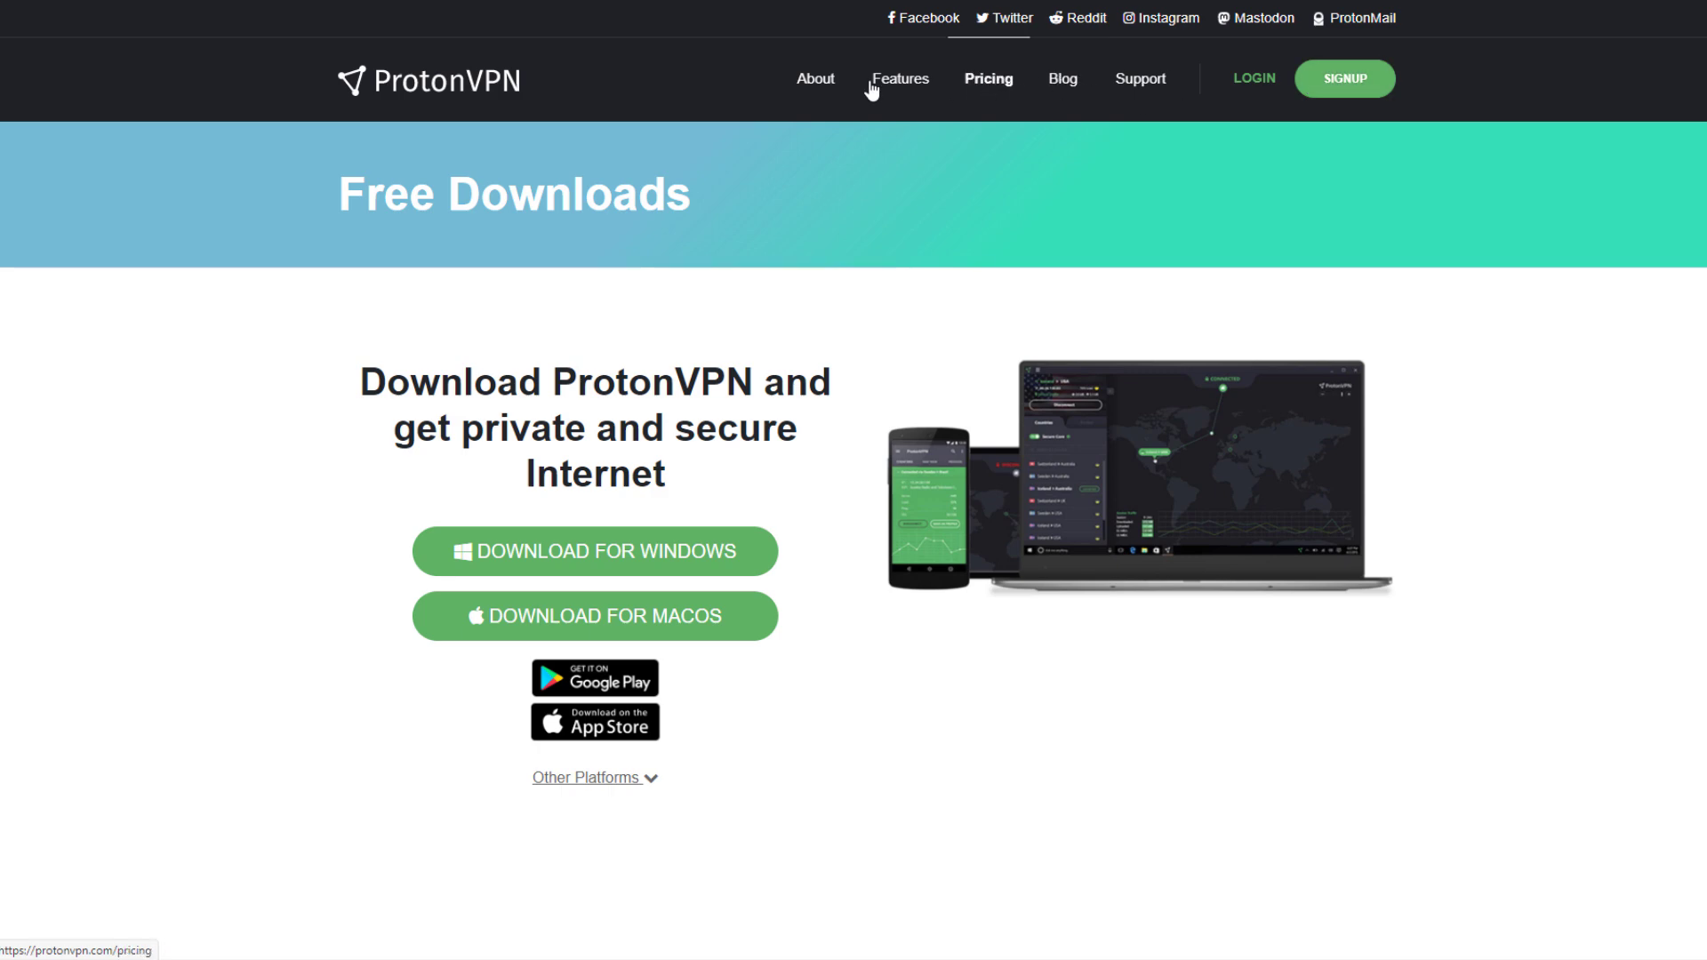
pyautogui.click(974, 83)
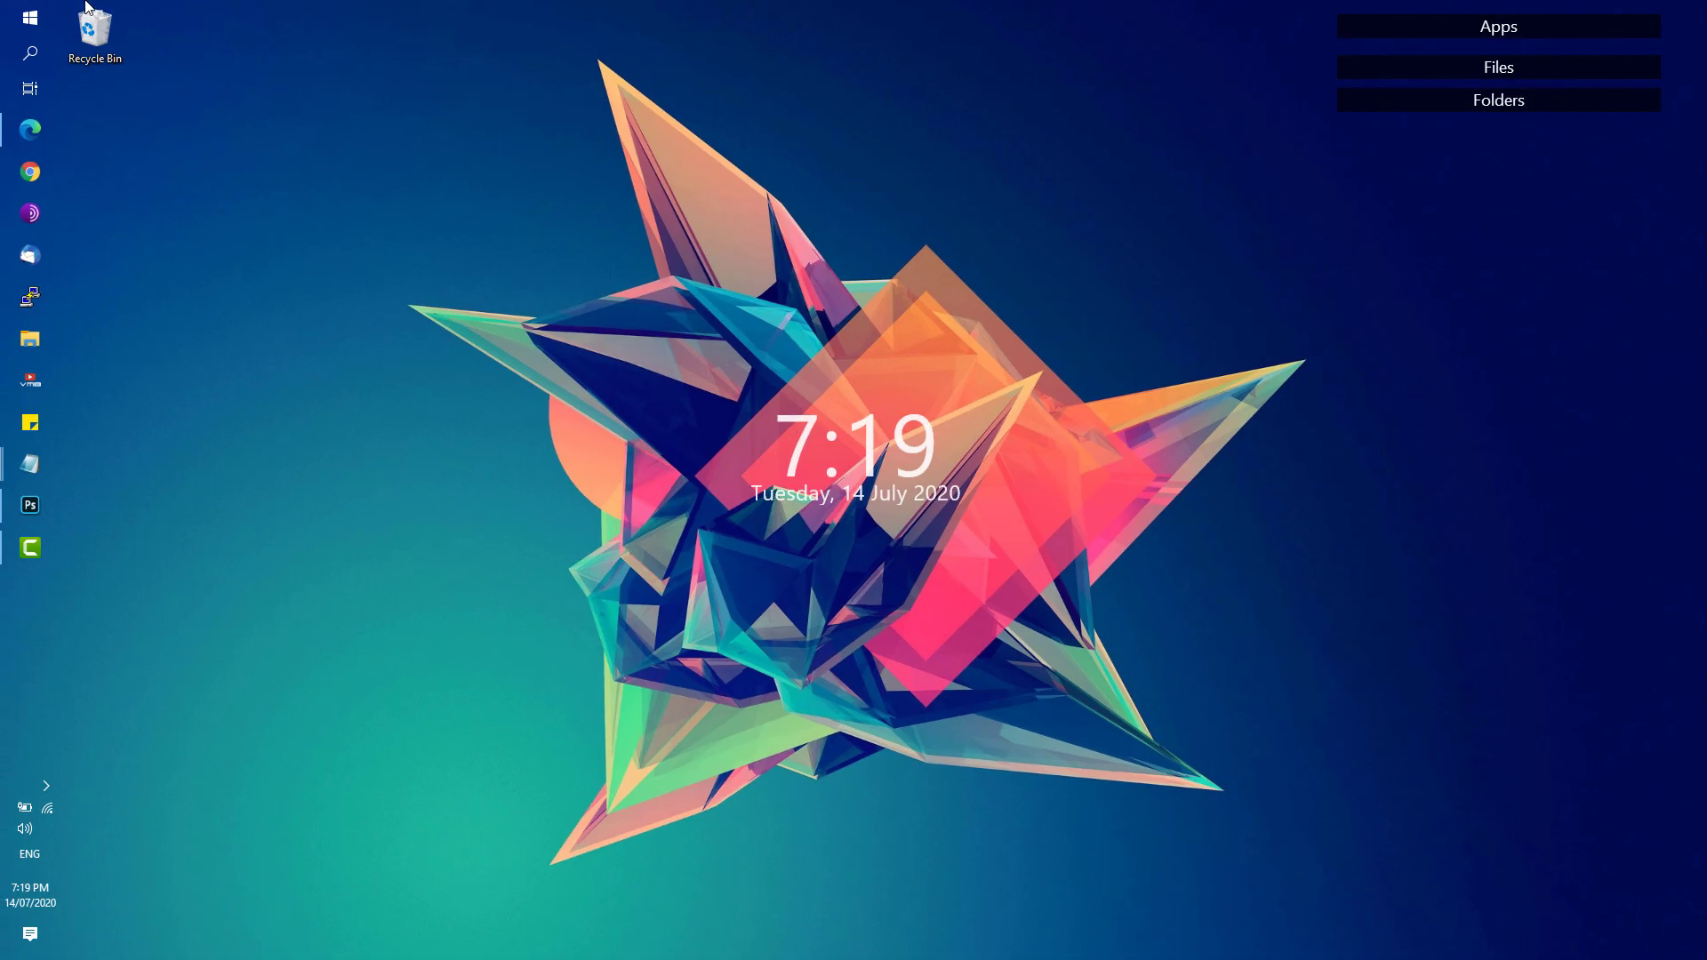
# Launch ProtonVPN, Quick Connect to the Hong Kong HK#12 server, then start VALORANT
pyautogui.click(36, 13)
pyautogui.write('peo')
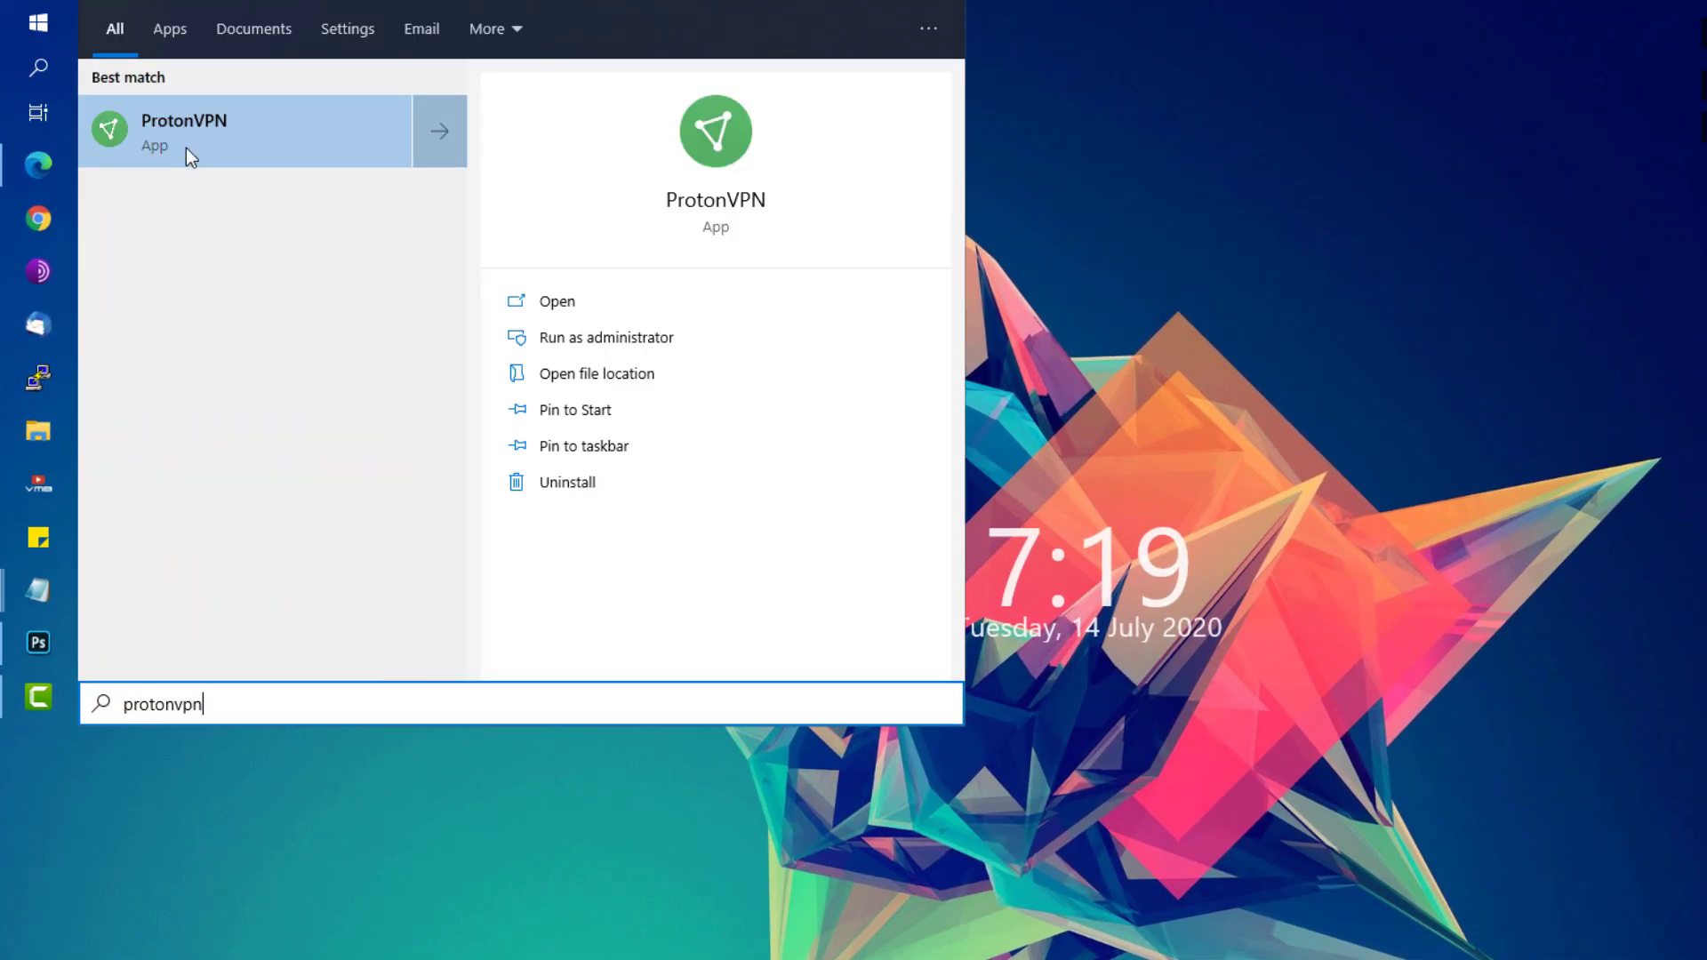
pyautogui.click(186, 150)
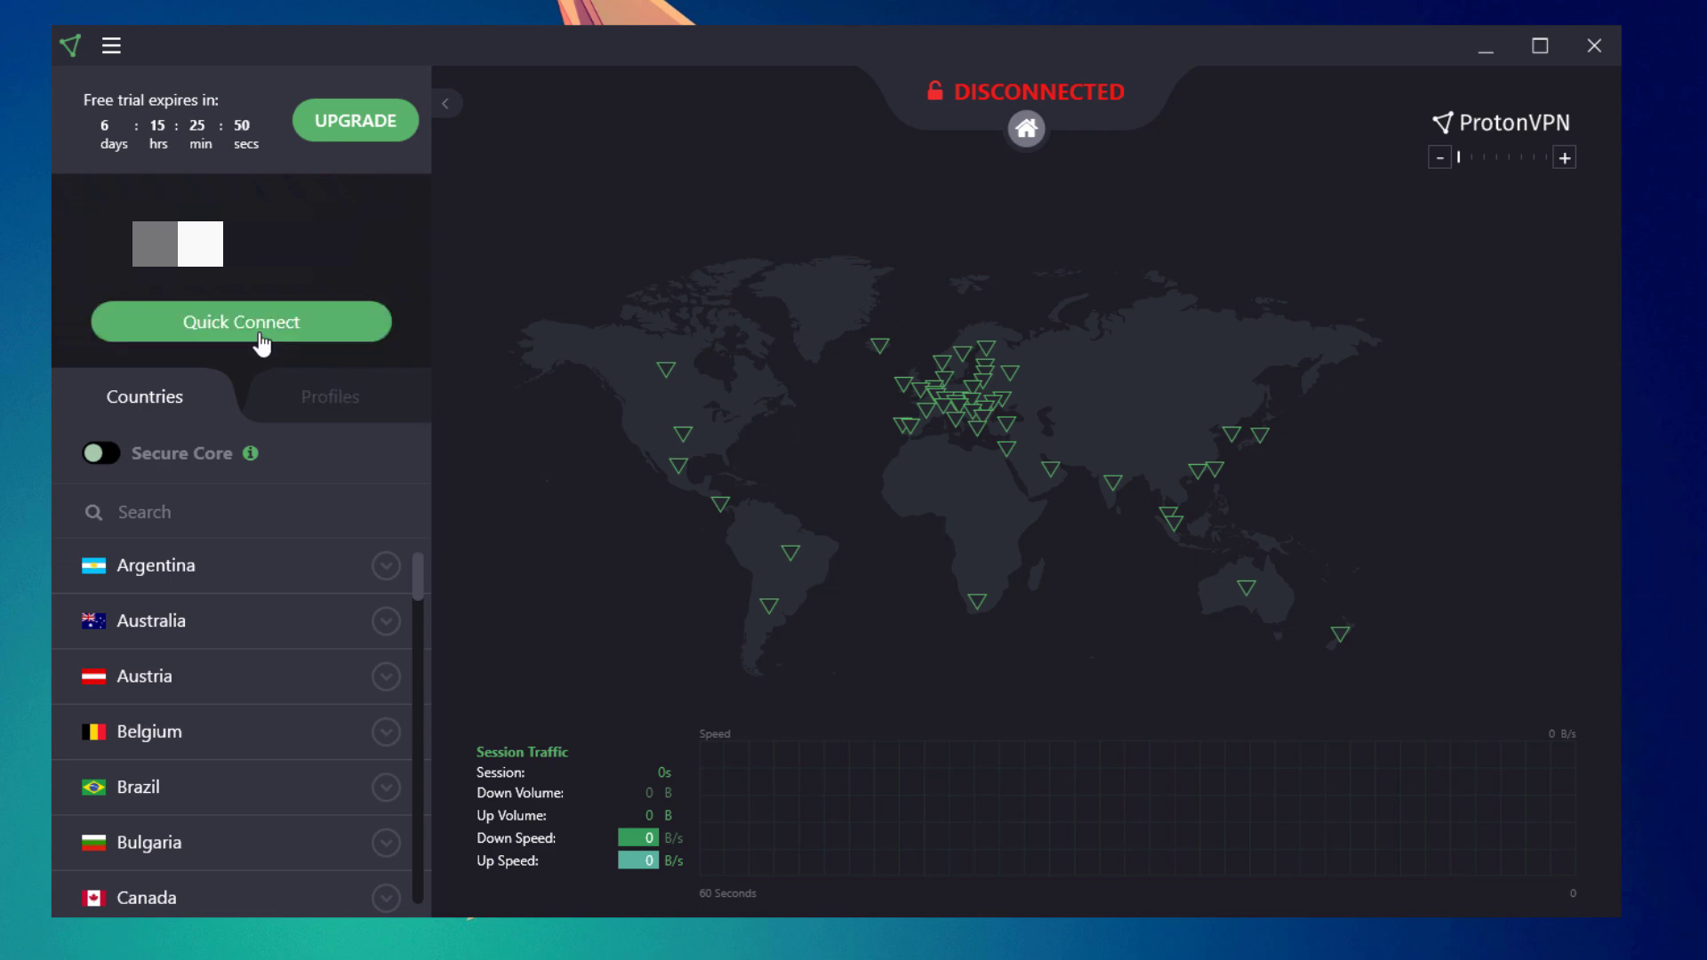
pyautogui.click(229, 335)
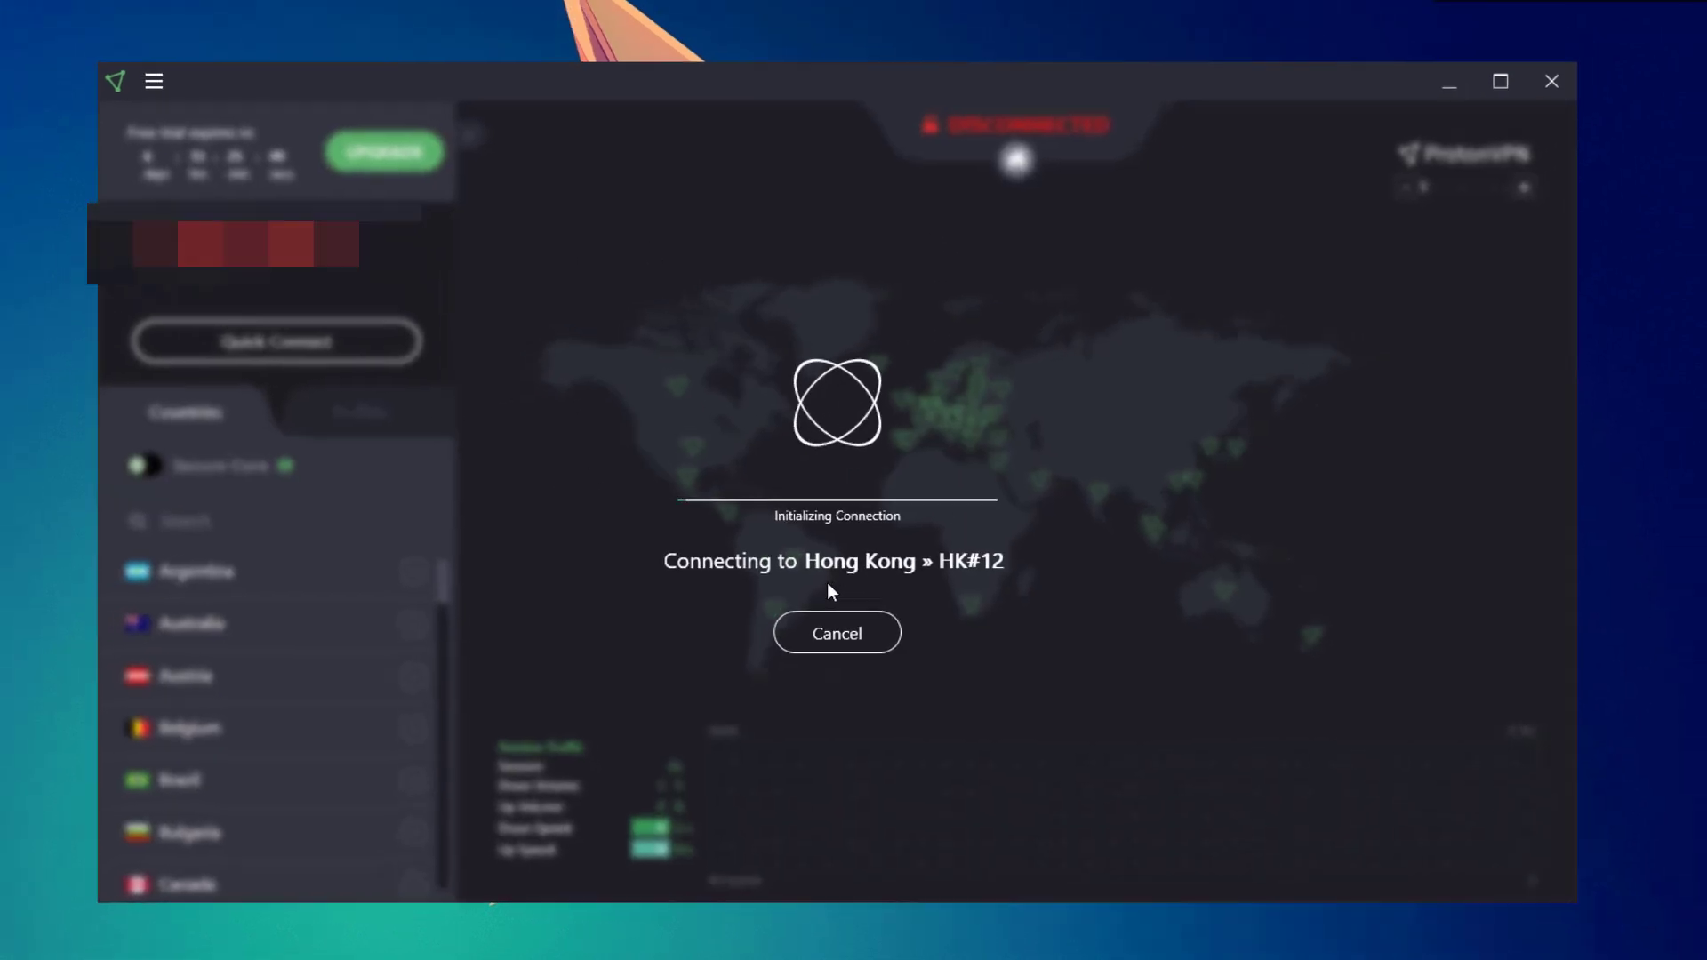
pyautogui.moveTo(1434, 16)
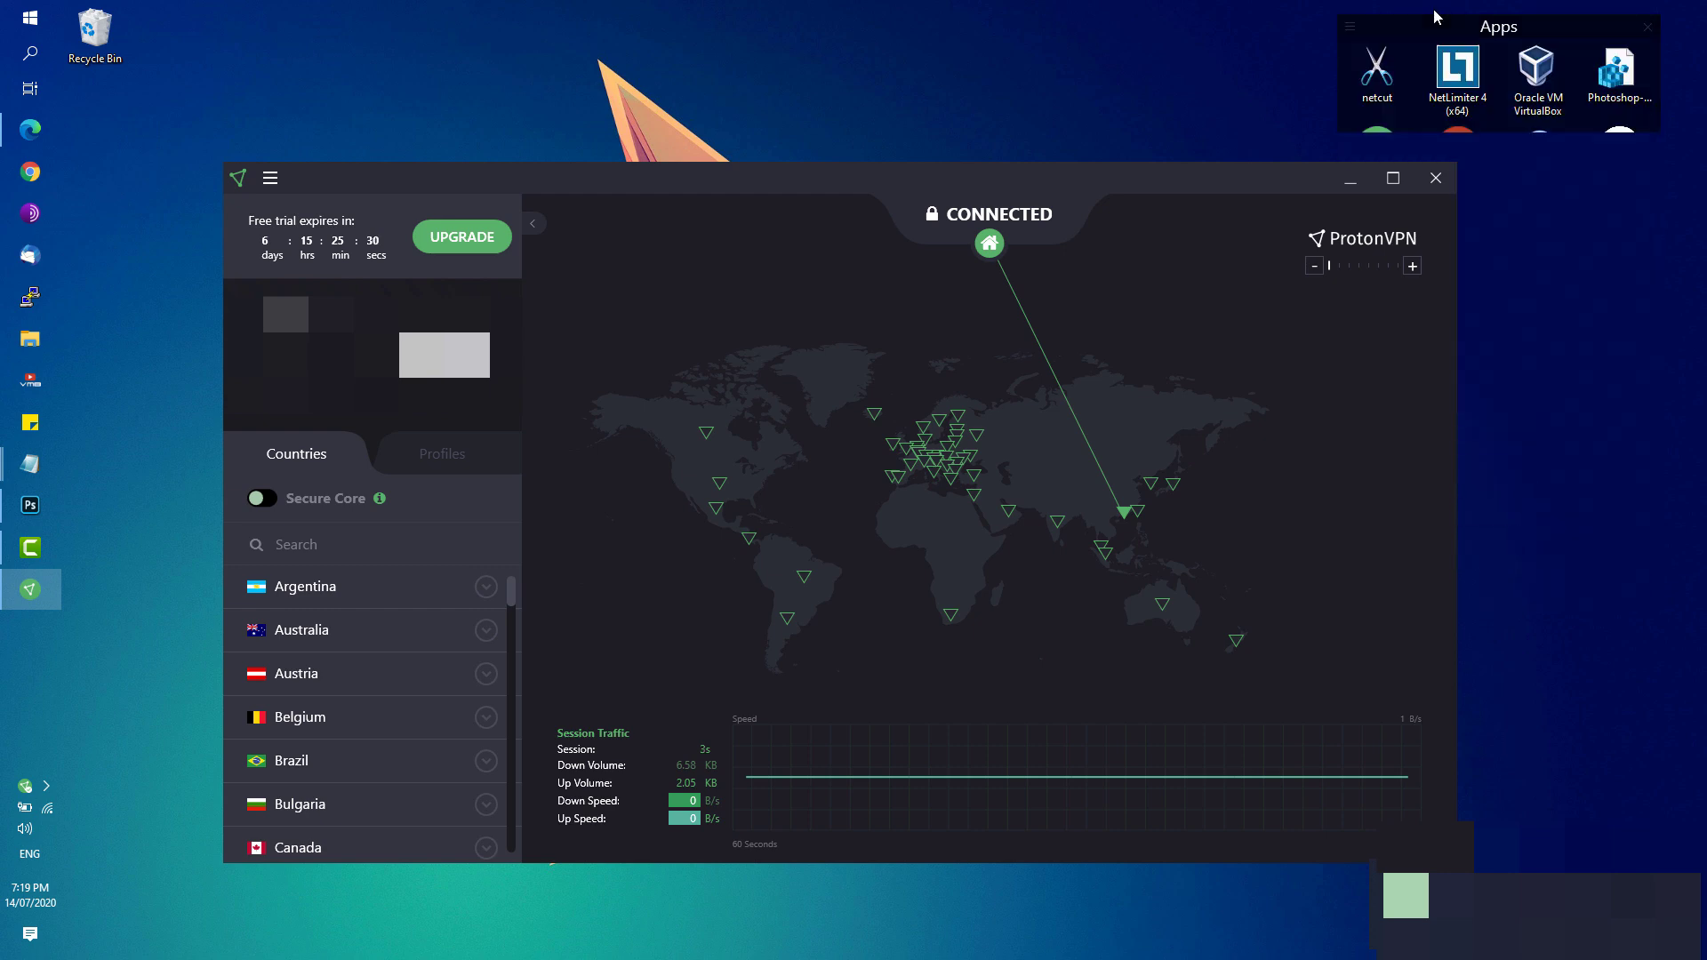
pyautogui.doubleClick(1458, 142)
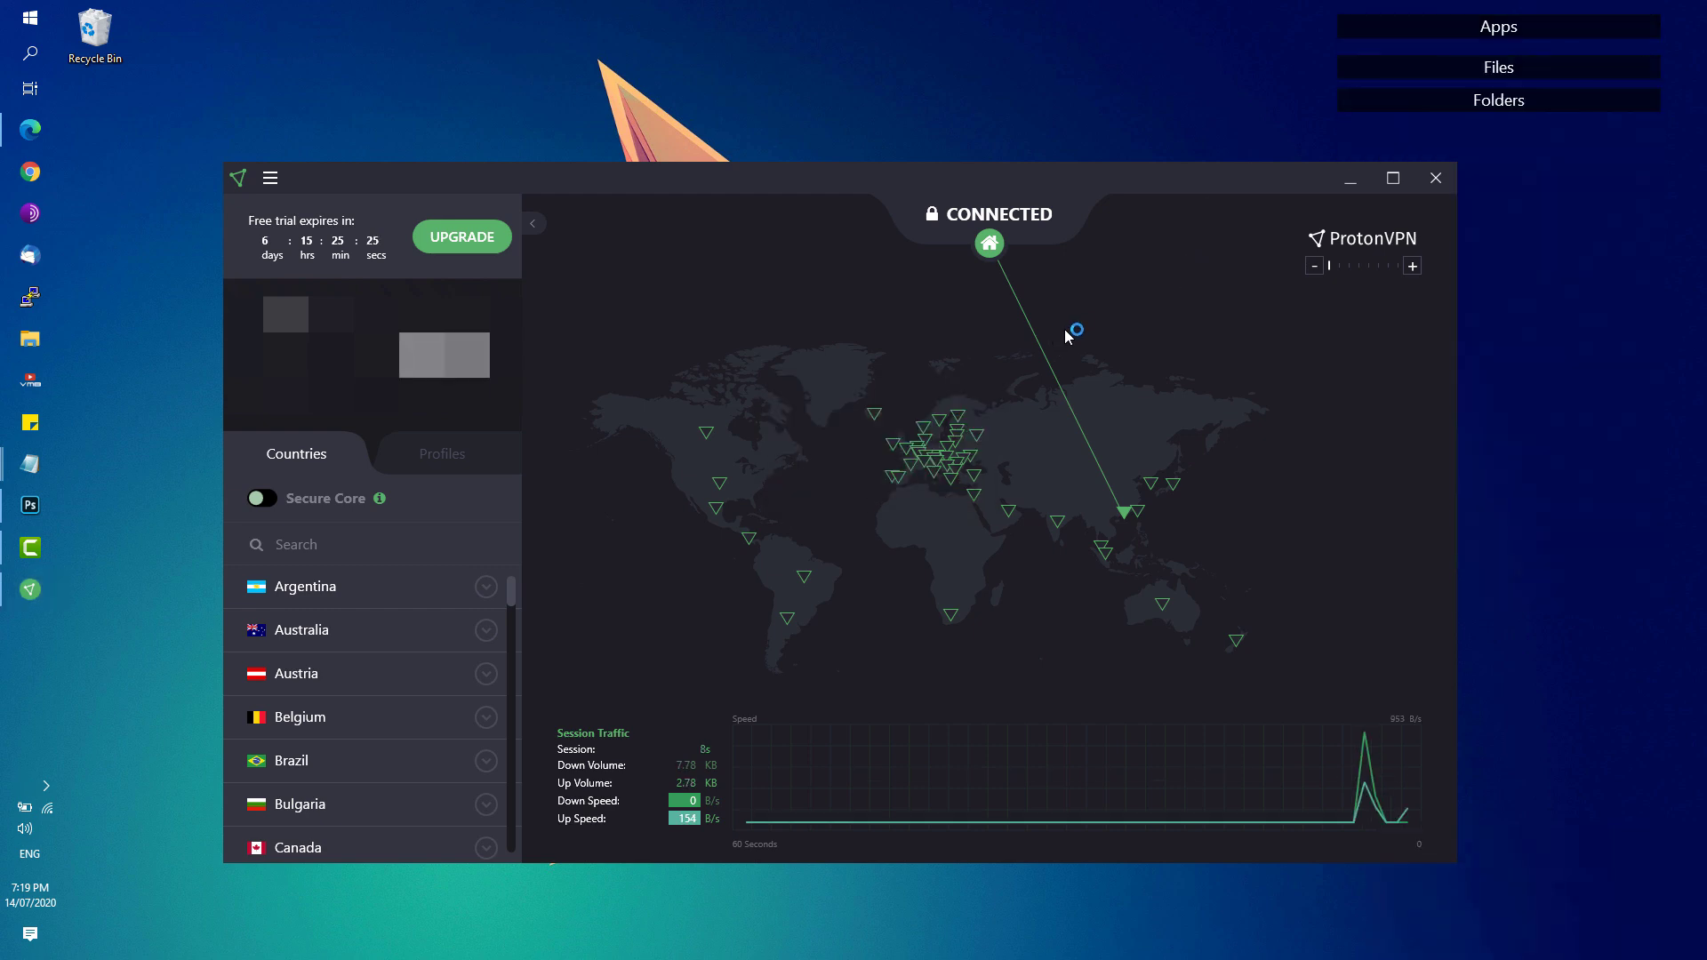